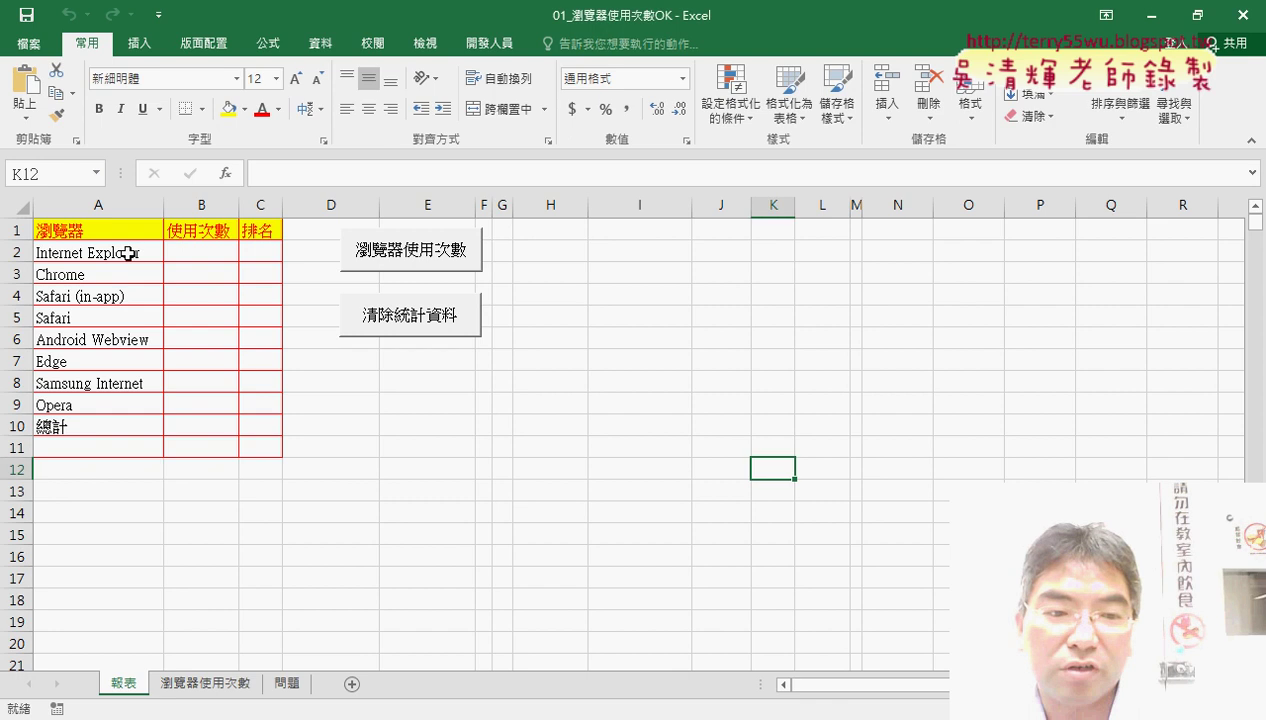
Review the 瀏覽器使用次數 raw data sheet, then return to the 報表 report.
{"action": "left_click_drag", "start_coordinate": [125, 250], "coordinate": [110, 425]}
{"action": "left_click", "coordinate": [228, 684]}
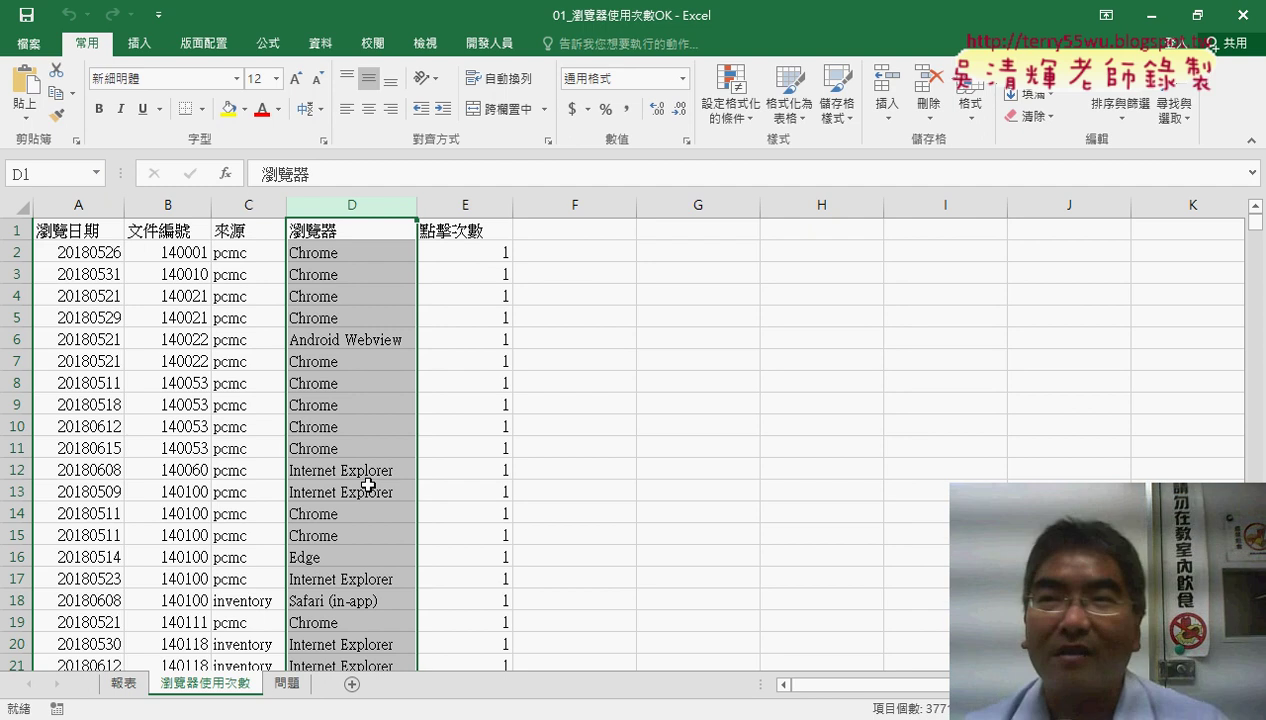
{"action": "left_click", "coordinate": [130, 684]}
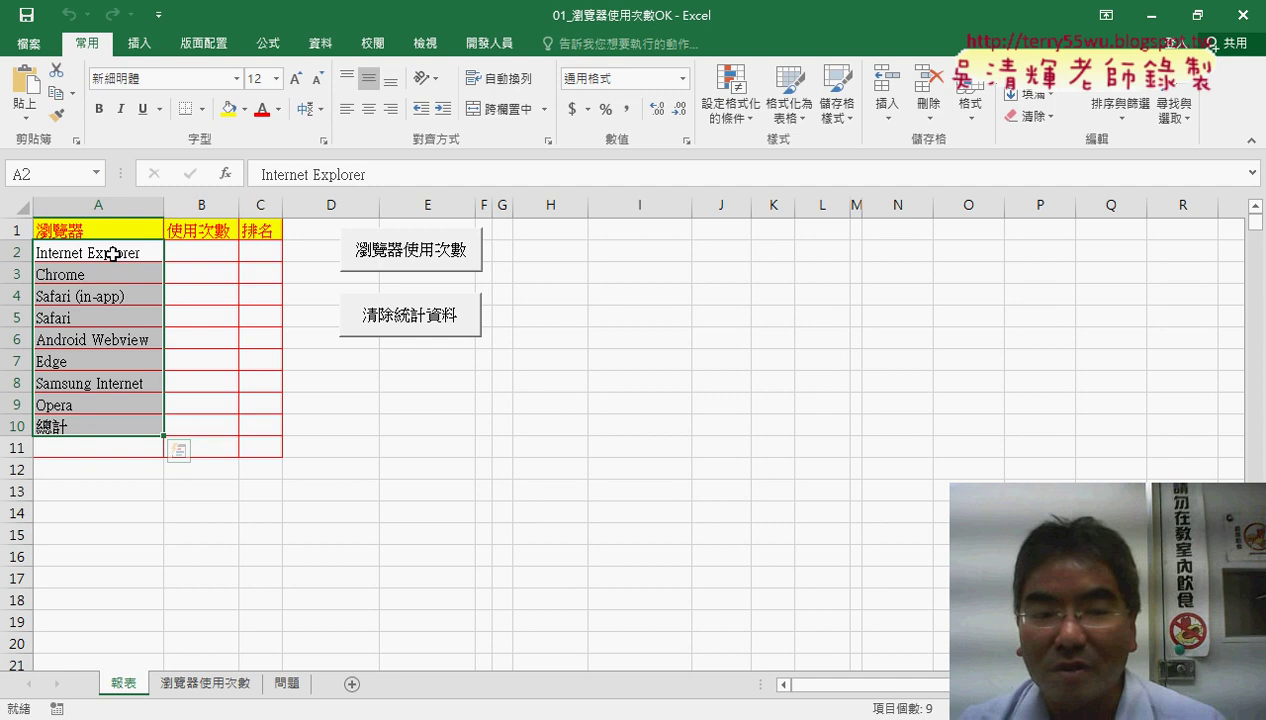
Select B2 and run the 瀏覽器使用次數 macro to fill counts, ranks and the 3770 total.
{"action": "left_click_drag", "start_coordinate": [121, 250], "coordinate": [113, 406]}
{"action": "left_click", "coordinate": [100, 428]}
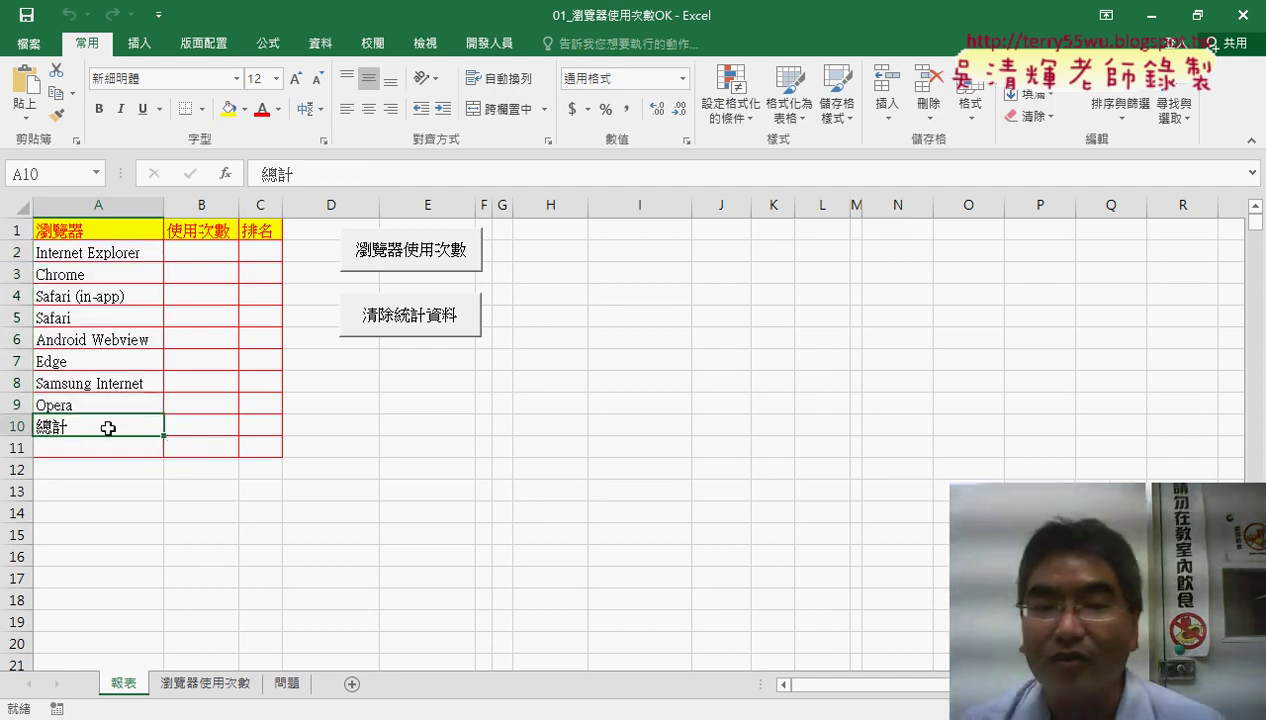
{"action": "left_click", "coordinate": [204, 250]}
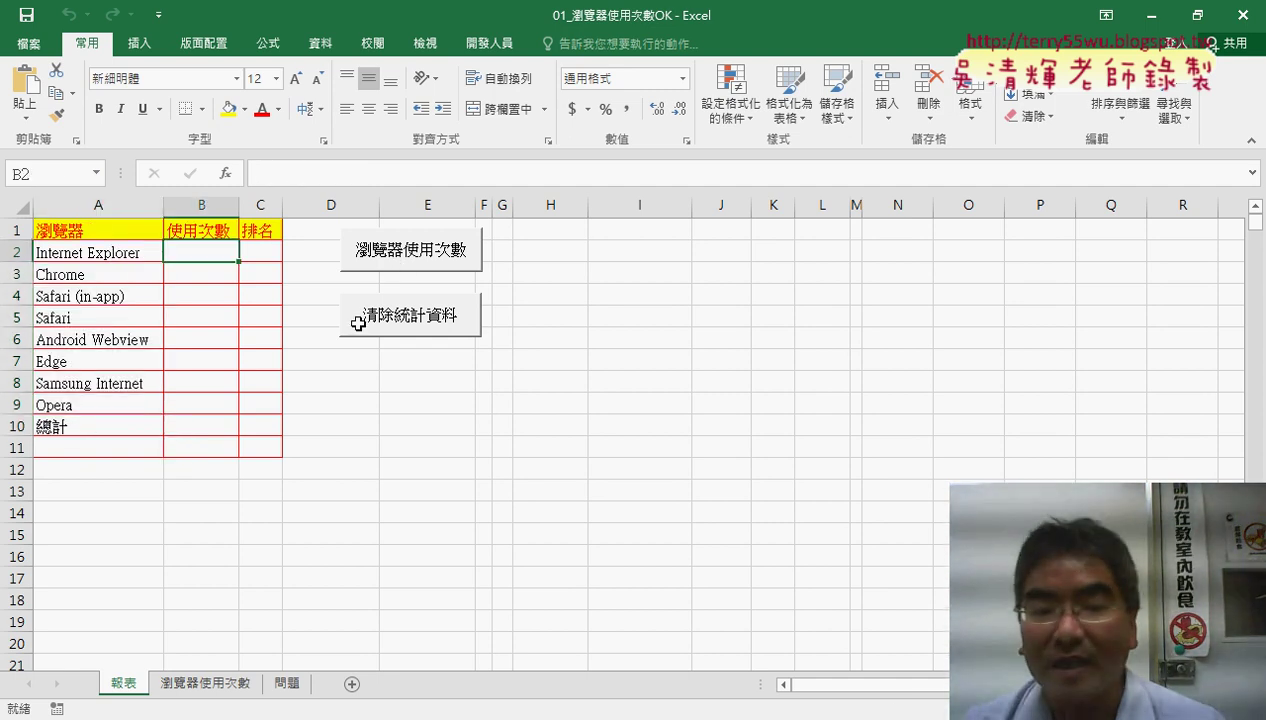
{"action": "left_click", "coordinate": [427, 263]}
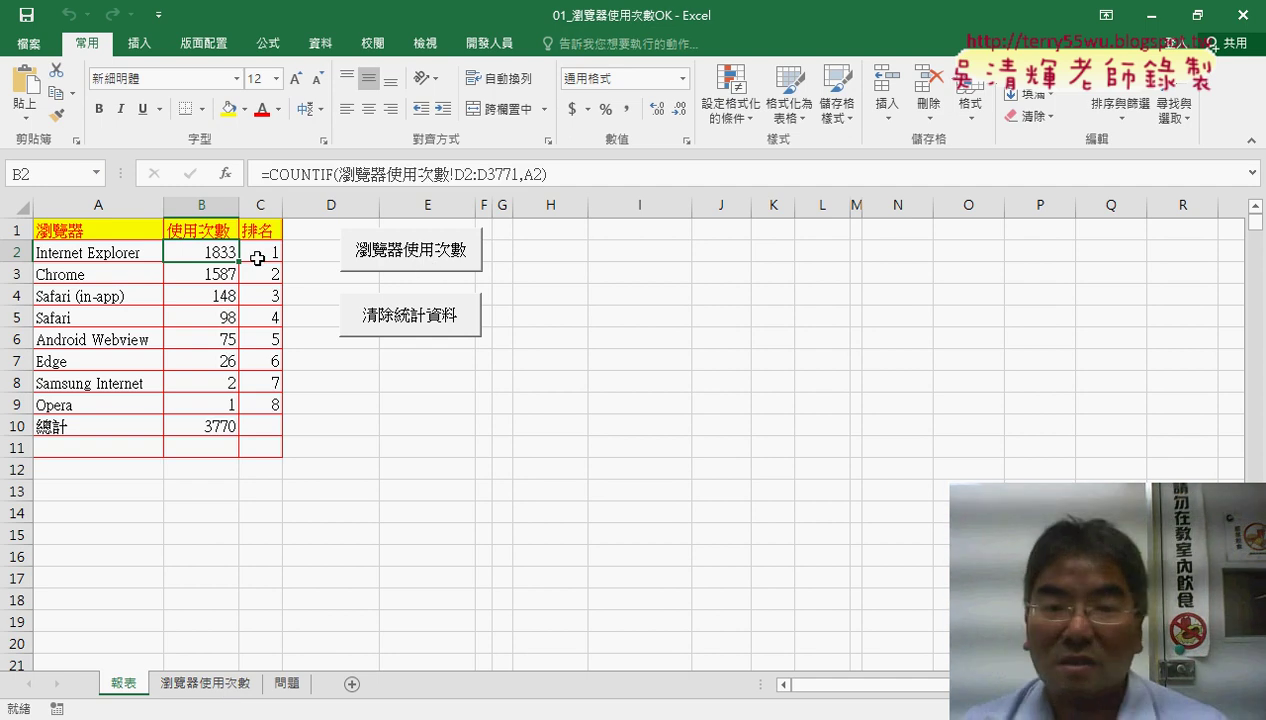
Set B2's COUNTIF Range to the absolute reference 瀏覽器使用次數!$D$2:$D$3771.
{"action": "left_click", "coordinate": [227, 176]}
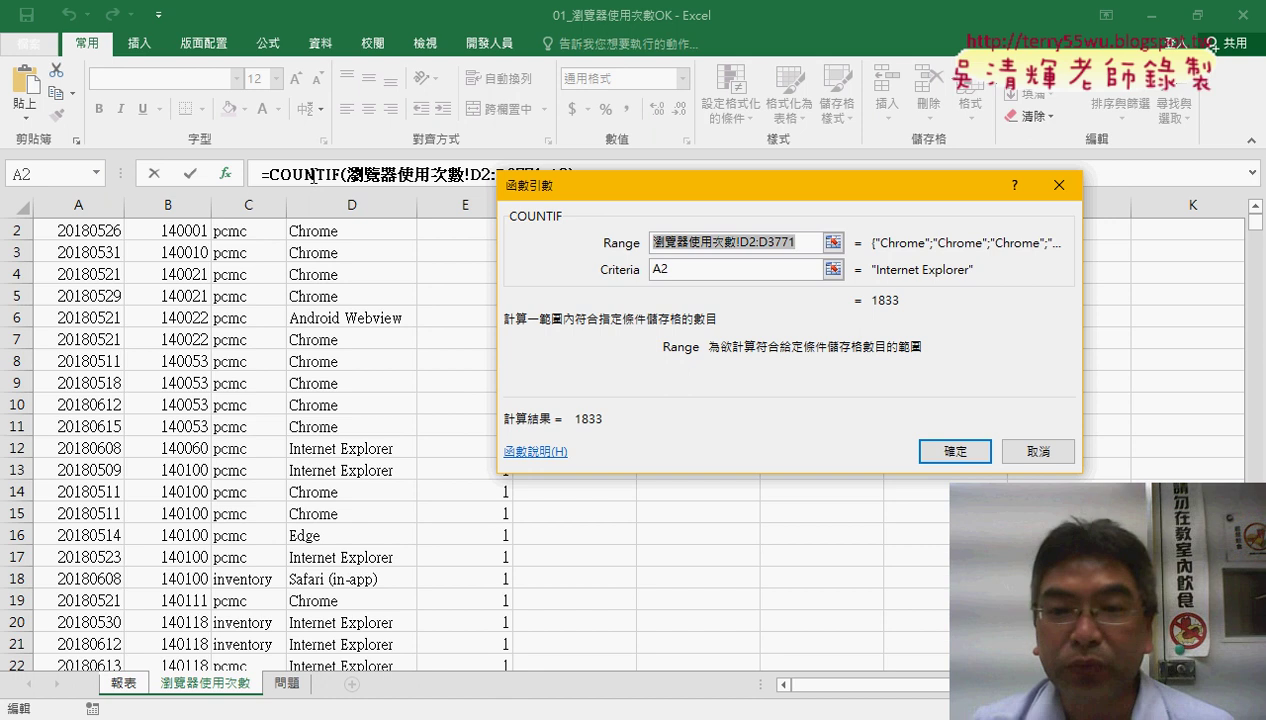
{"action": "left_click", "coordinate": [686, 242]}
{"action": "scroll", "coordinate": [340, 362], "scroll_direction": "up", "scroll_amount": 1}
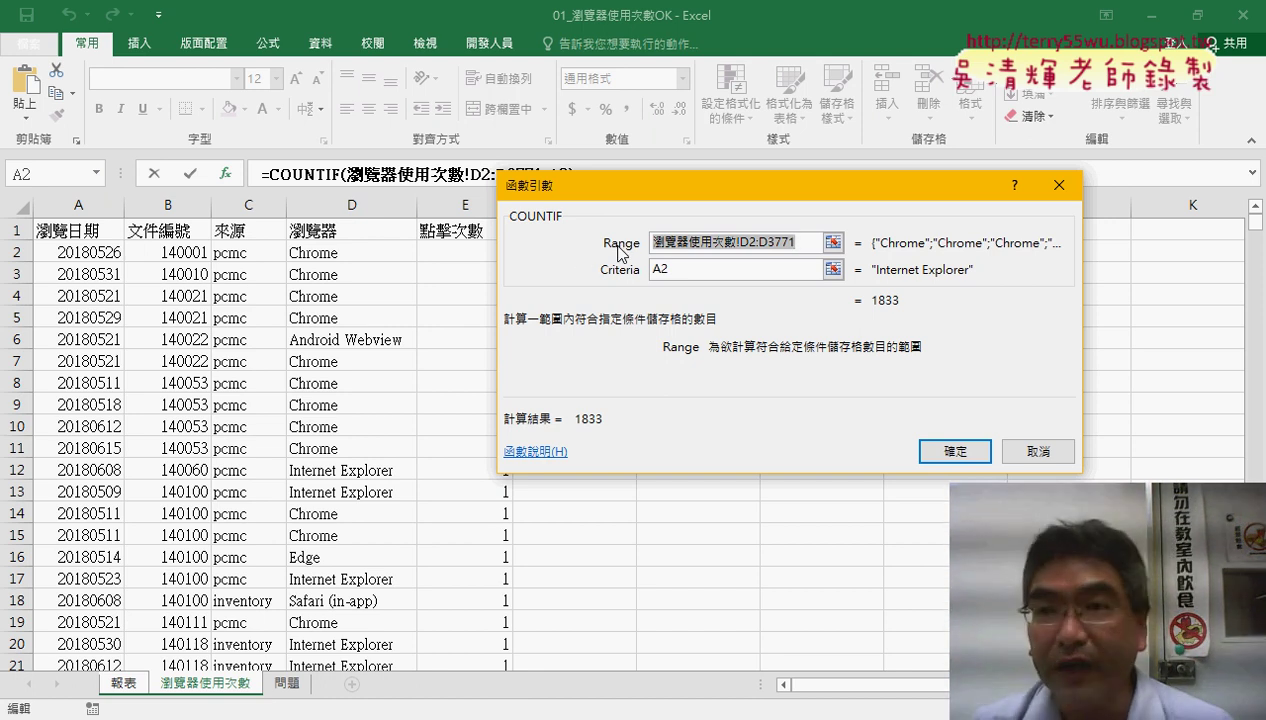
{"action": "left_click", "coordinate": [339, 256]}
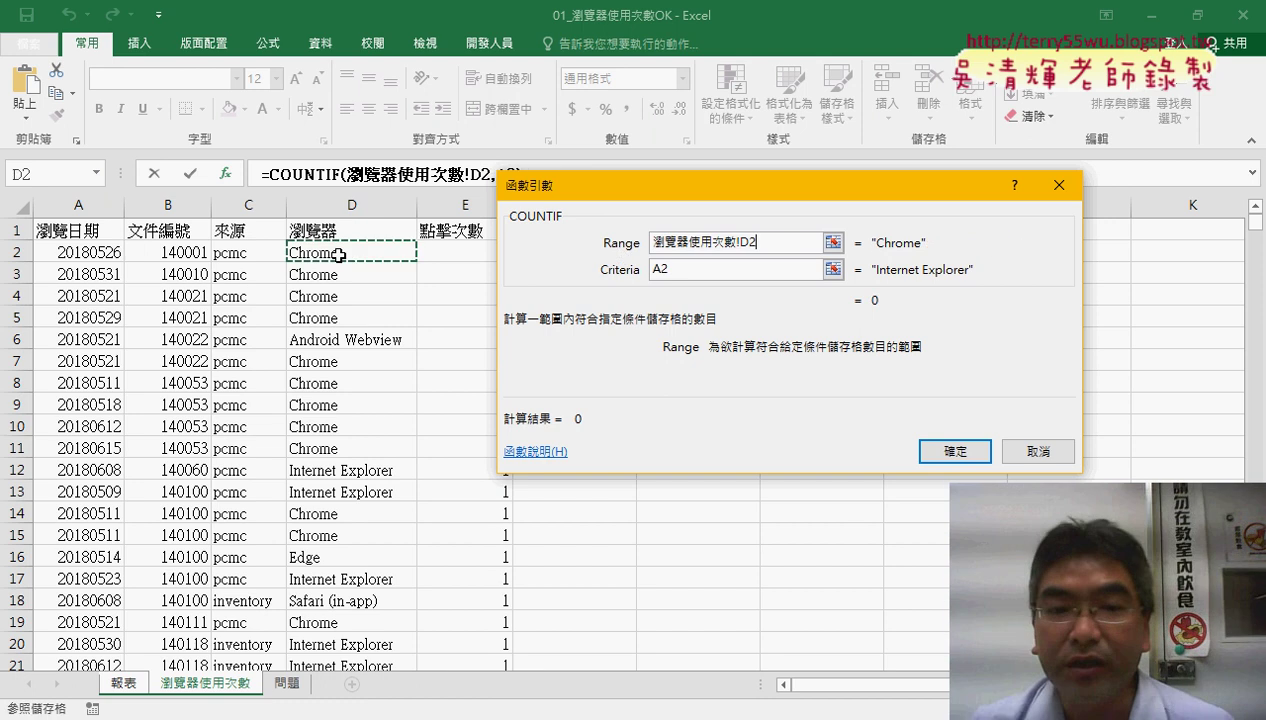
{"action": "key", "text": "ctrl+shift+Down"}
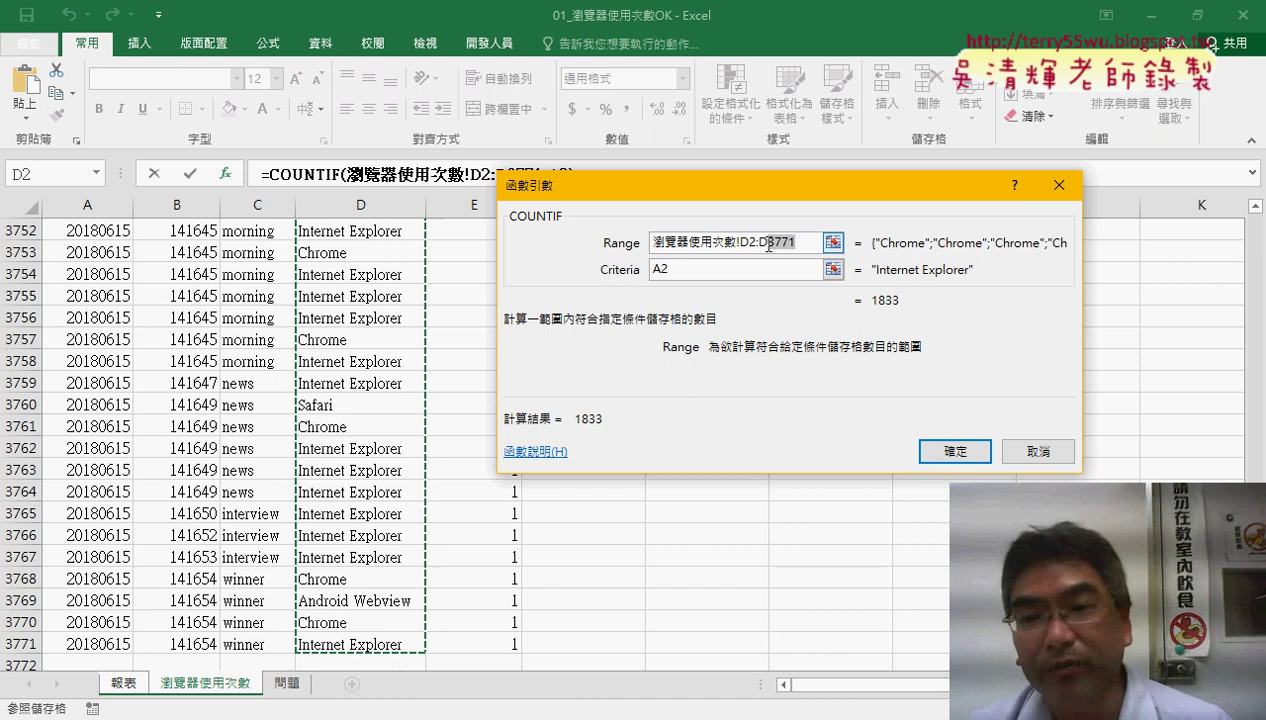
{"action": "left_click_drag", "start_coordinate": [804, 243], "coordinate": [740, 243]}
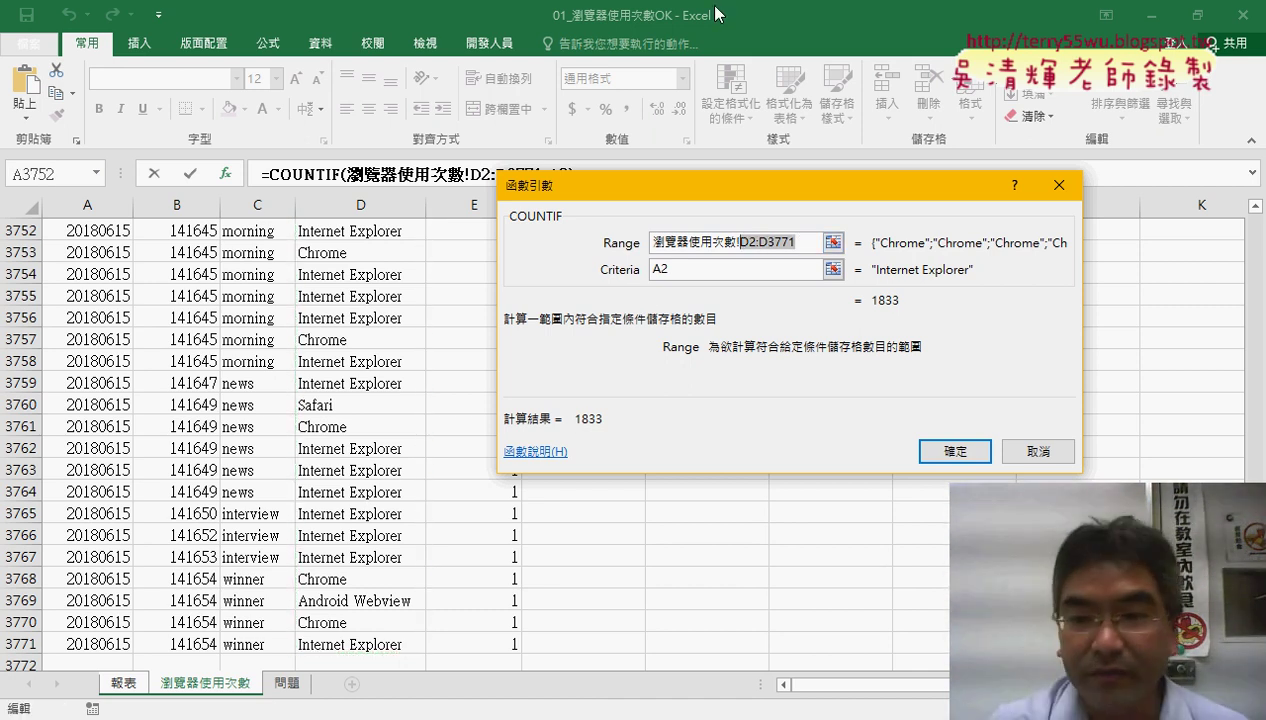
{"action": "key", "text": "F4"}
Correct the Criteria argument to A2 and confirm the COUNTIF, still returning 1833.
{"action": "left_click", "coordinate": [700, 269]}
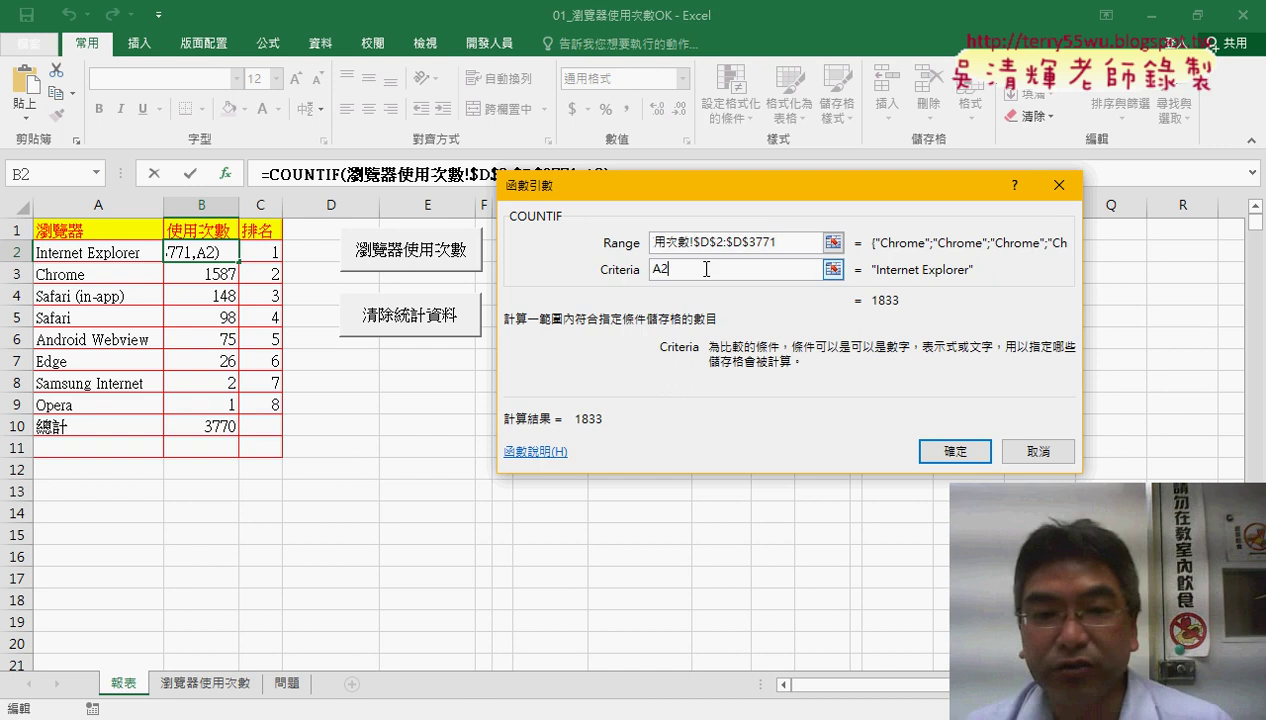
{"action": "type", "text": "+"}
{"action": "left_click", "coordinate": [103, 252]}
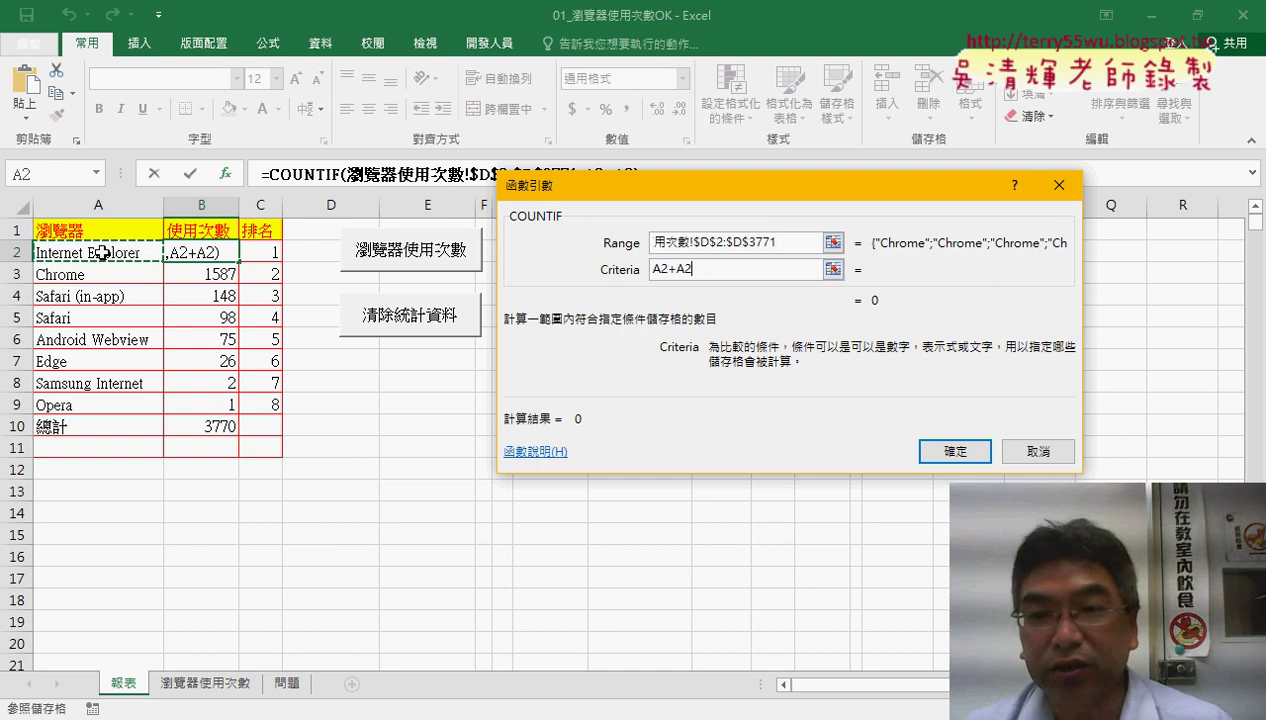
{"action": "left_click_drag", "start_coordinate": [695, 269], "coordinate": [603, 265]}
{"action": "key", "text": "BackSpace"}
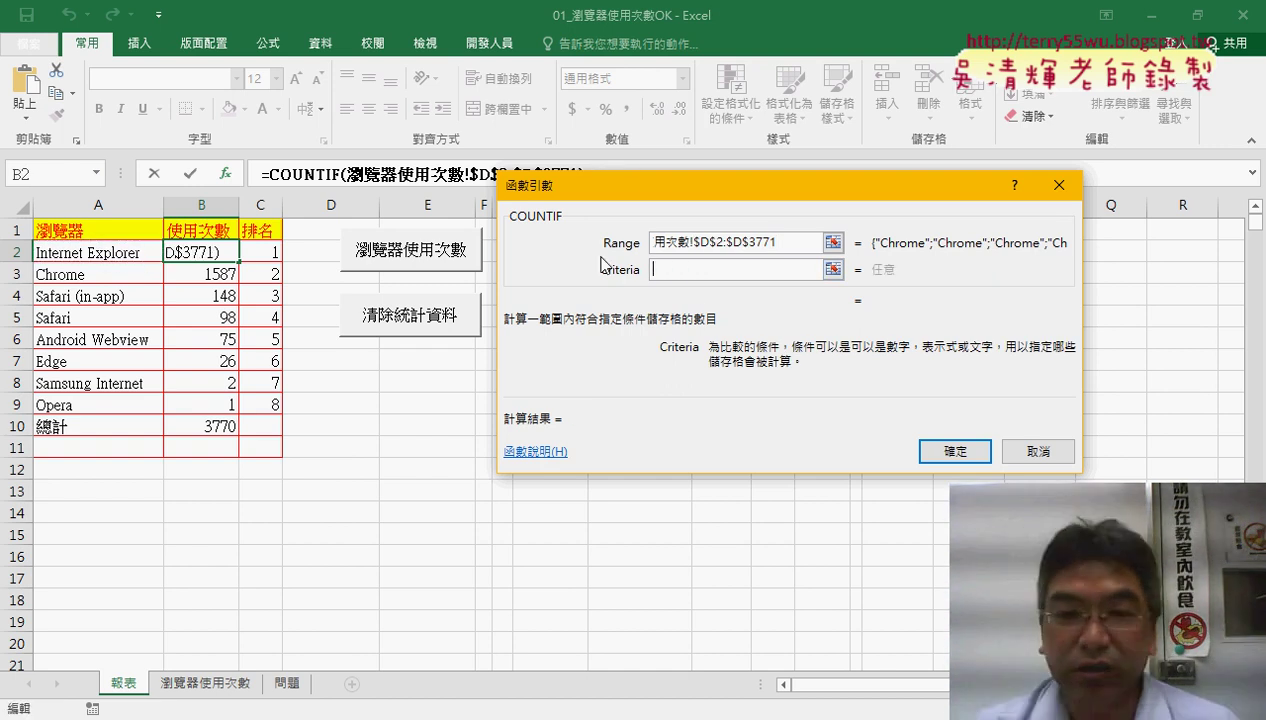
{"action": "left_click", "coordinate": [125, 252]}
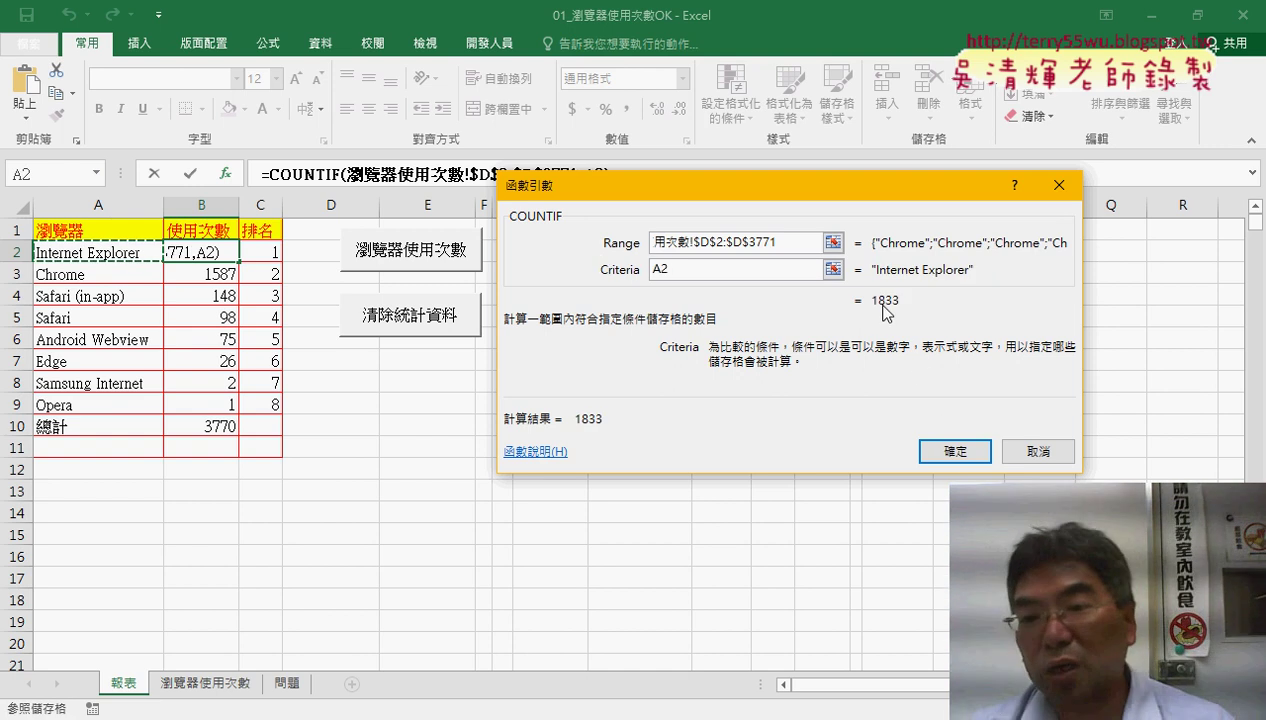
{"action": "left_click", "coordinate": [955, 452]}
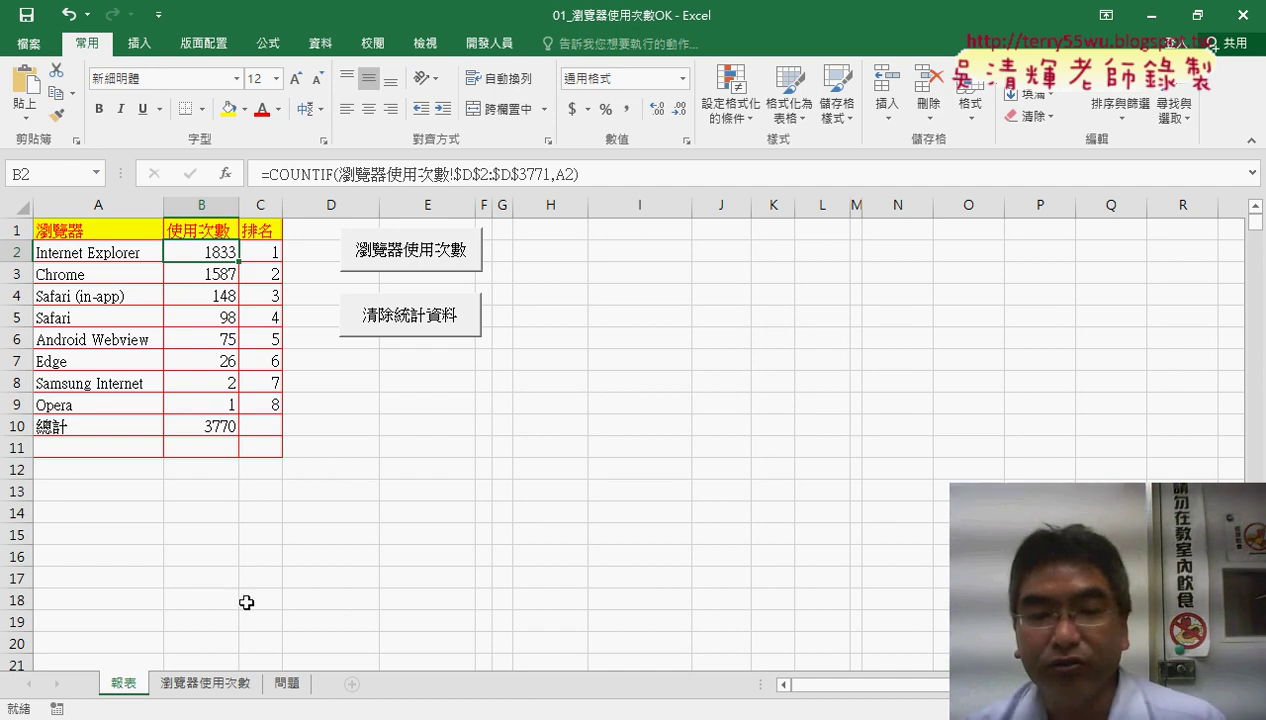
Define the name 瀏覽器 from header D1 over the usage sheet's browser column.
{"action": "left_click", "coordinate": [218, 690]}
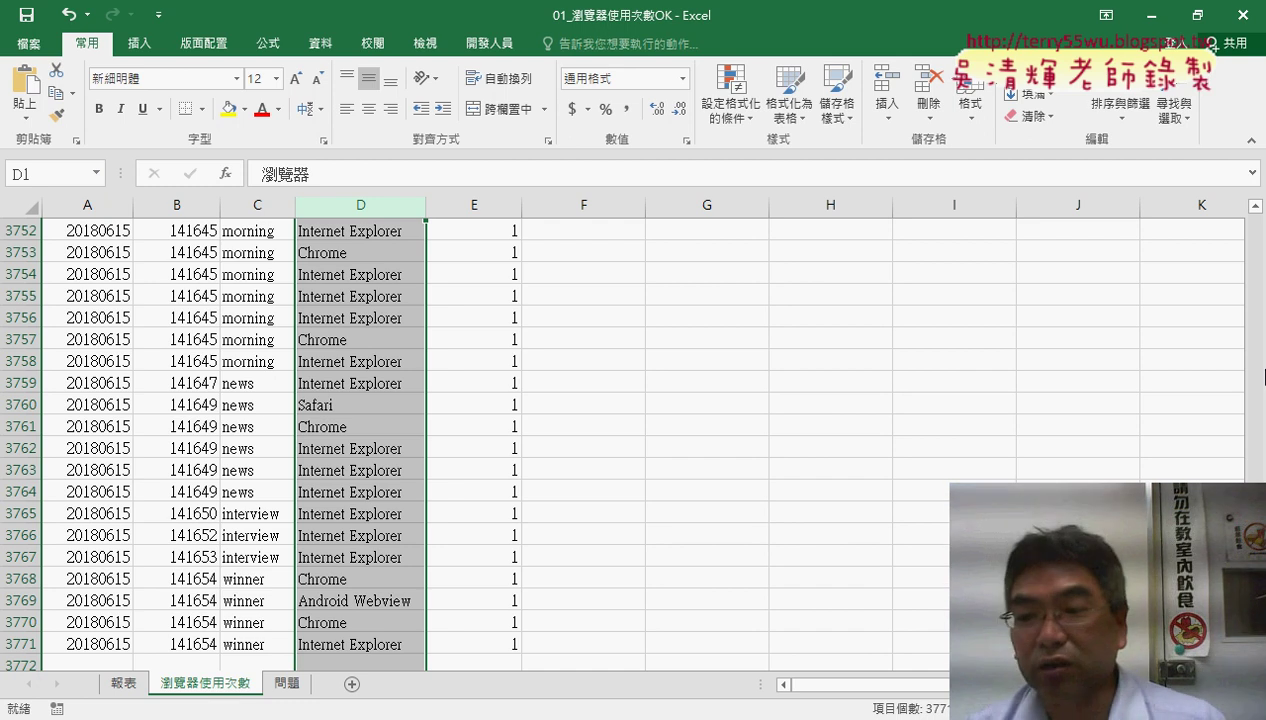
{"action": "left_click_drag", "start_coordinate": [1255, 277], "coordinate": [1255, 215]}
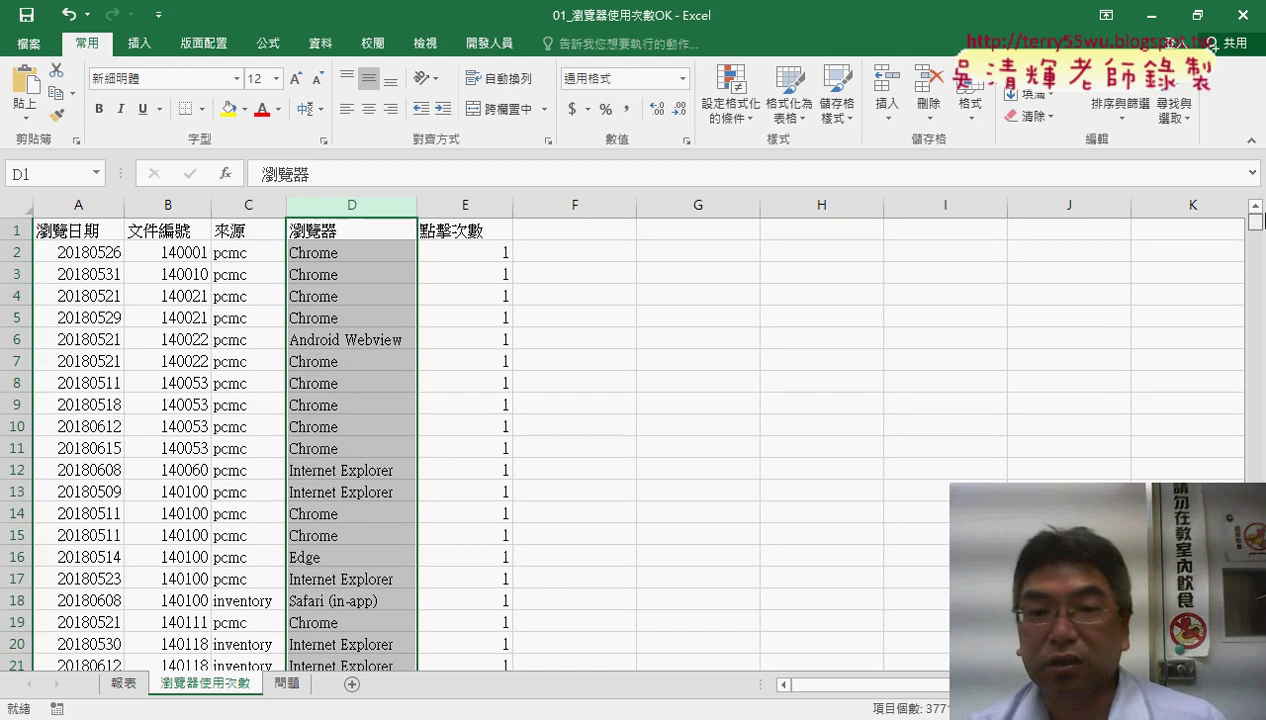
{"action": "left_click", "coordinate": [349, 226]}
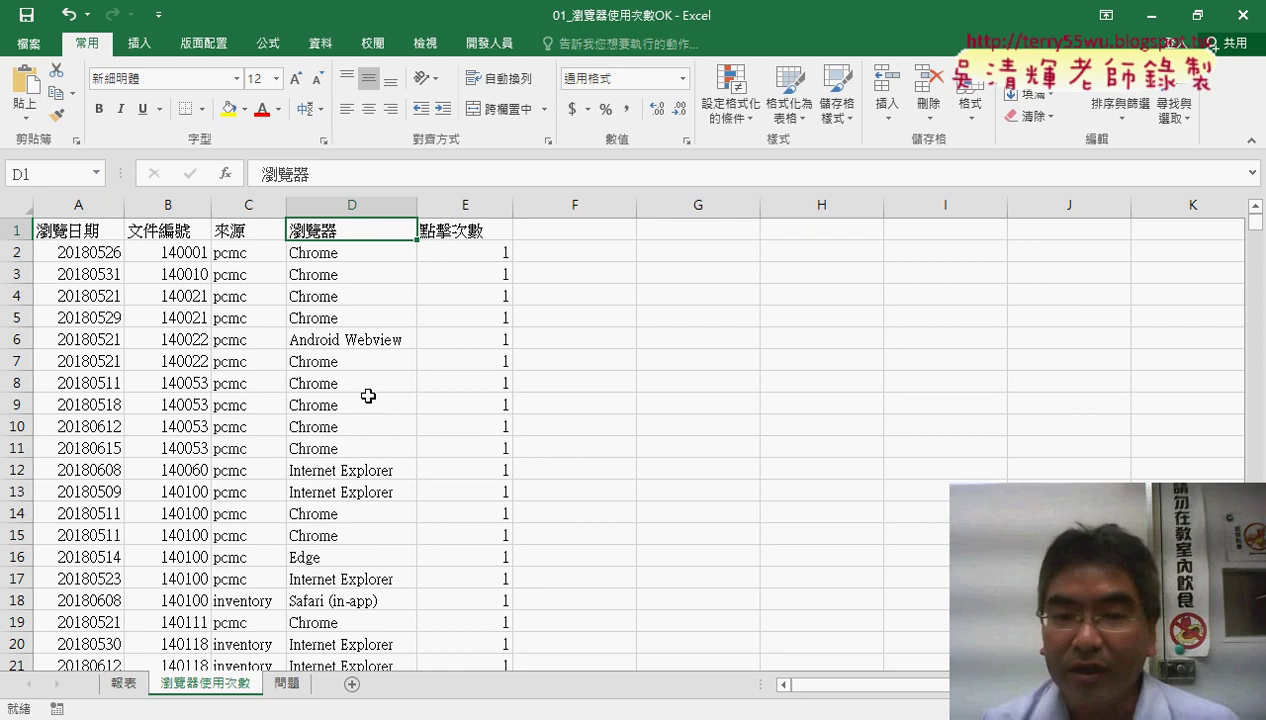
{"action": "key", "text": "ctrl+shift+Down"}
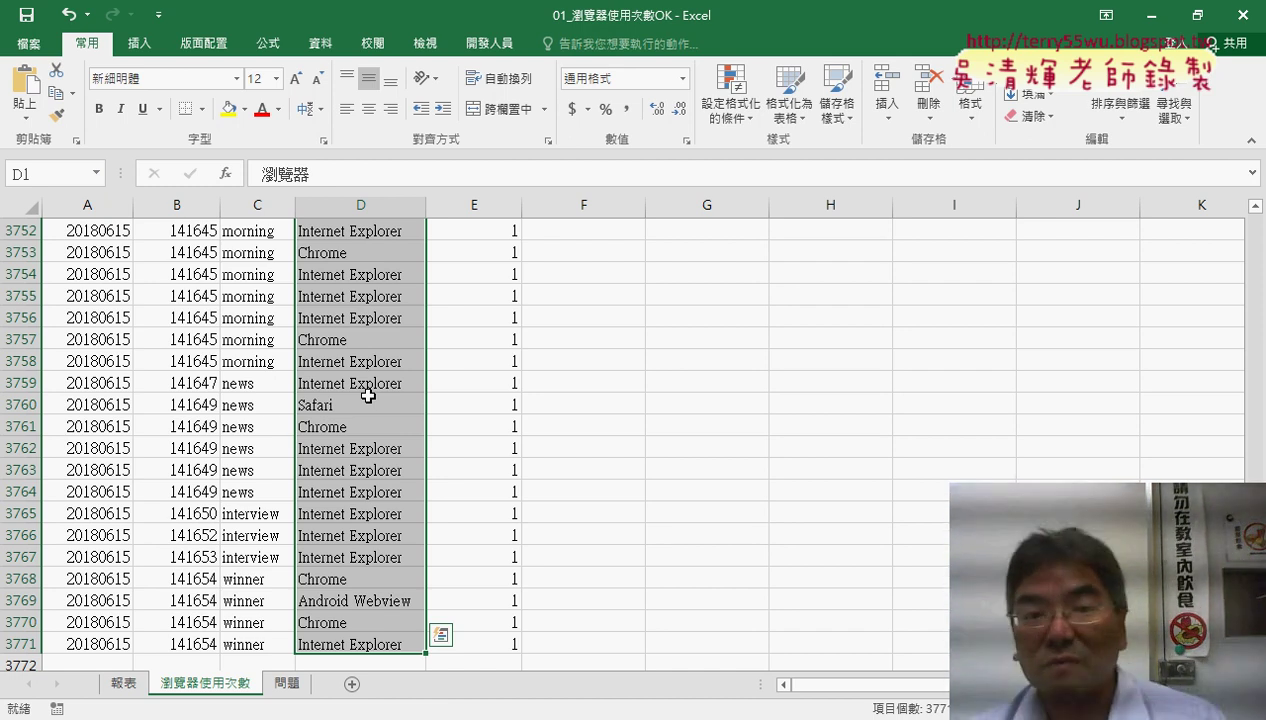
{"action": "left_click", "coordinate": [275, 50]}
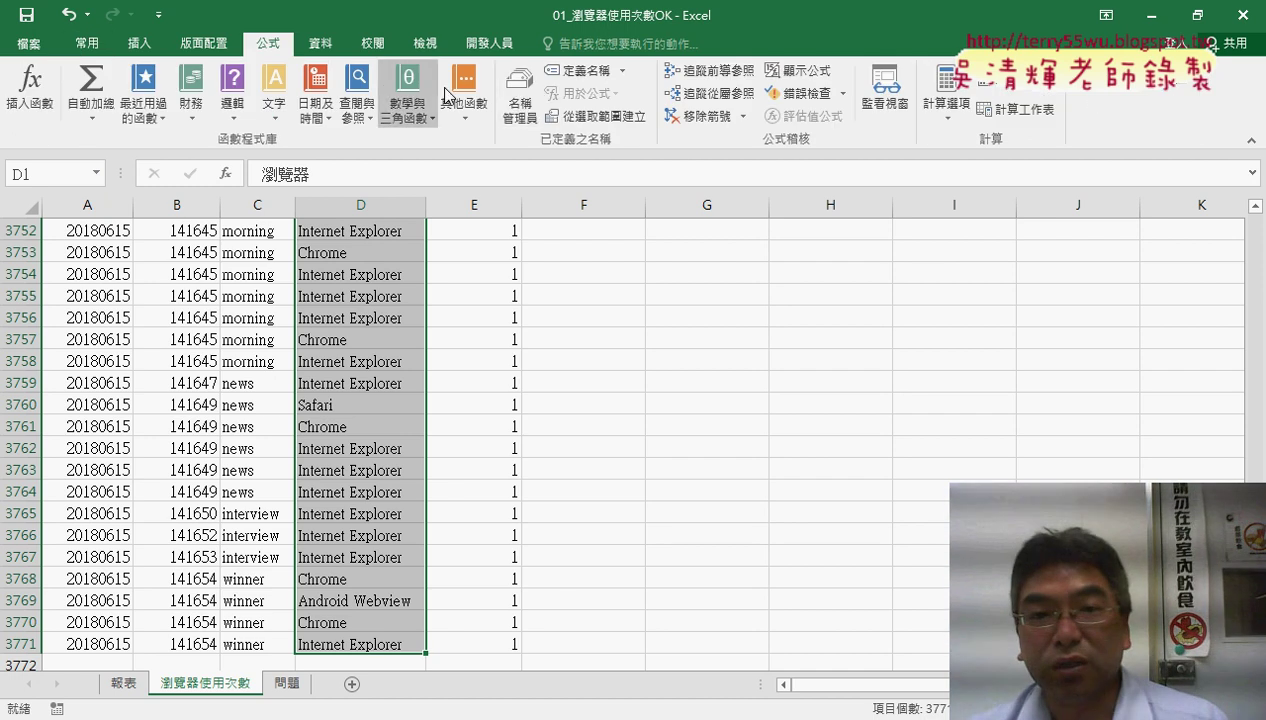
{"action": "left_click", "coordinate": [591, 124]}
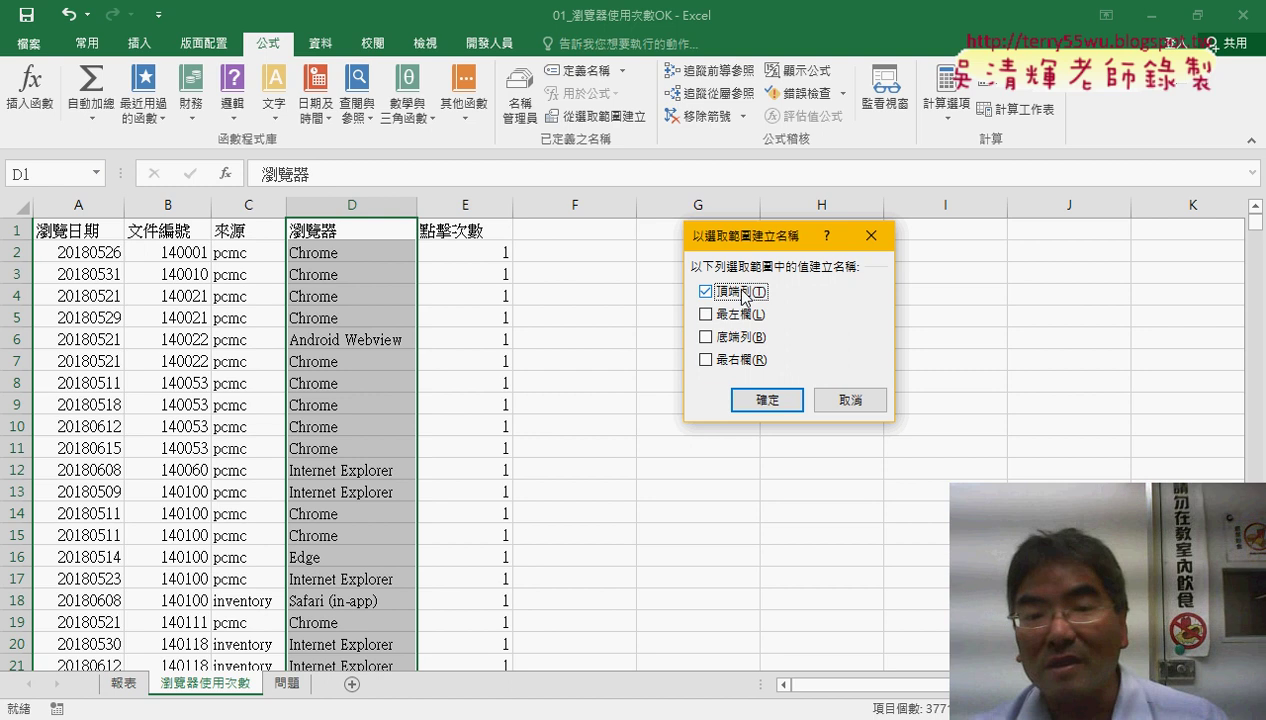
{"action": "left_click", "coordinate": [765, 398]}
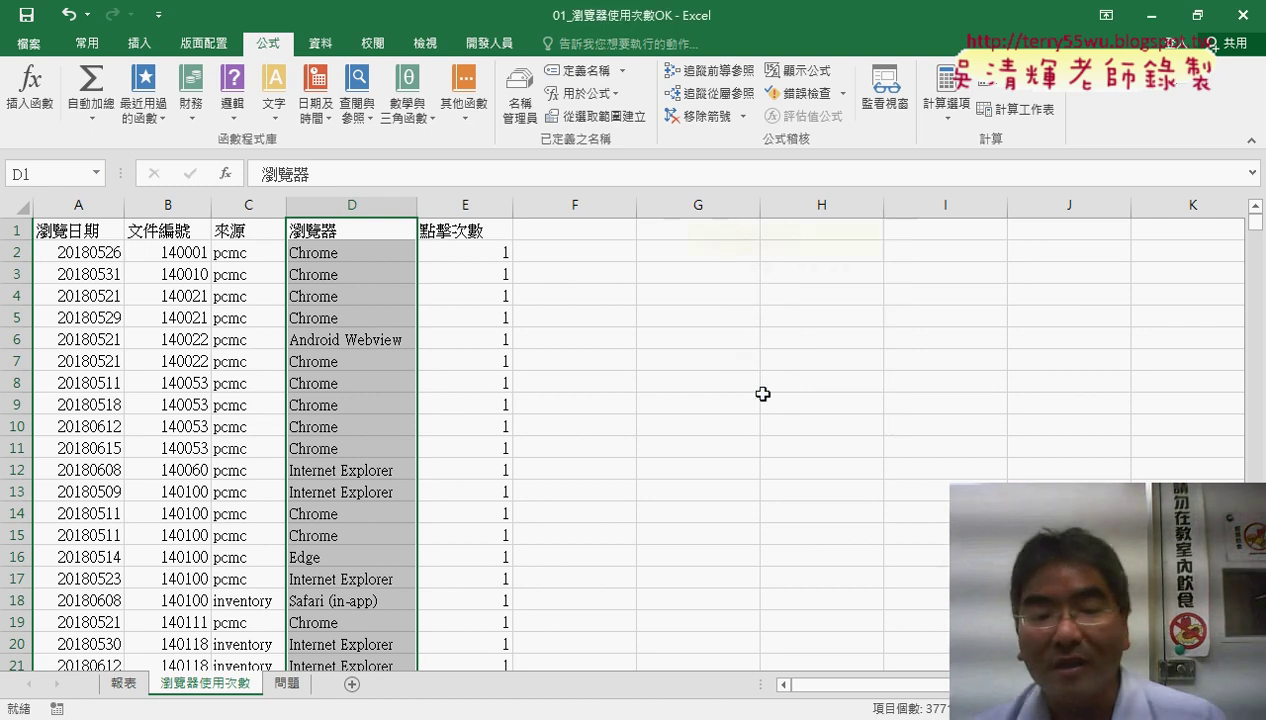
Replace B2's COUNTIF range with the 瀏覽器 name, giving =COUNTIF(瀏覽器,A2).
{"action": "left_click", "coordinate": [124, 684]}
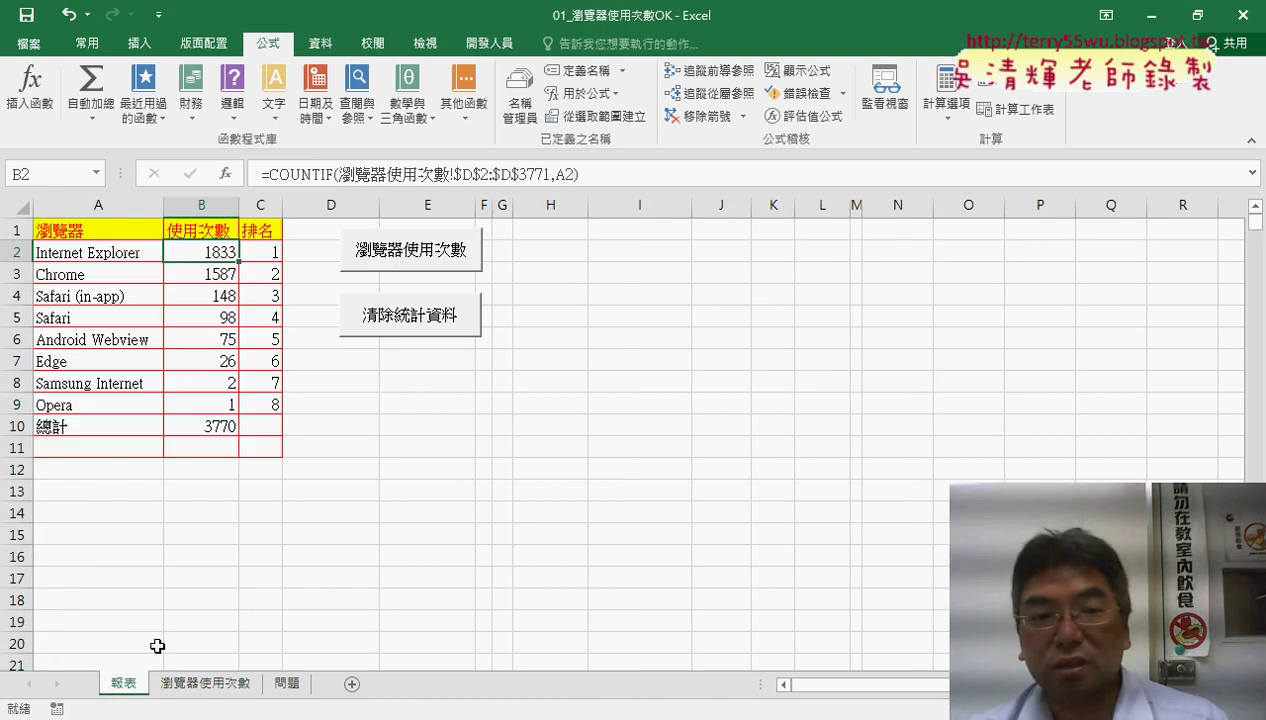
{"action": "left_click", "coordinate": [312, 177]}
{"action": "left_click", "coordinate": [225, 173]}
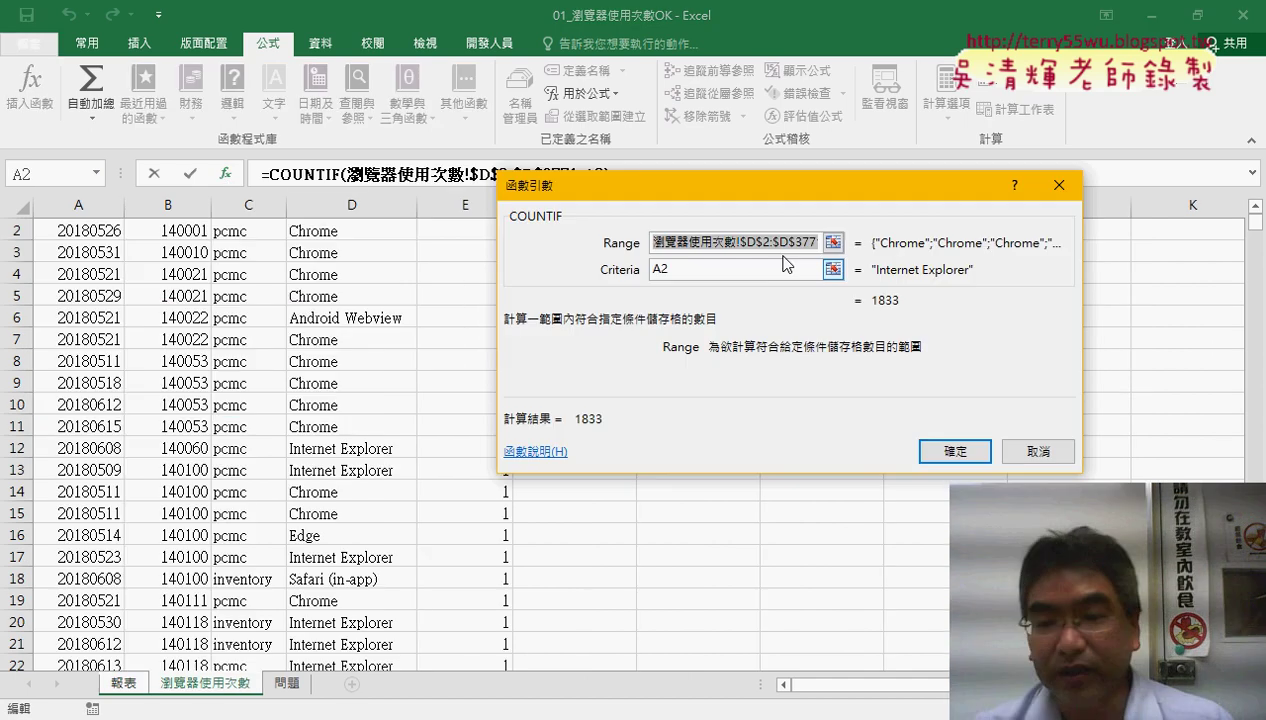
{"action": "key", "text": "Delete"}
{"action": "key", "text": "F3"}
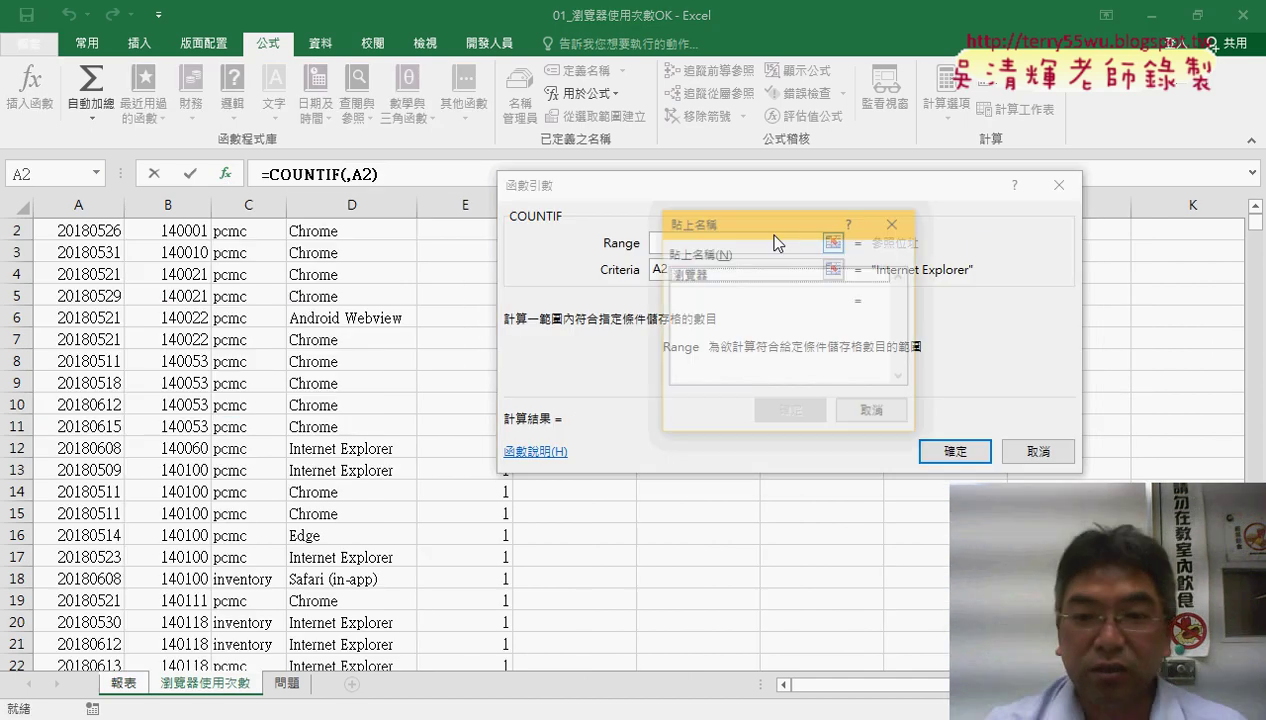
{"action": "double_click", "coordinate": [755, 283]}
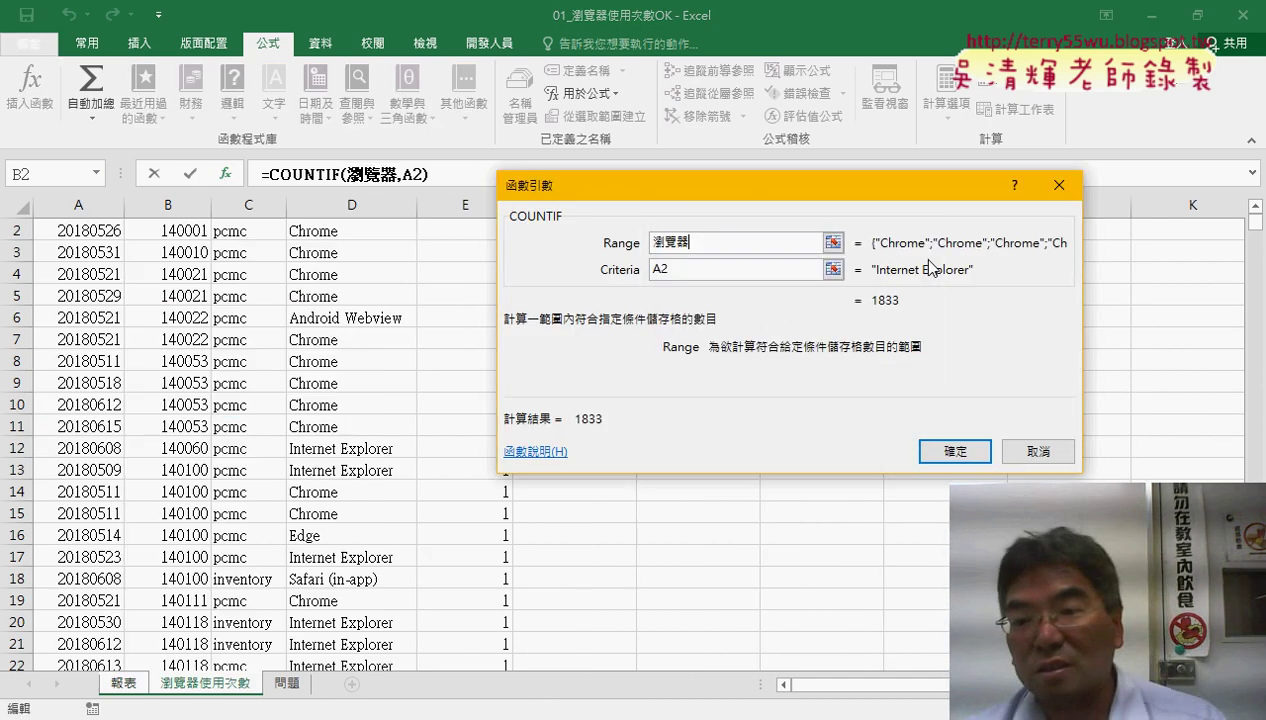
{"action": "left_click", "coordinate": [942, 449]}
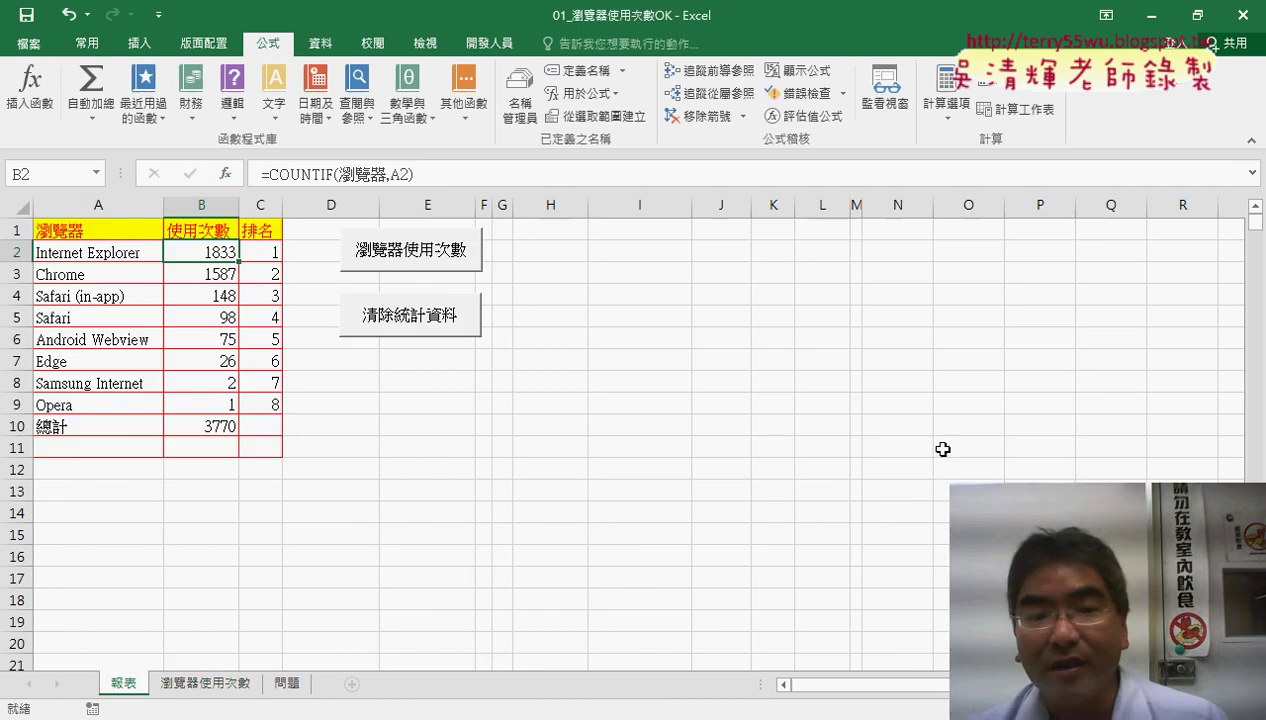
Fill =COUNTIF(瀏覽器,A2) from B2 down to B9 and review the formula's 瀏覽器 name.
{"action": "double_click", "coordinate": [238, 262]}
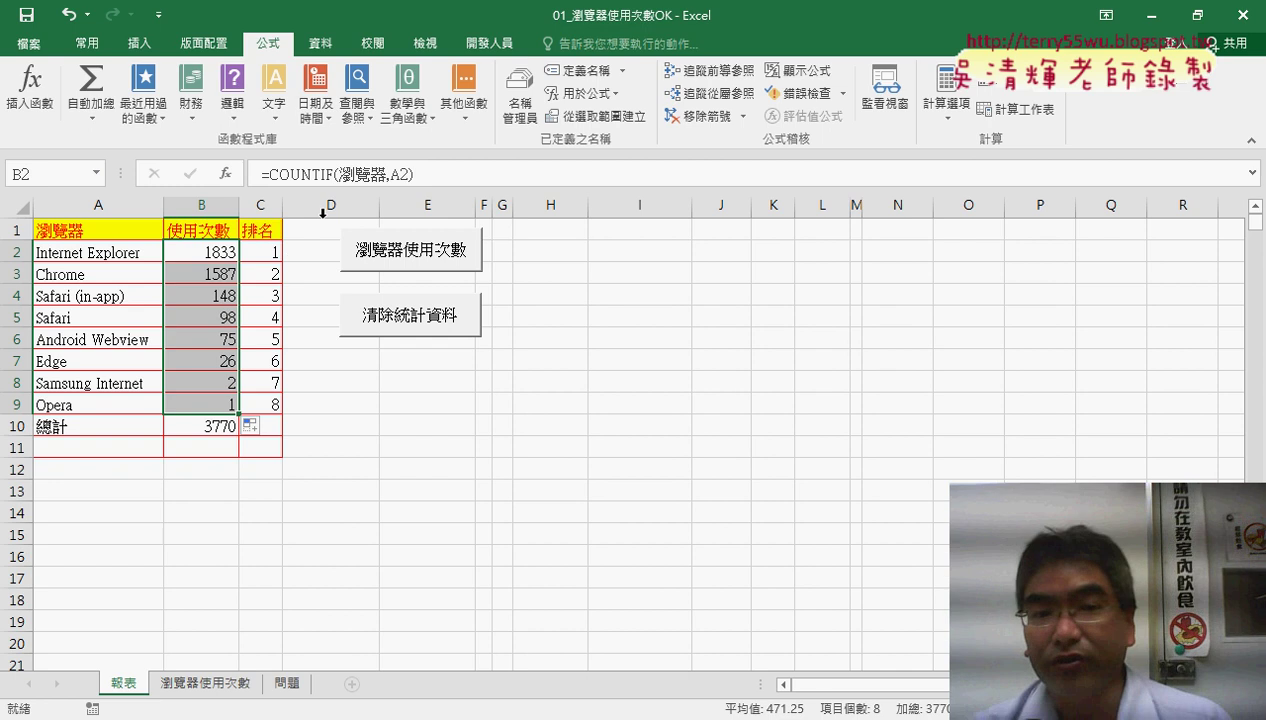
{"action": "left_click_drag", "start_coordinate": [386, 175], "coordinate": [338, 175]}
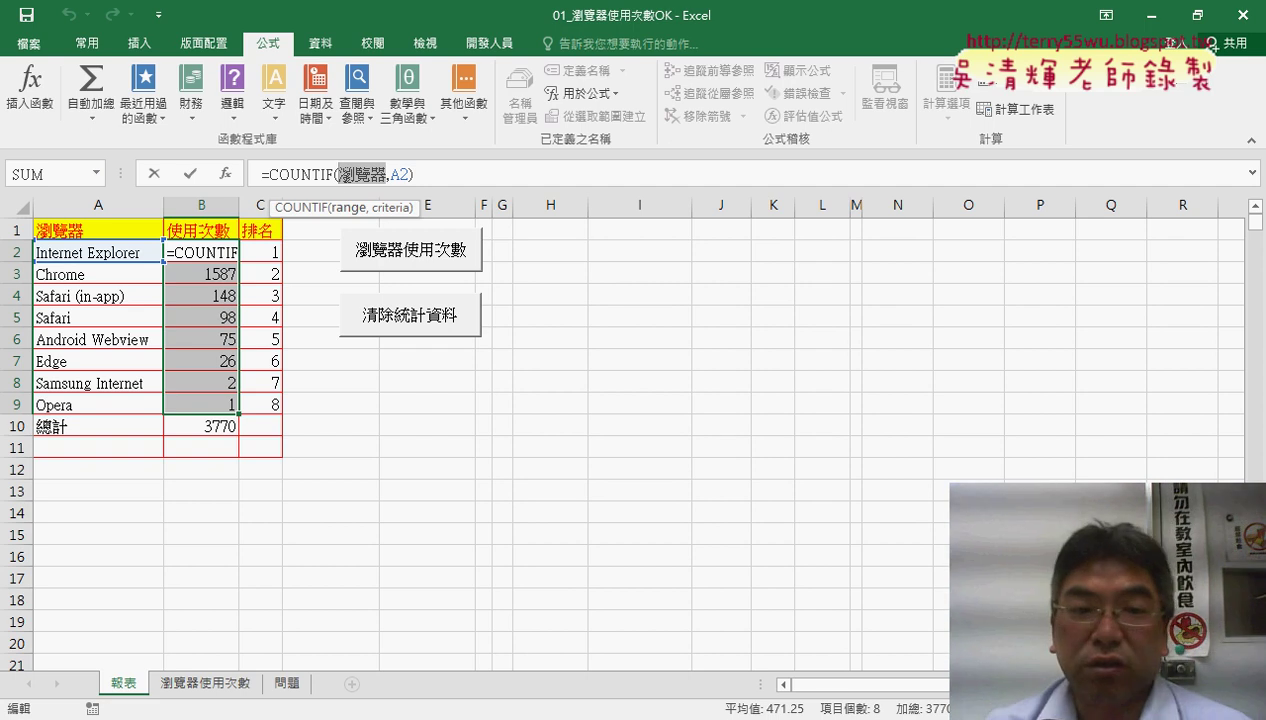
{"action": "left_click", "coordinate": [156, 178]}
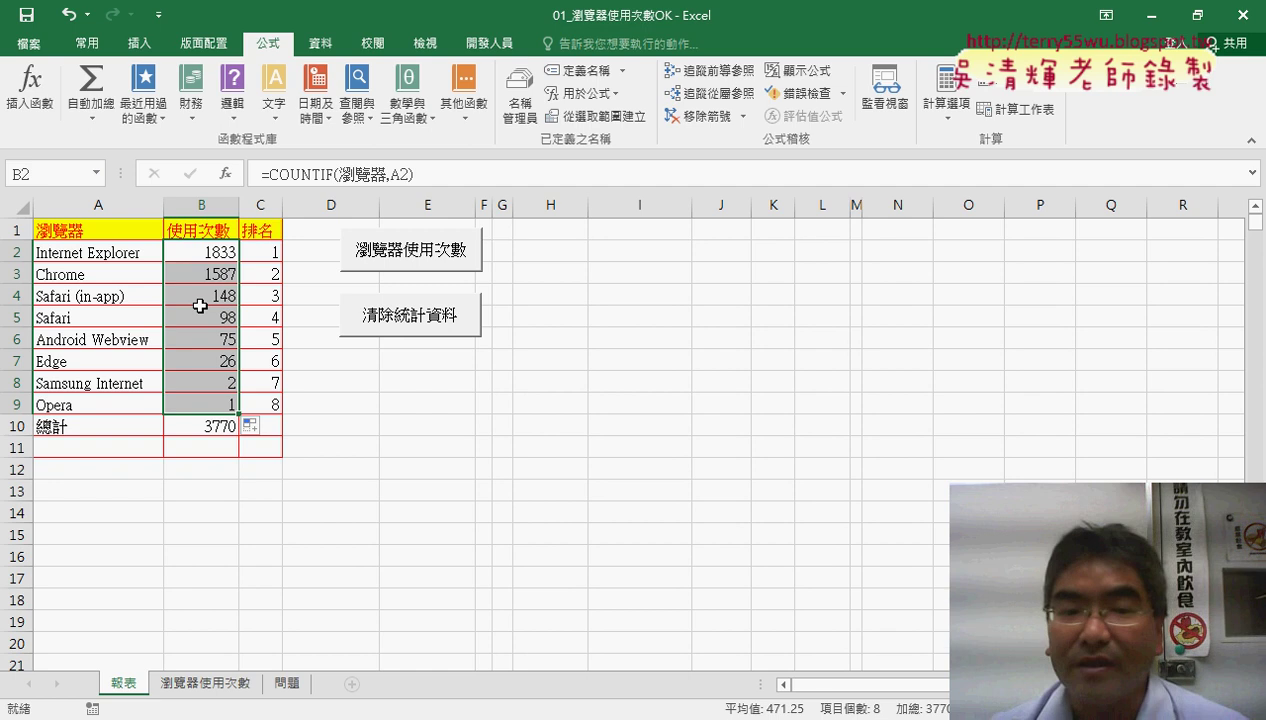
Review the RANK.EQ arguments of C2's rank formula.
{"action": "left_click", "coordinate": [270, 252]}
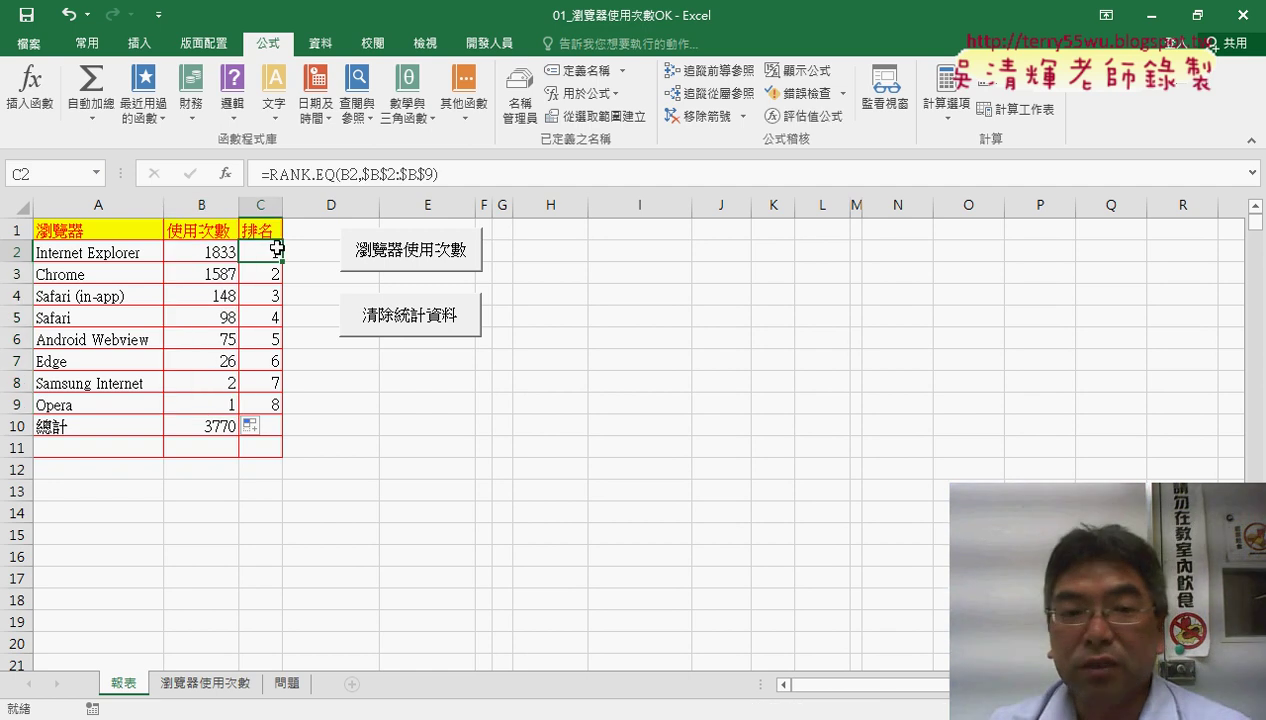
{"action": "left_click", "coordinate": [297, 175]}
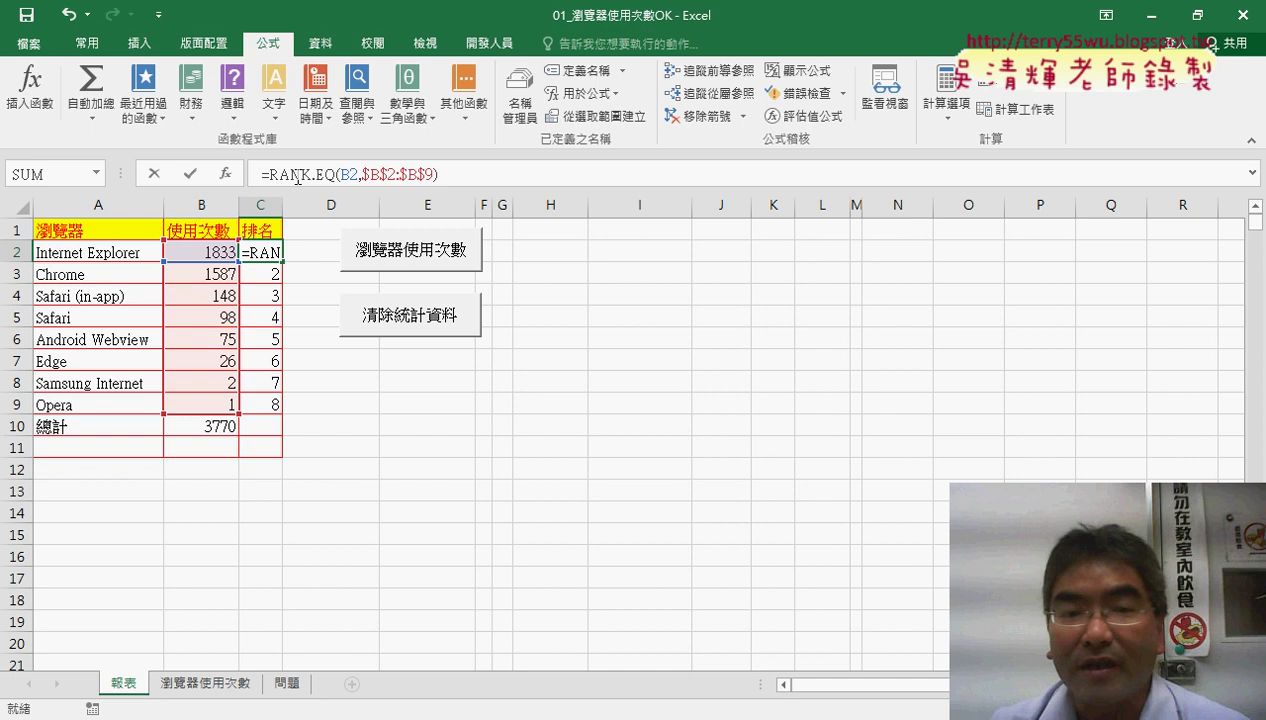
{"action": "left_click", "coordinate": [225, 173]}
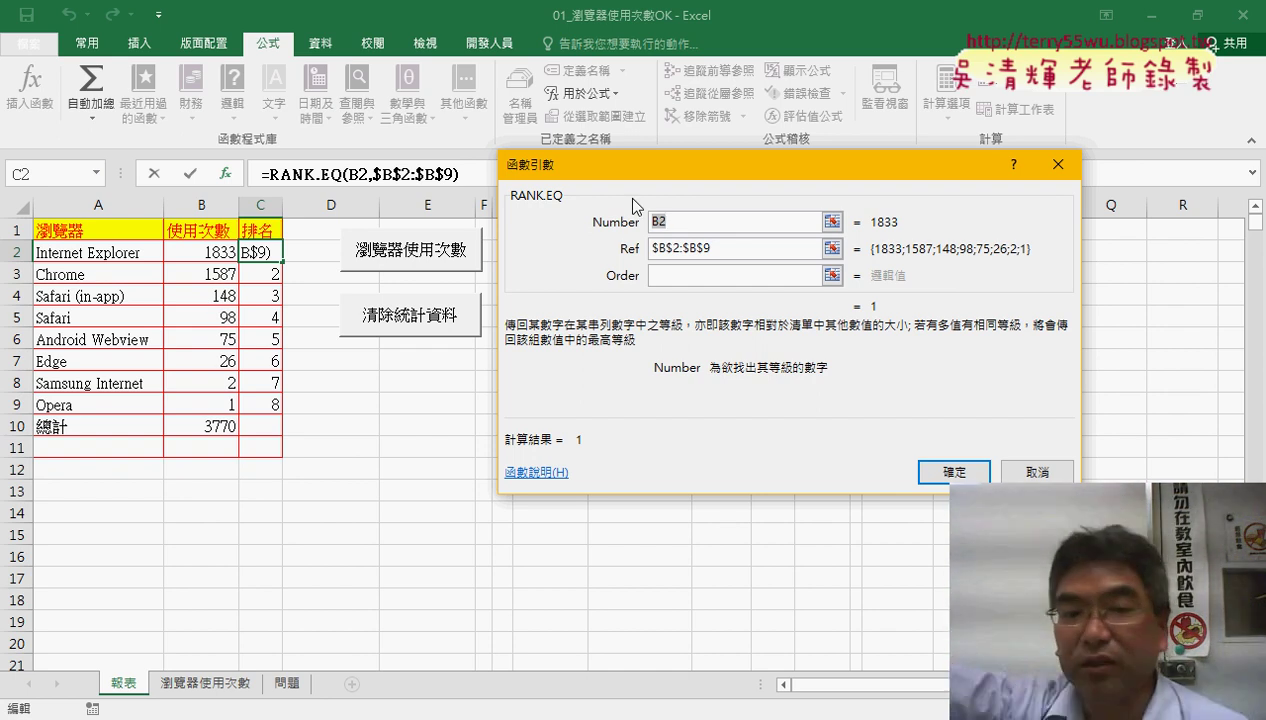
{"action": "left_click", "coordinate": [955, 472]}
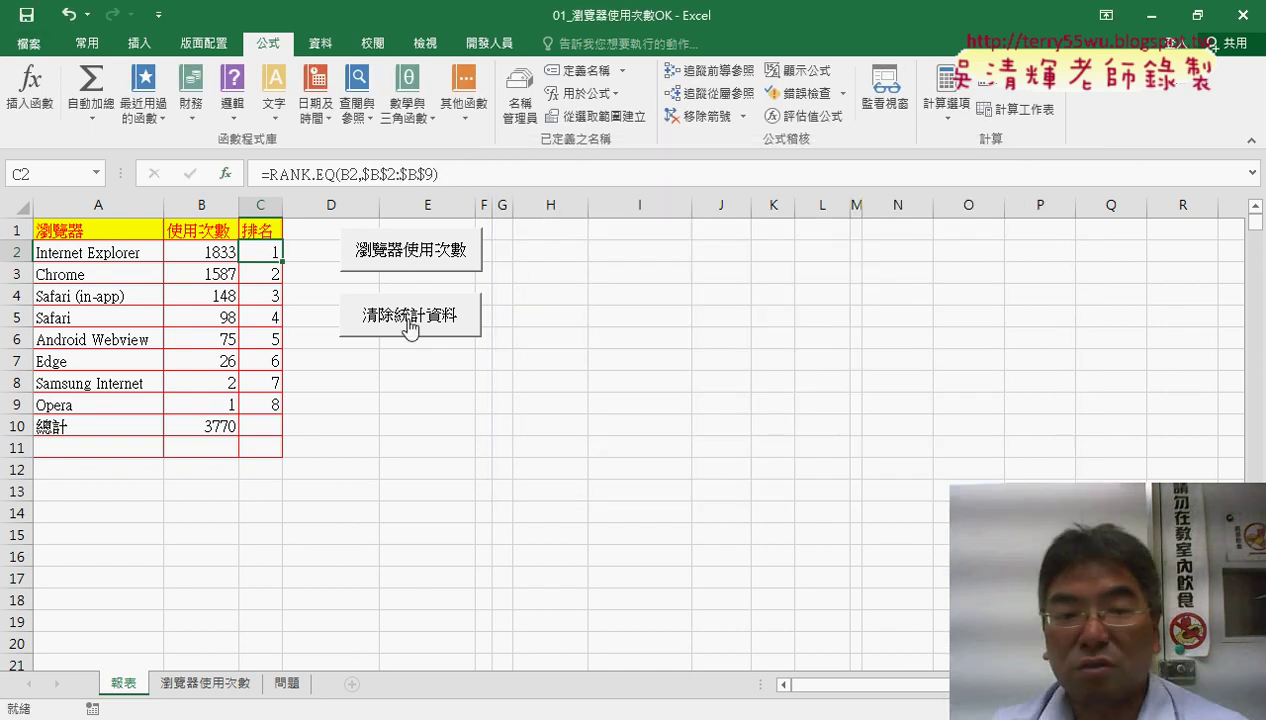
Clear results with 清除統計資料, refill with 瀏覽器使用次數, and open that button's Assign Macro.
{"action": "left_click", "coordinate": [409, 320]}
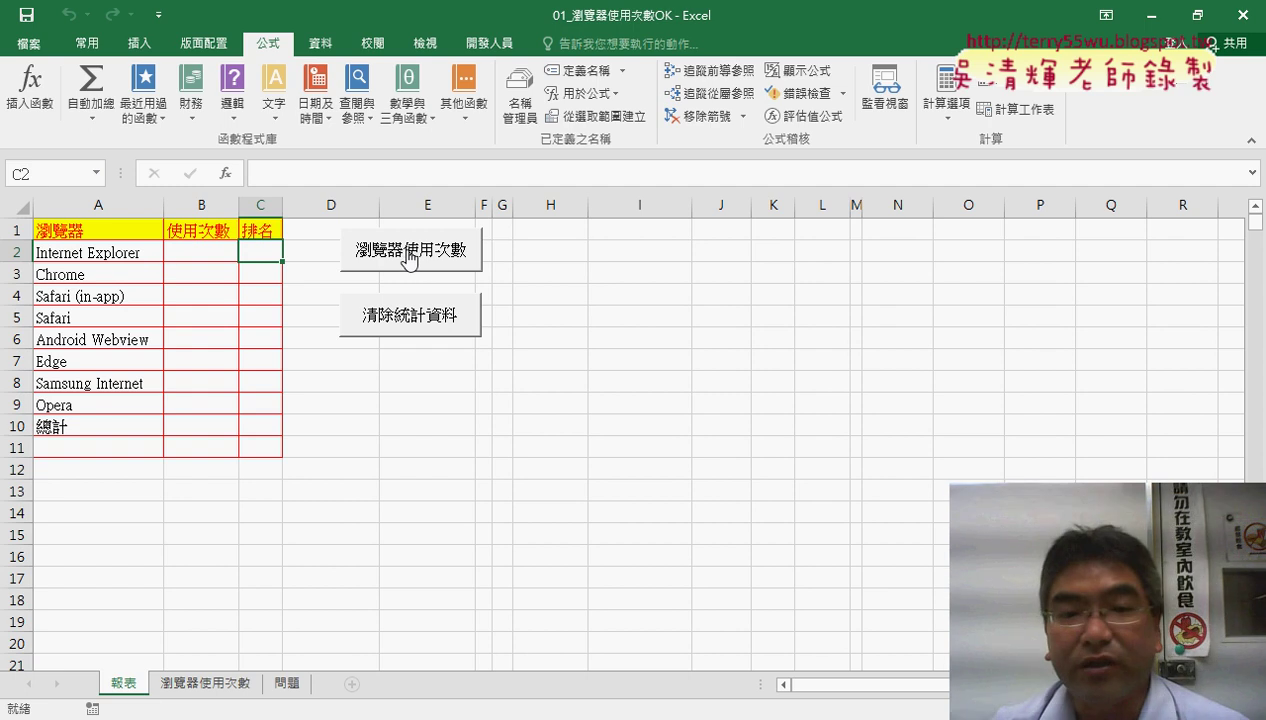
{"action": "left_click", "coordinate": [410, 258]}
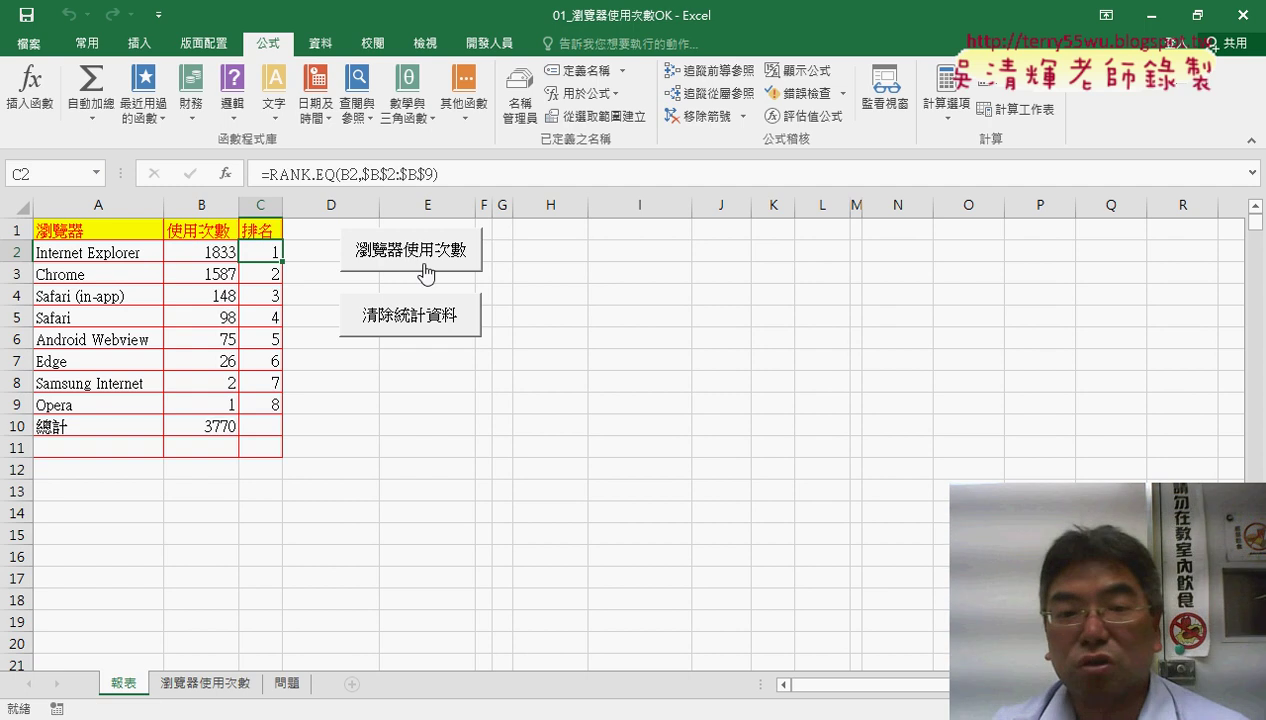
{"action": "right_click", "coordinate": [437, 258]}
{"action": "left_click", "coordinate": [510, 416]}
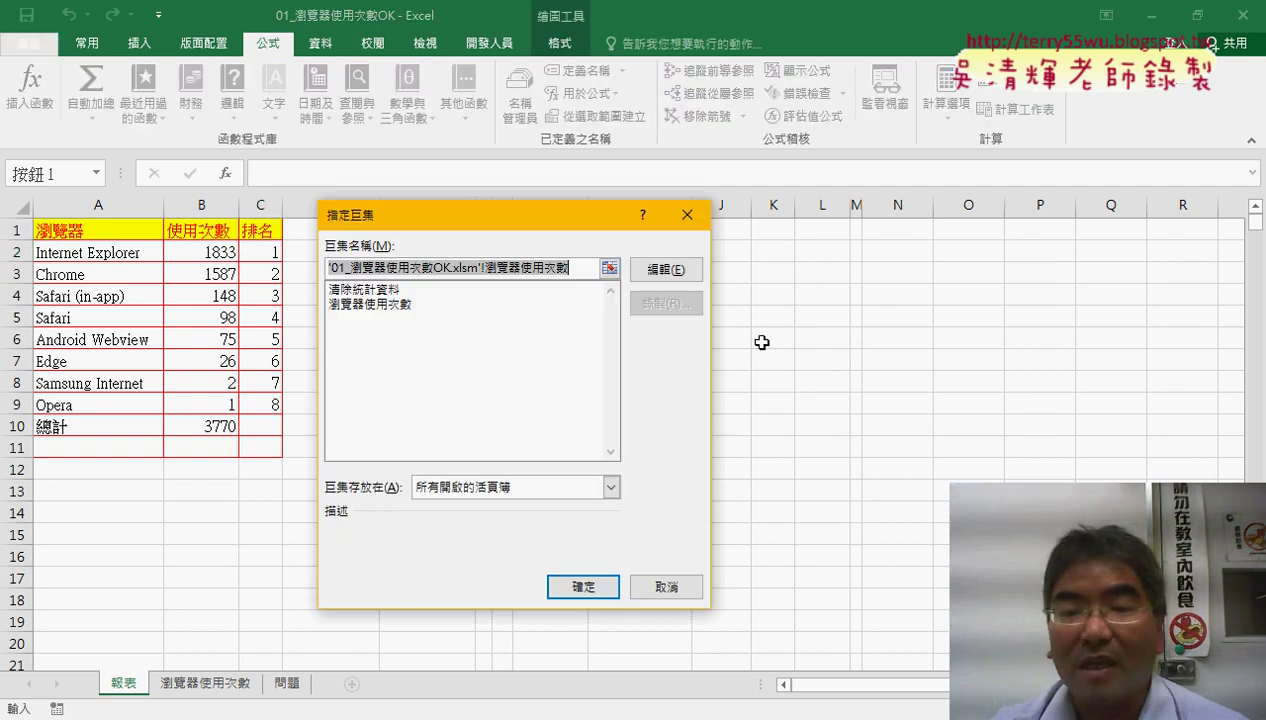
Open Module1's macro code beside the sheet and highlight the last-row expression and loop bounds 2 to r.
{"action": "left_click", "coordinate": [670, 189]}
{"action": "left_click_drag", "start_coordinate": [532, 27], "coordinate": [823, 25]}
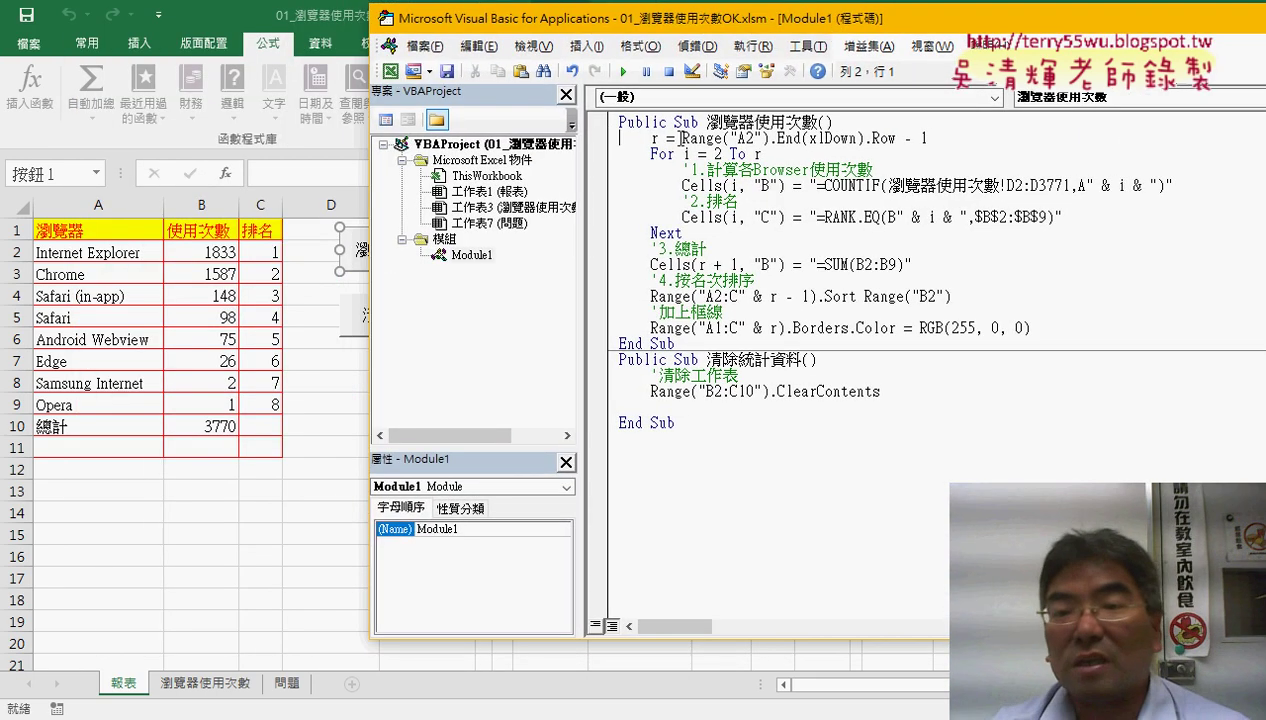
{"action": "left_click_drag", "start_coordinate": [682, 138], "coordinate": [928, 138]}
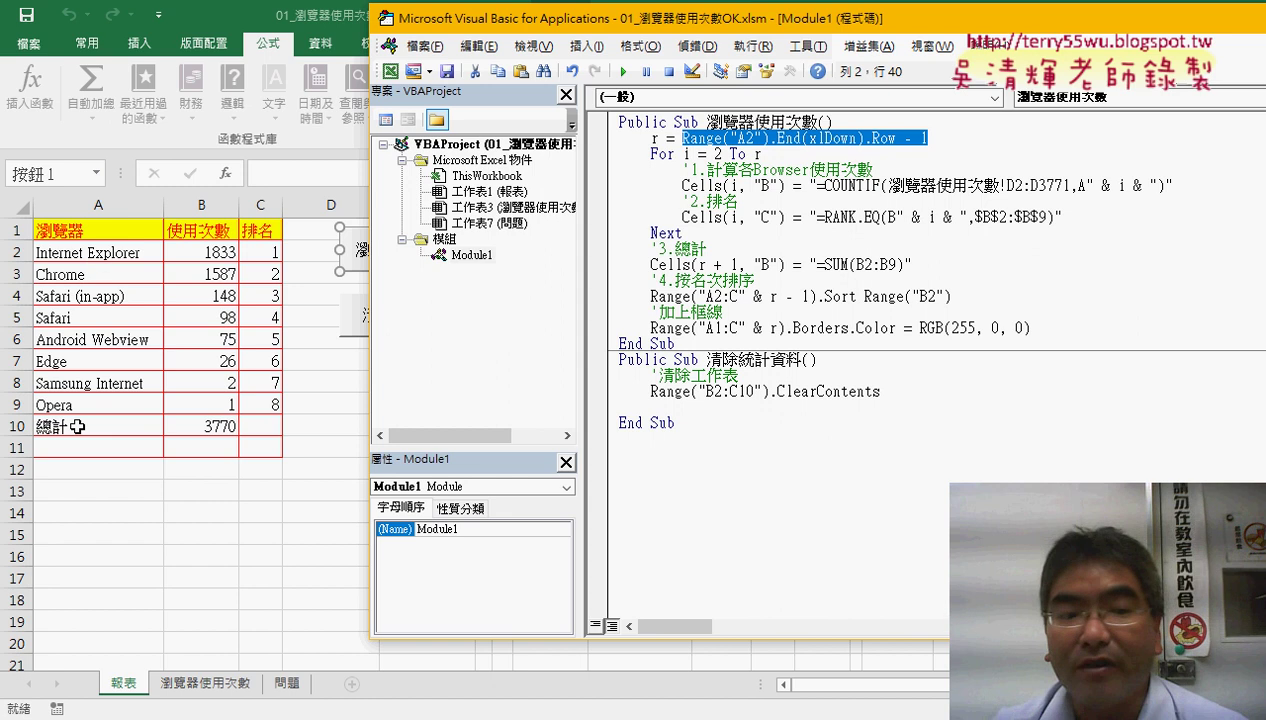
{"action": "left_click_drag", "start_coordinate": [928, 138], "coordinate": [897, 138]}
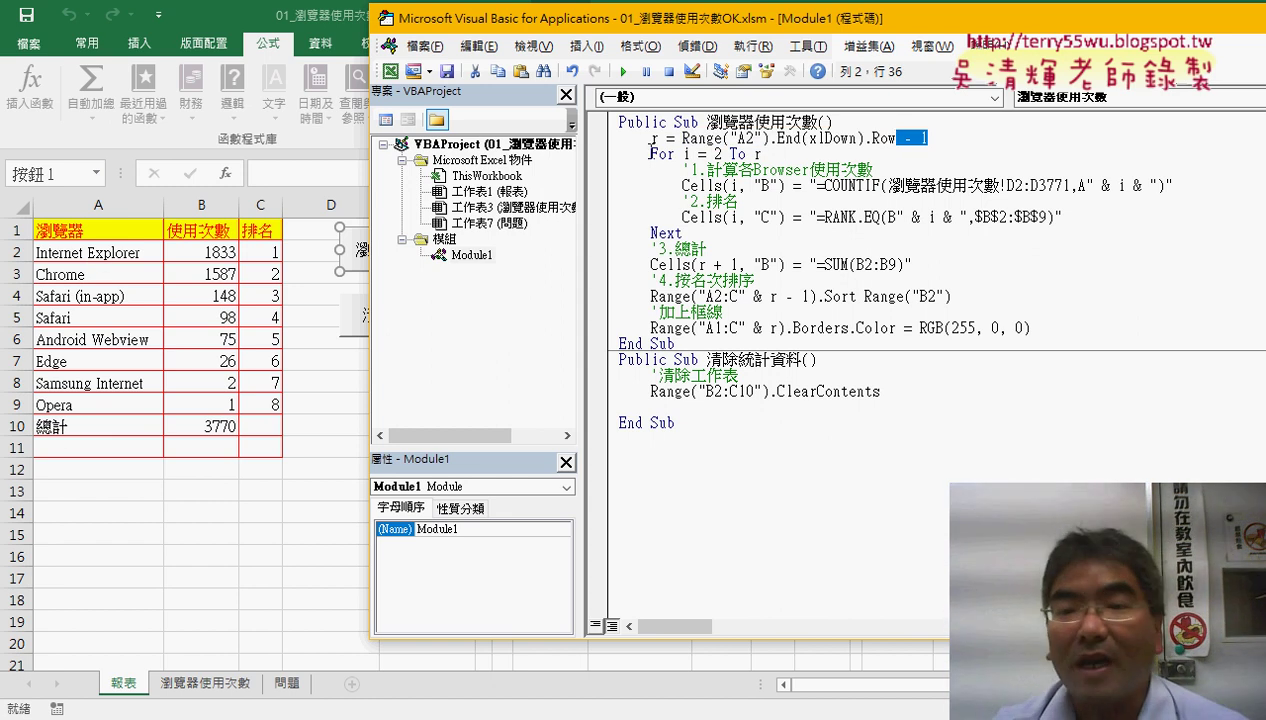
{"action": "left_click", "coordinate": [716, 154]}
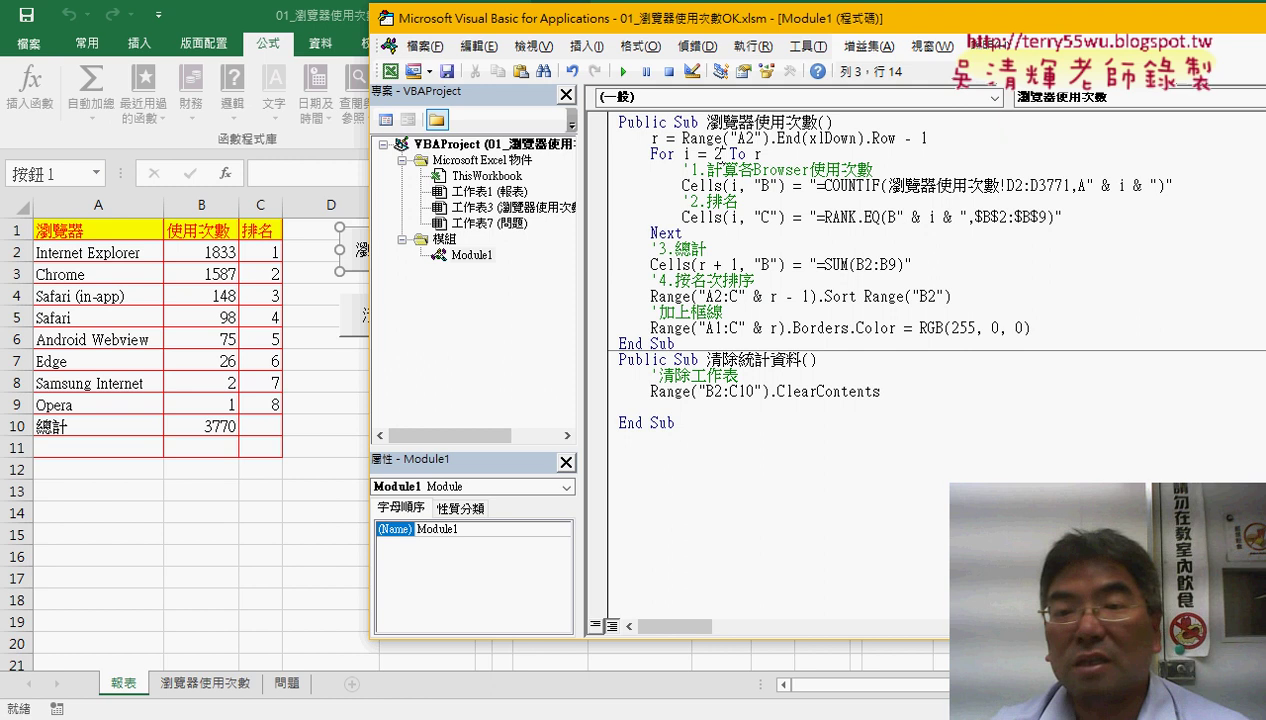
{"action": "left_click", "coordinate": [759, 154]}
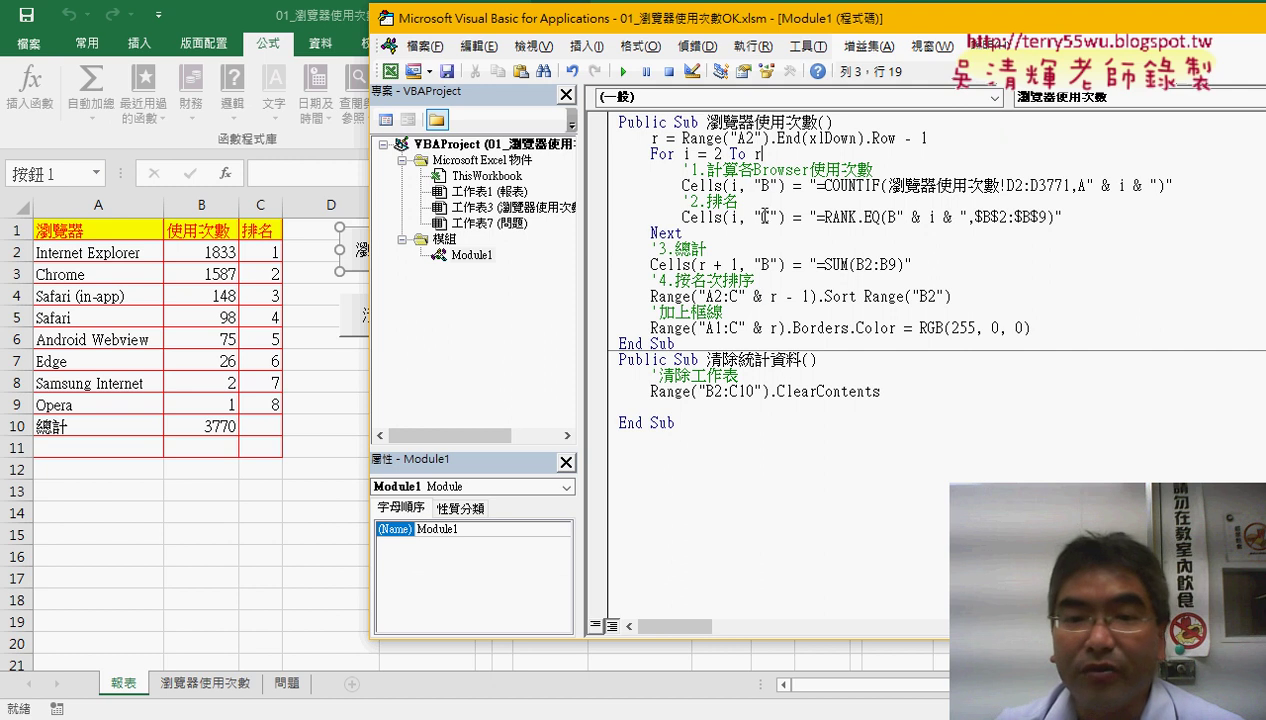
Run 清除統計資料 to empty B2:C10 and highlight its range reference and ClearContents call.
{"action": "left_click", "coordinate": [748, 391]}
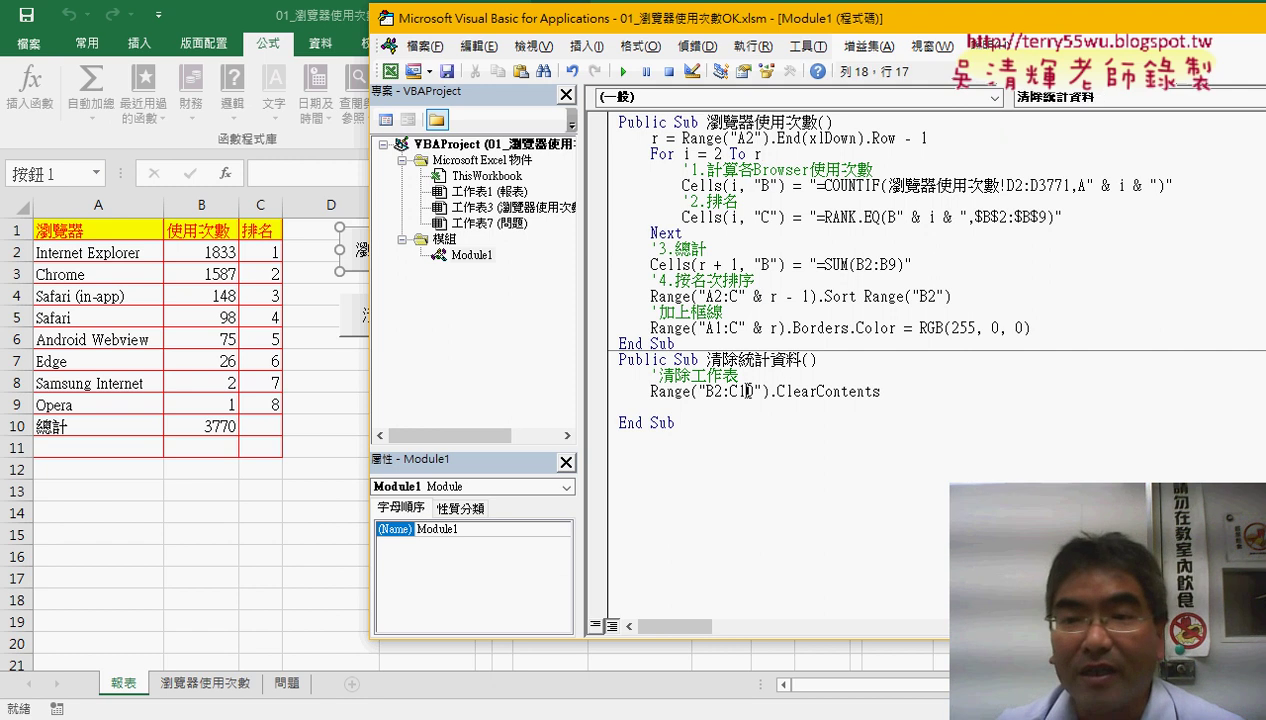
{"action": "left_click", "coordinate": [622, 72]}
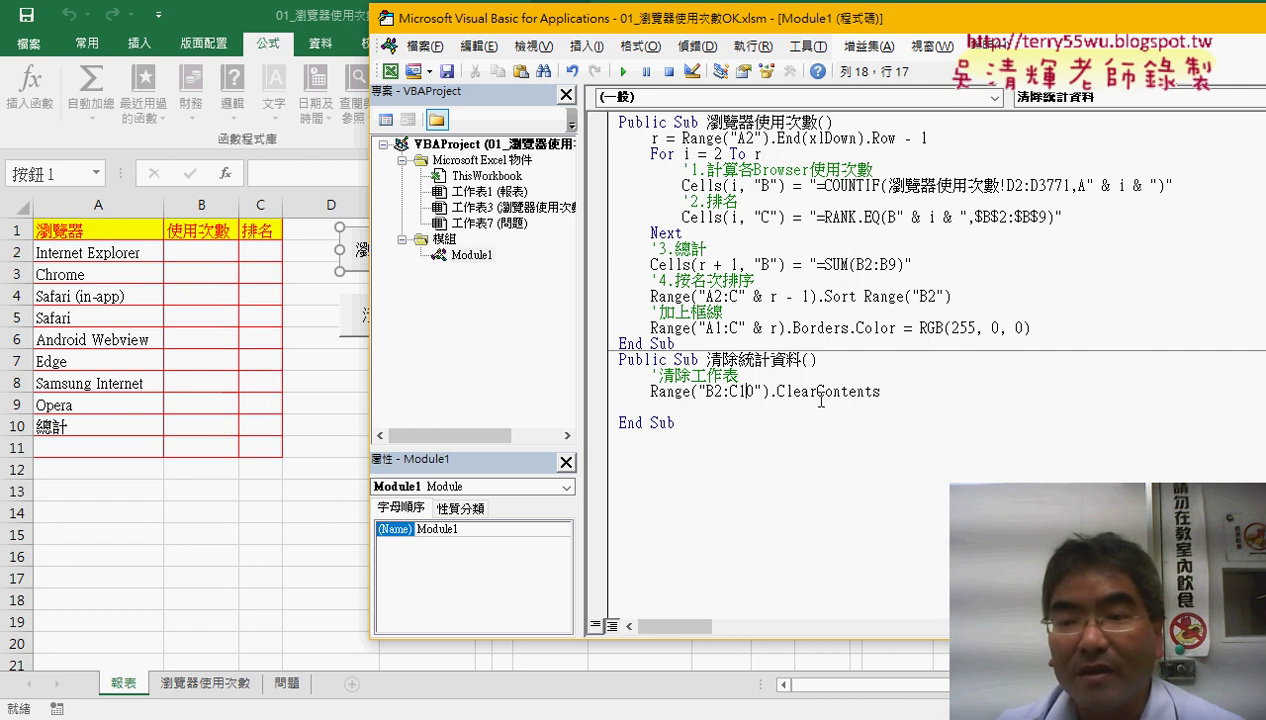
{"action": "left_click_drag", "start_coordinate": [772, 391], "coordinate": [644, 391]}
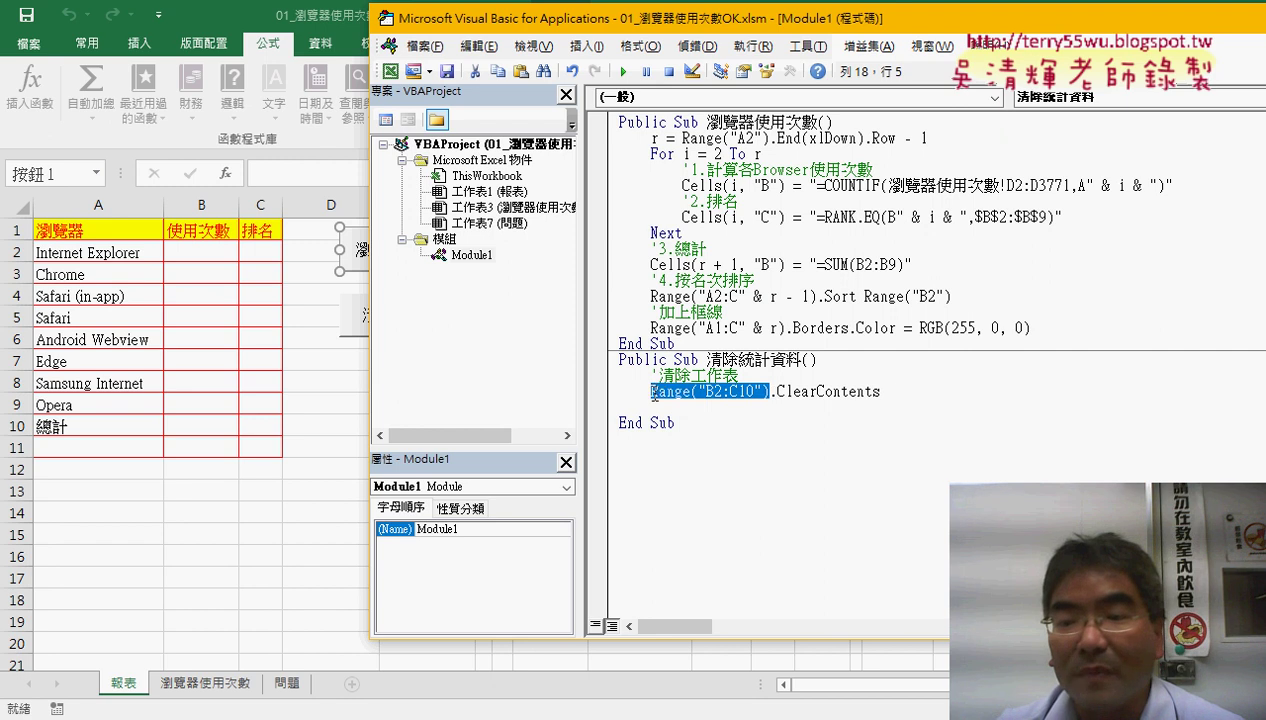
{"action": "left_click_drag", "start_coordinate": [880, 391], "coordinate": [770, 391]}
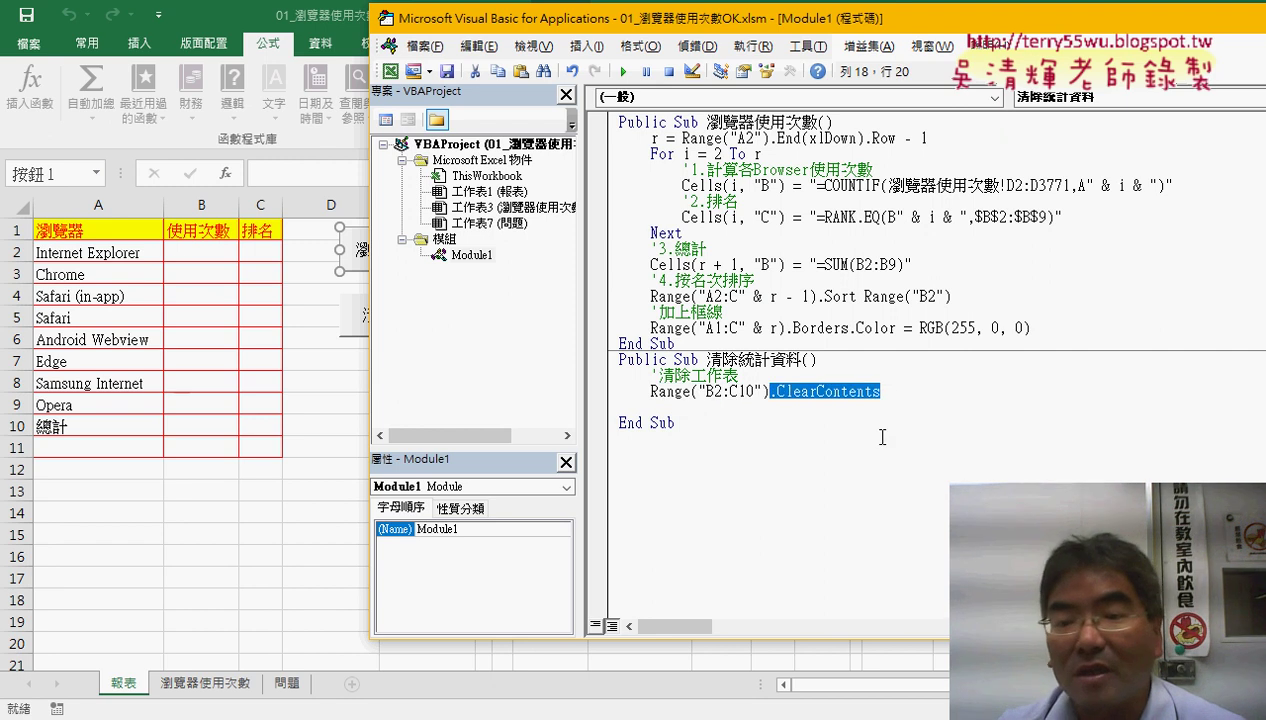
{"action": "left_click_drag", "start_coordinate": [650, 391], "coordinate": [768, 391]}
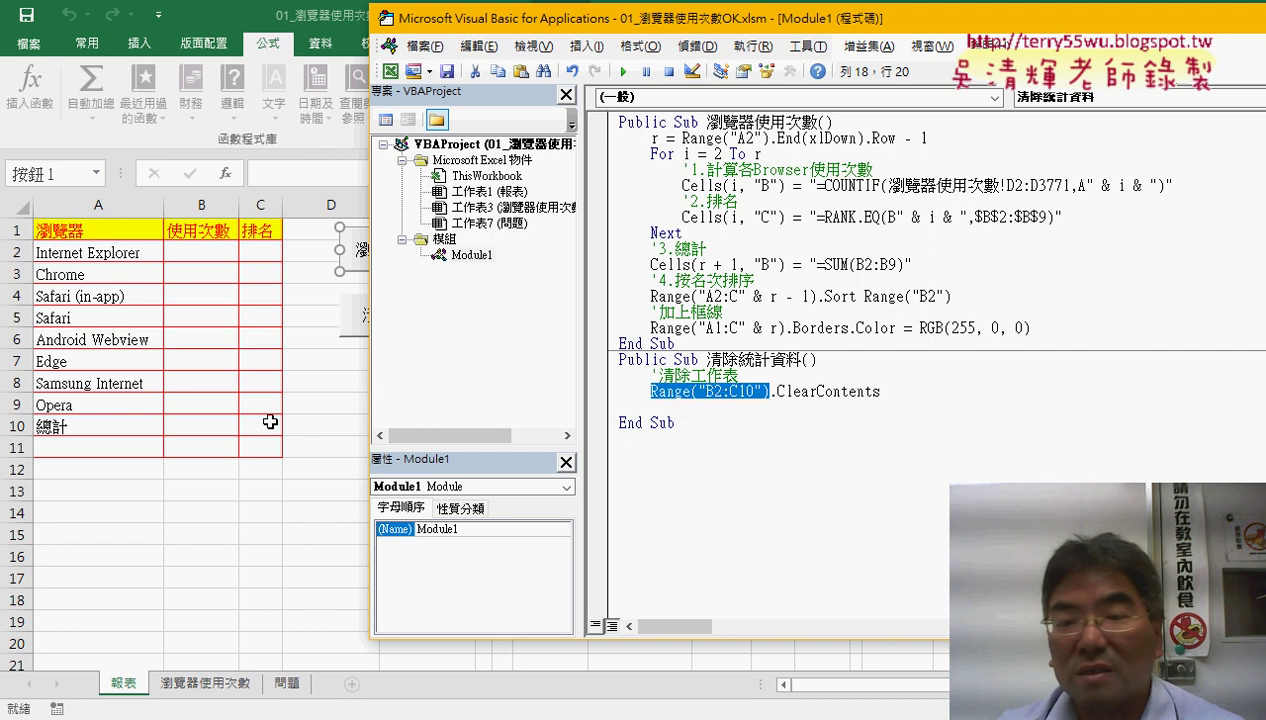
{"action": "left_click_drag", "start_coordinate": [770, 391], "coordinate": [880, 391]}
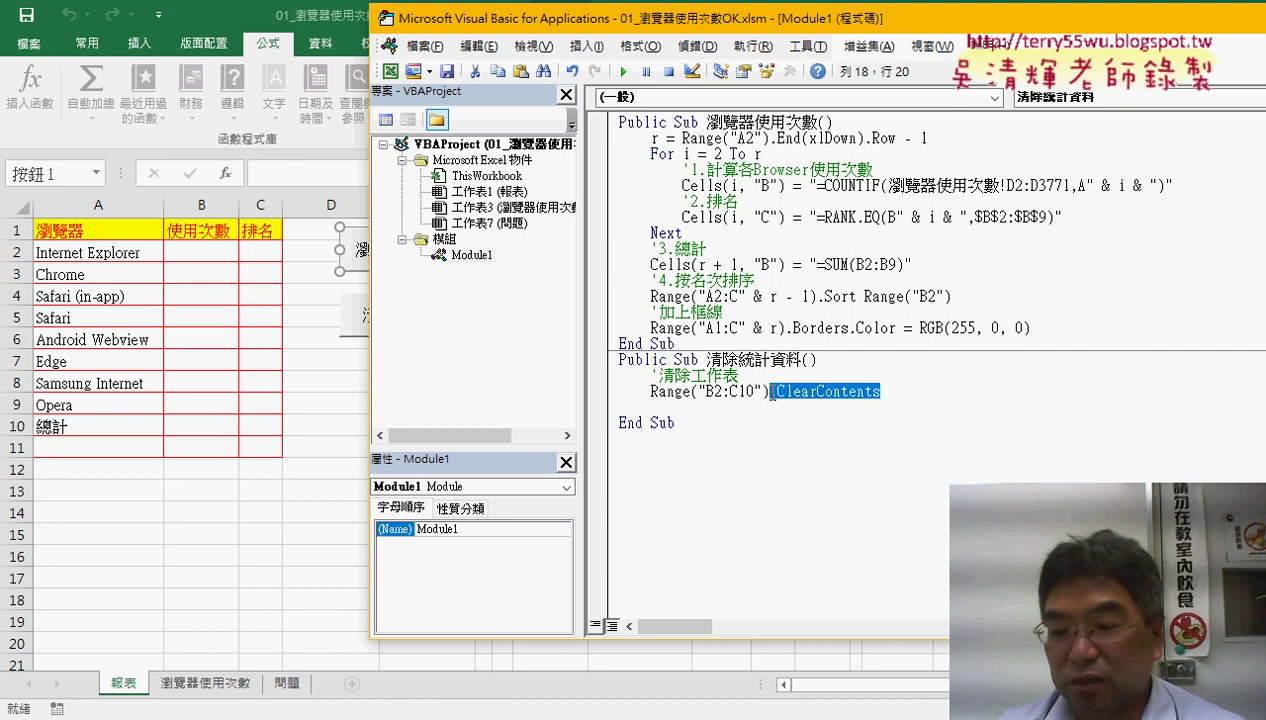
Complete the line as Range("B2:C10").ClearContents from the IntelliSense suggestions.
{"action": "type", "text": ".c"}
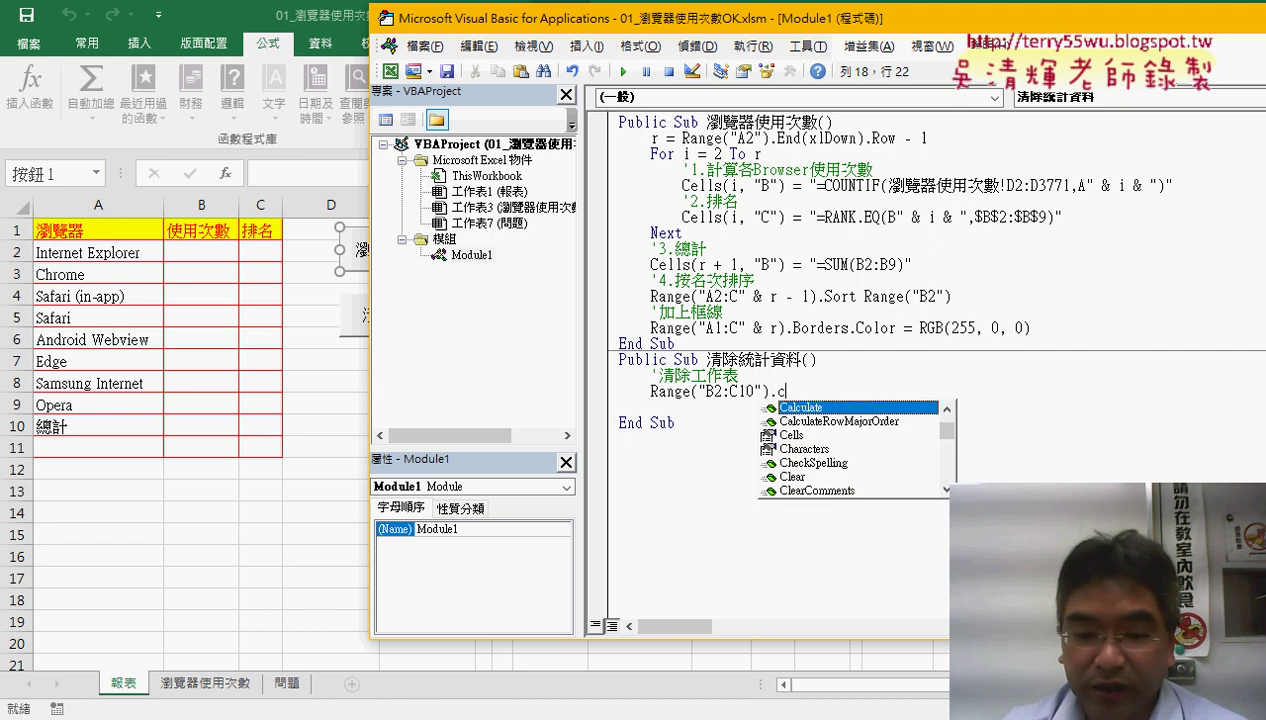
{"action": "type", "text": "l"}
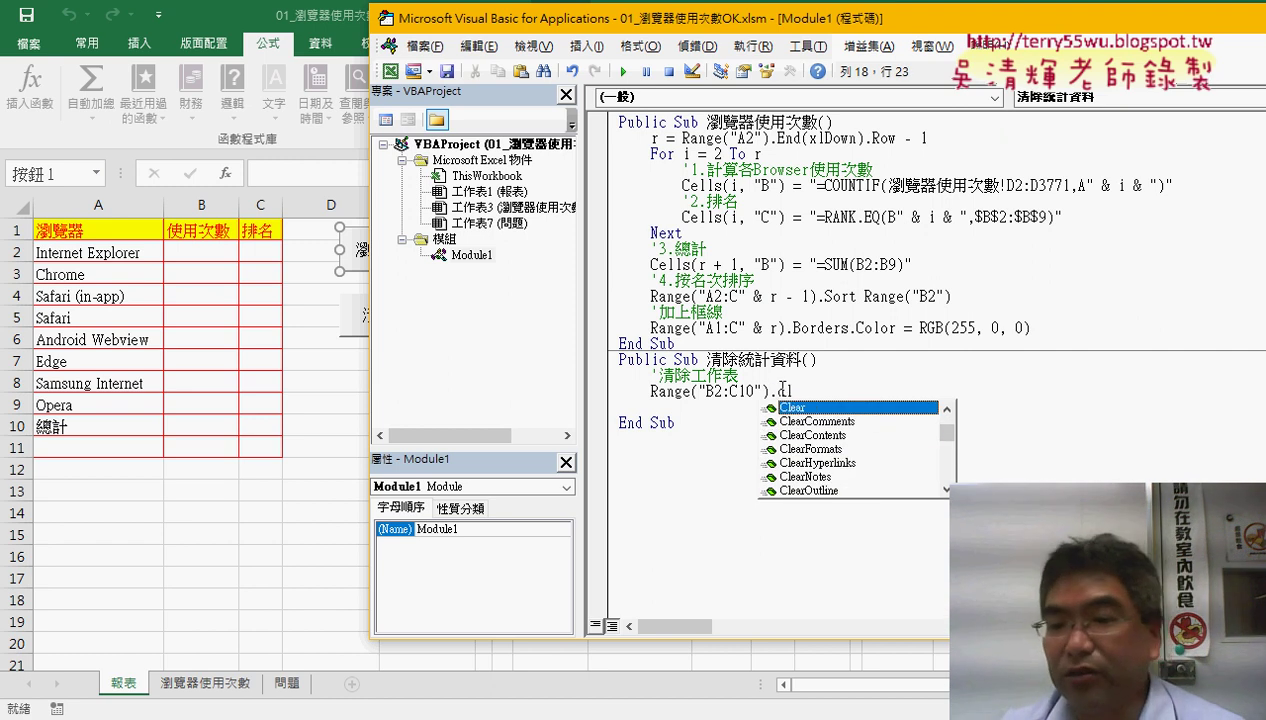
{"action": "key", "text": "Down"}
{"action": "key", "text": "Down"}
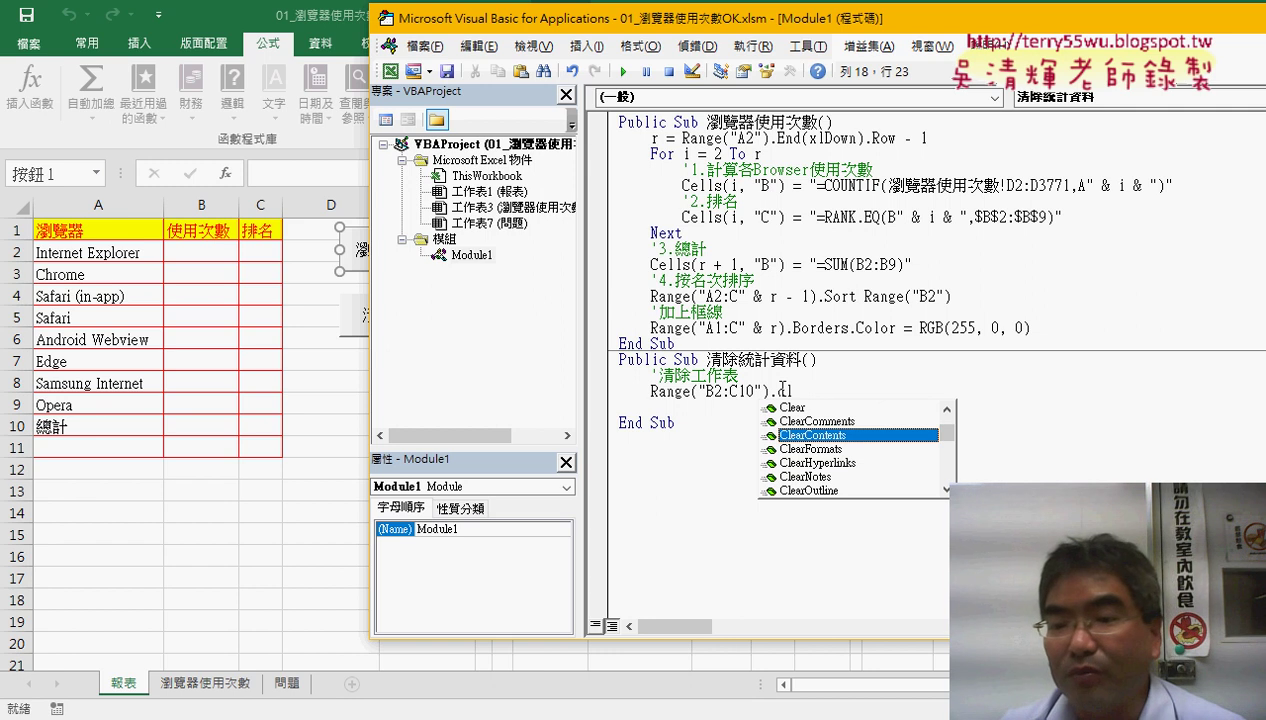
{"action": "key", "text": "Up"}
{"action": "key", "text": "Up"}
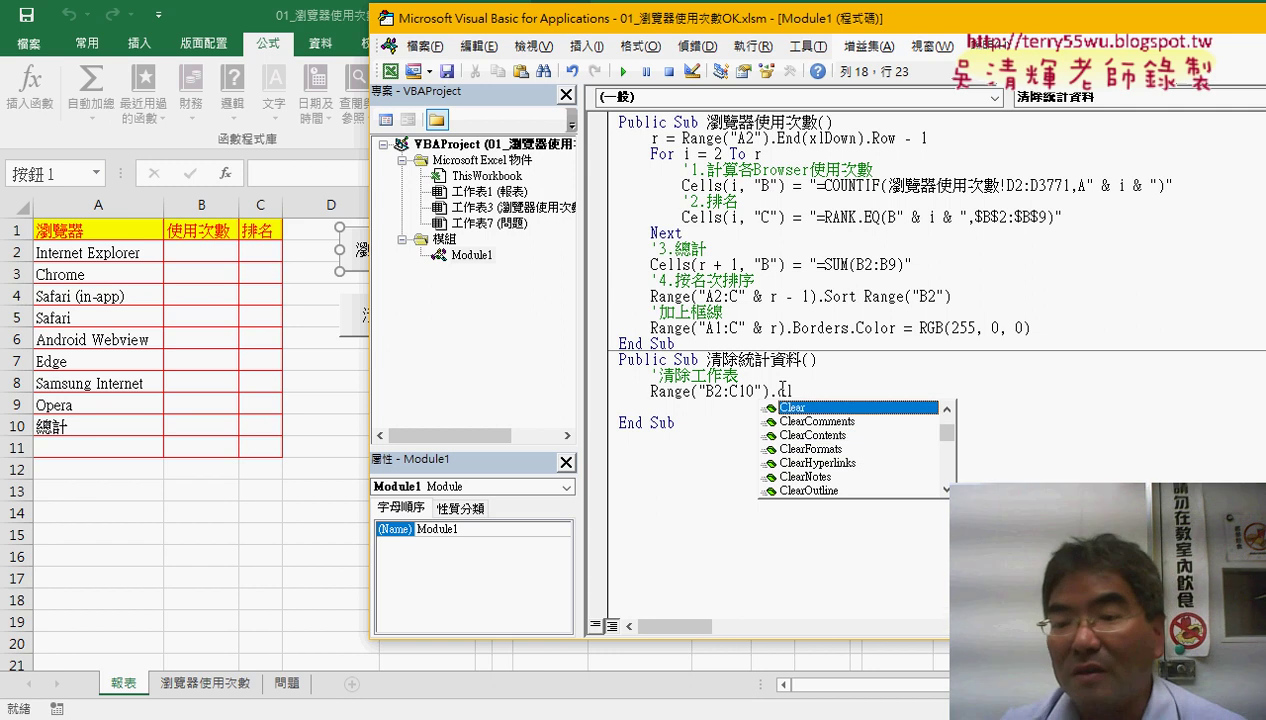
{"action": "key", "text": "Down"}
{"action": "key", "text": "Down"}
{"action": "key", "text": "Down"}
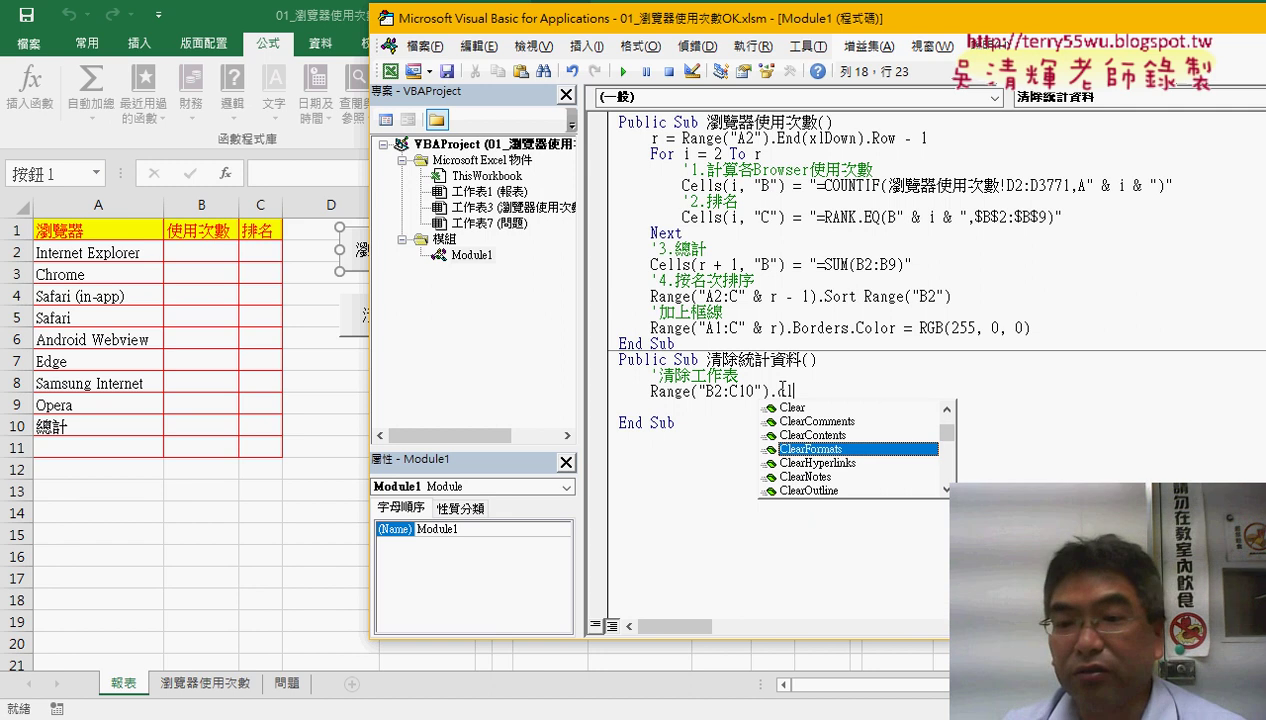
{"action": "key", "text": "Up"}
{"action": "key", "text": "Up"}
{"action": "key", "text": "Up"}
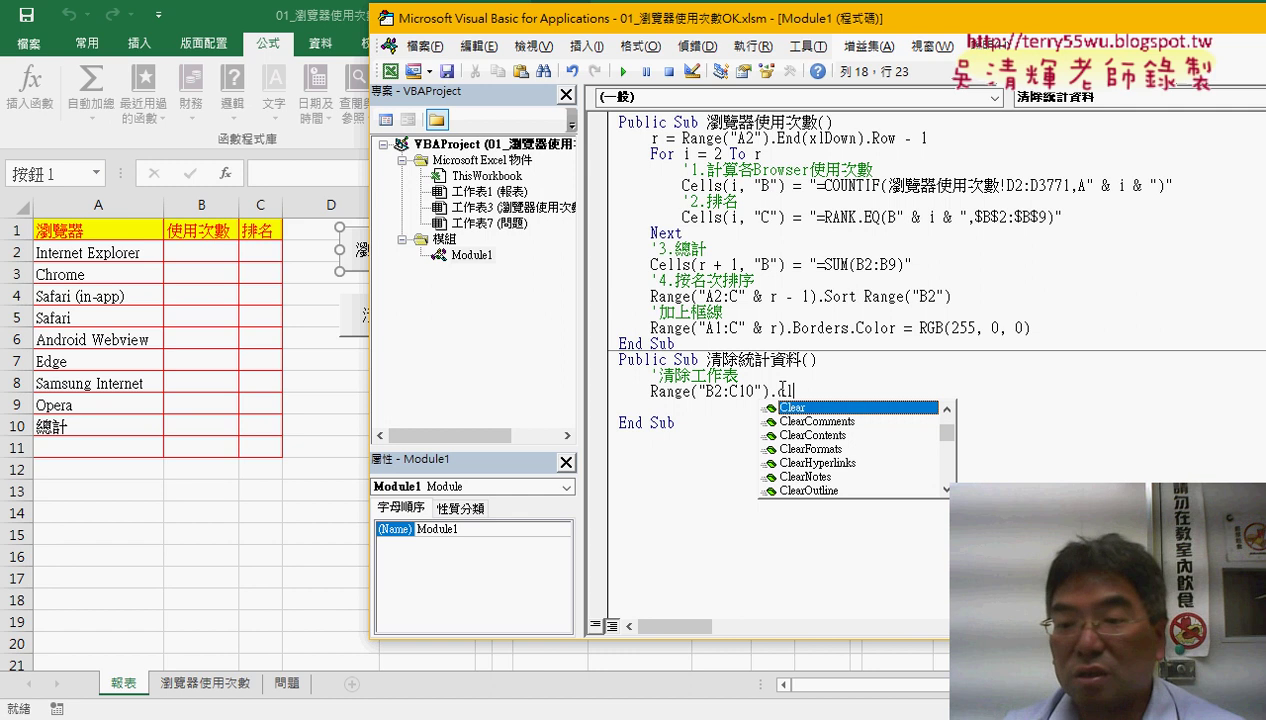
{"action": "key", "text": "Down"}
{"action": "key", "text": "Down"}
{"action": "key", "text": "space"}
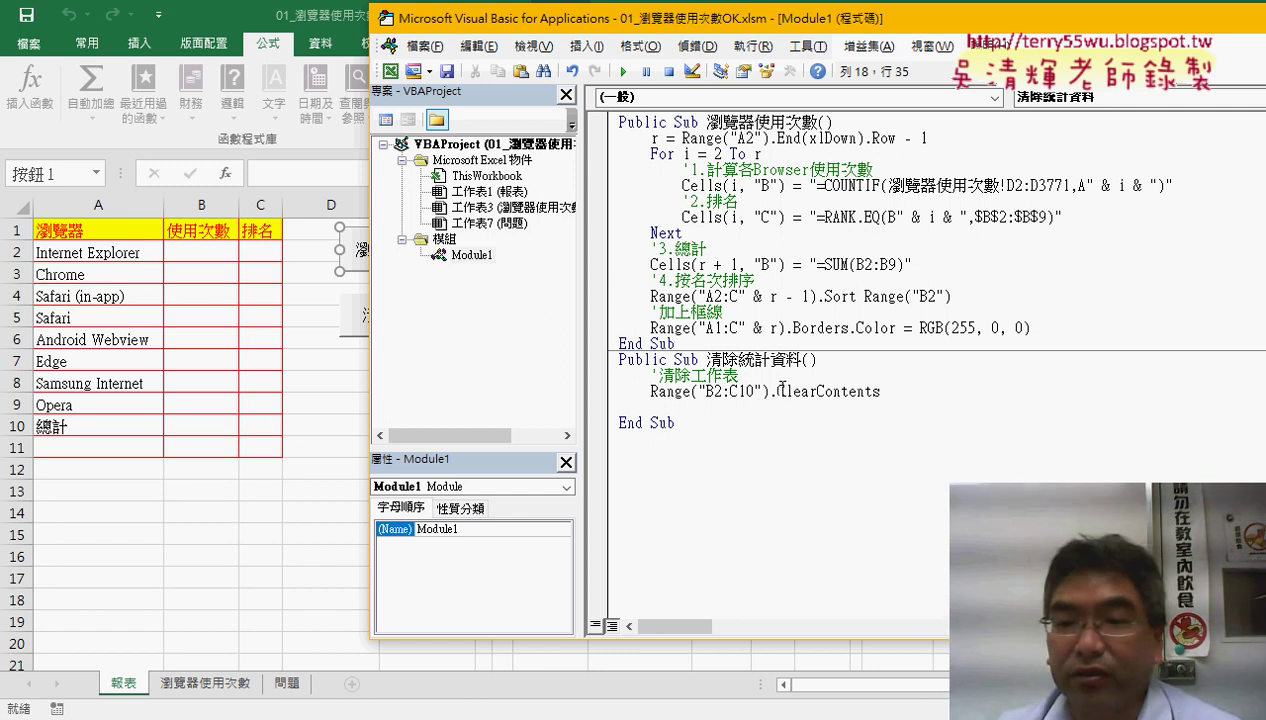
{"action": "left_click", "coordinate": [815, 450]}
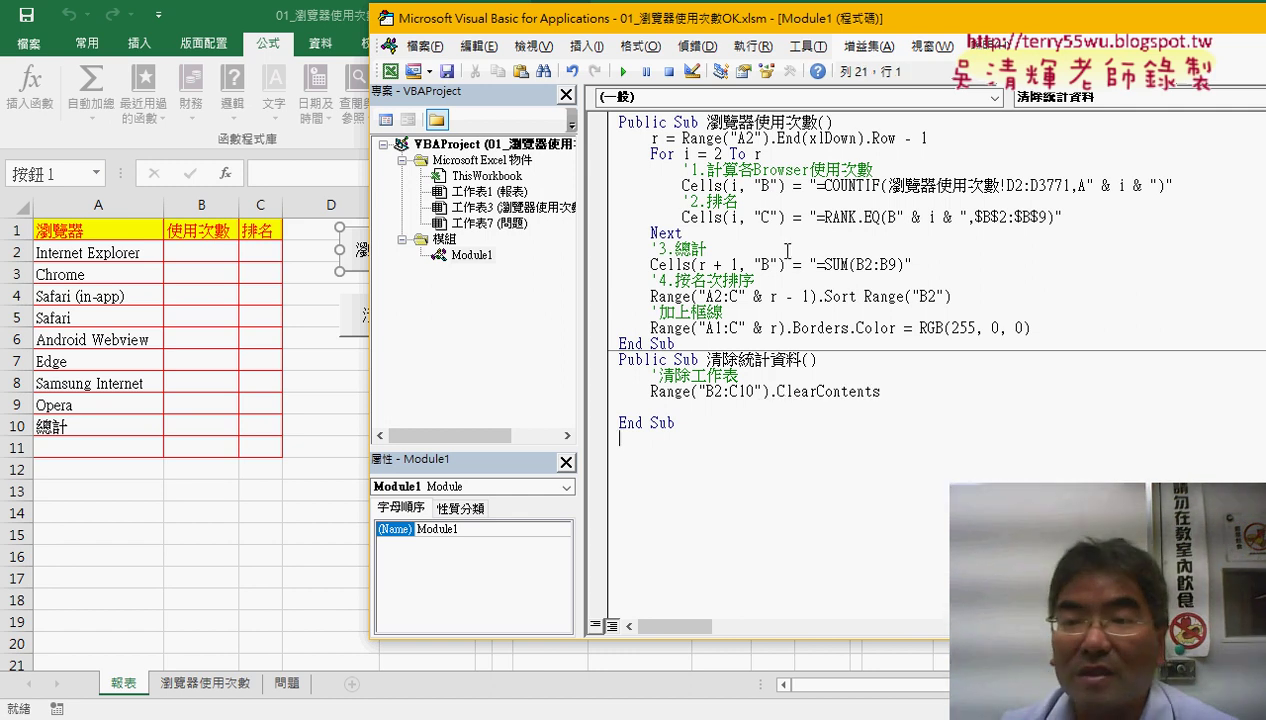
Run the 瀏覽器使用次數 macro with its For i = 2 To r loop to refill the report.
{"action": "left_click_drag", "start_coordinate": [668, 154], "coordinate": [770, 170]}
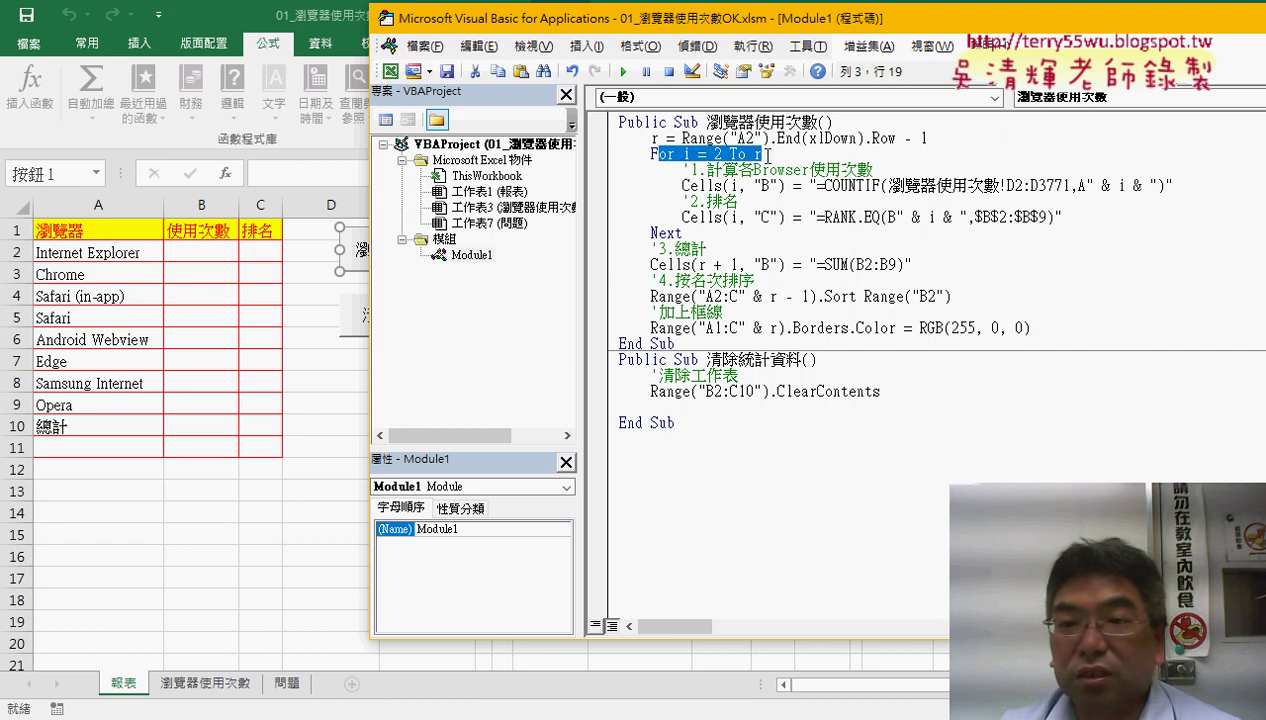
{"action": "left_click", "coordinate": [830, 182]}
{"action": "left_click", "coordinate": [722, 232]}
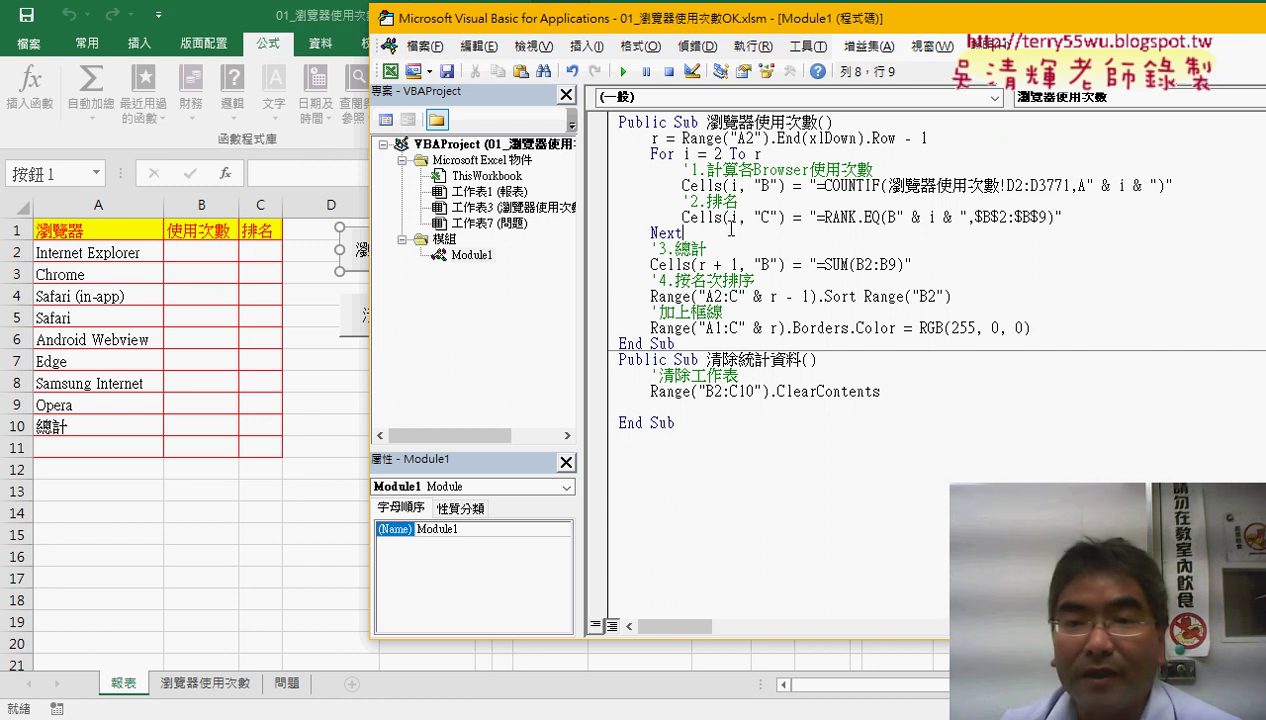
{"action": "left_click", "coordinate": [623, 72]}
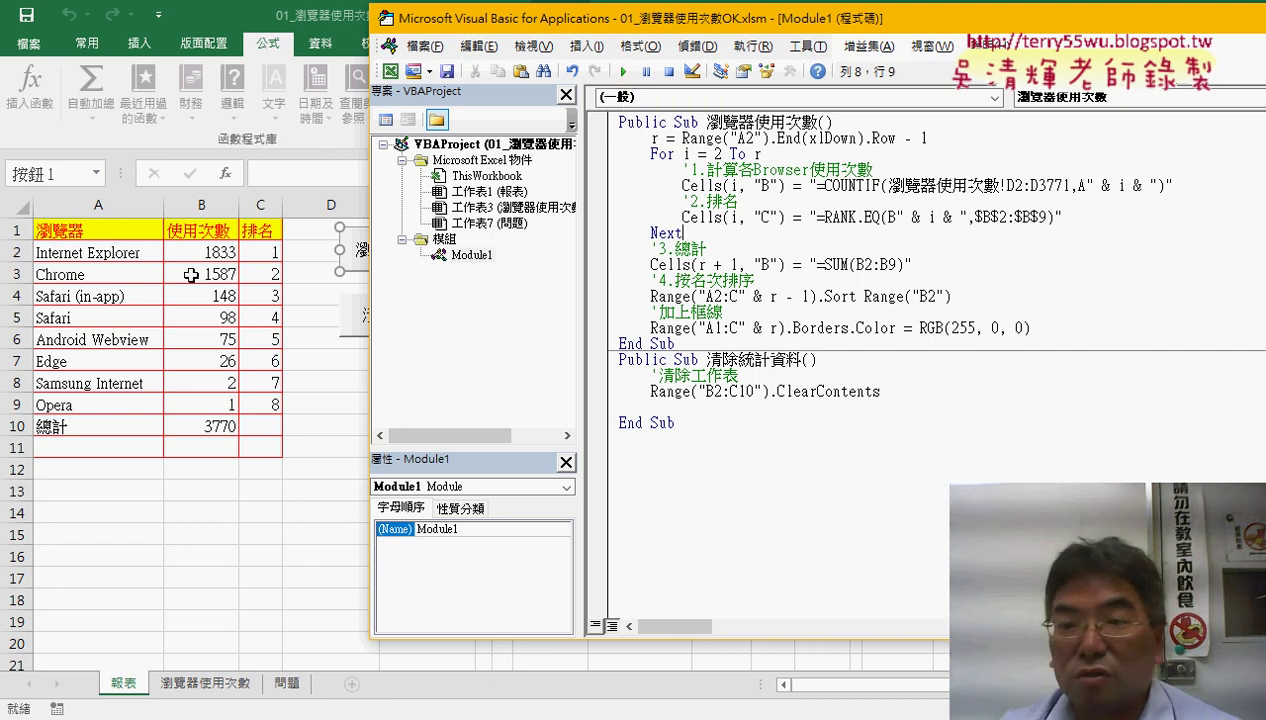
Inspect and copy B2's COUNTIF formula in Excel, then go back to the macro code.
{"action": "left_click", "coordinate": [218, 253]}
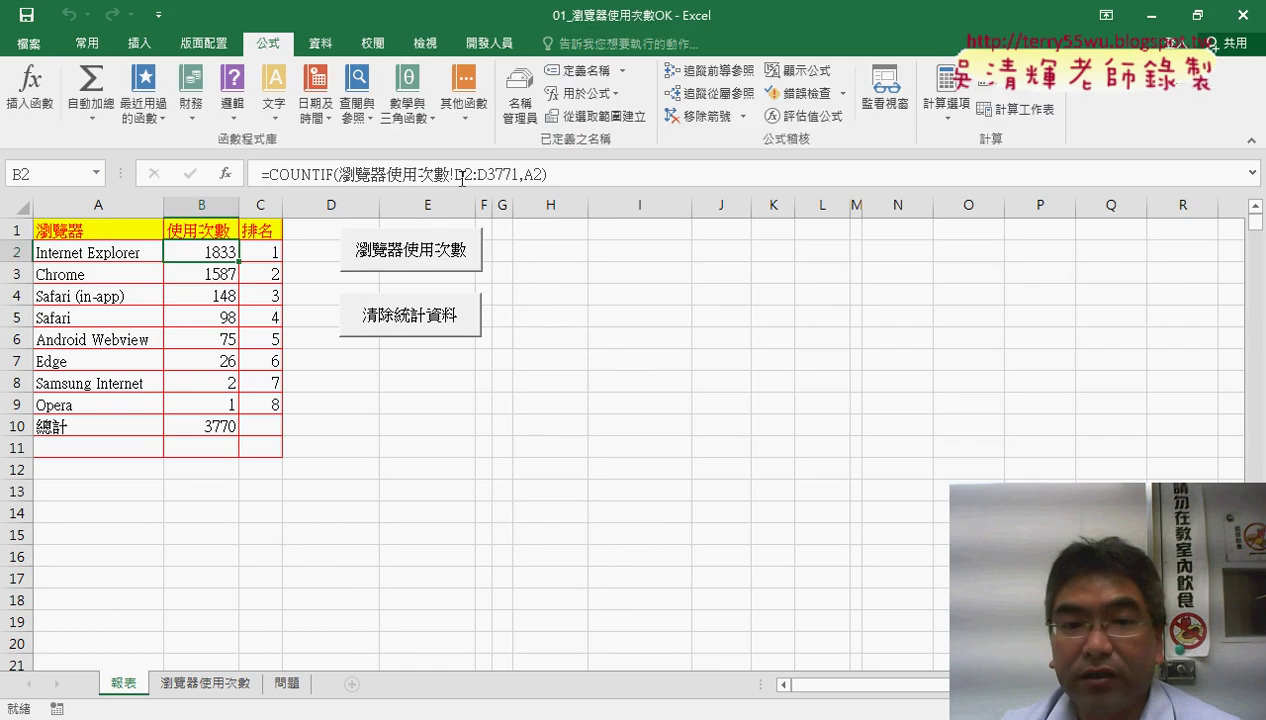
{"action": "left_click_drag", "start_coordinate": [552, 174], "coordinate": [260, 175]}
{"action": "right_click", "coordinate": [321, 176]}
{"action": "left_click", "coordinate": [365, 218]}
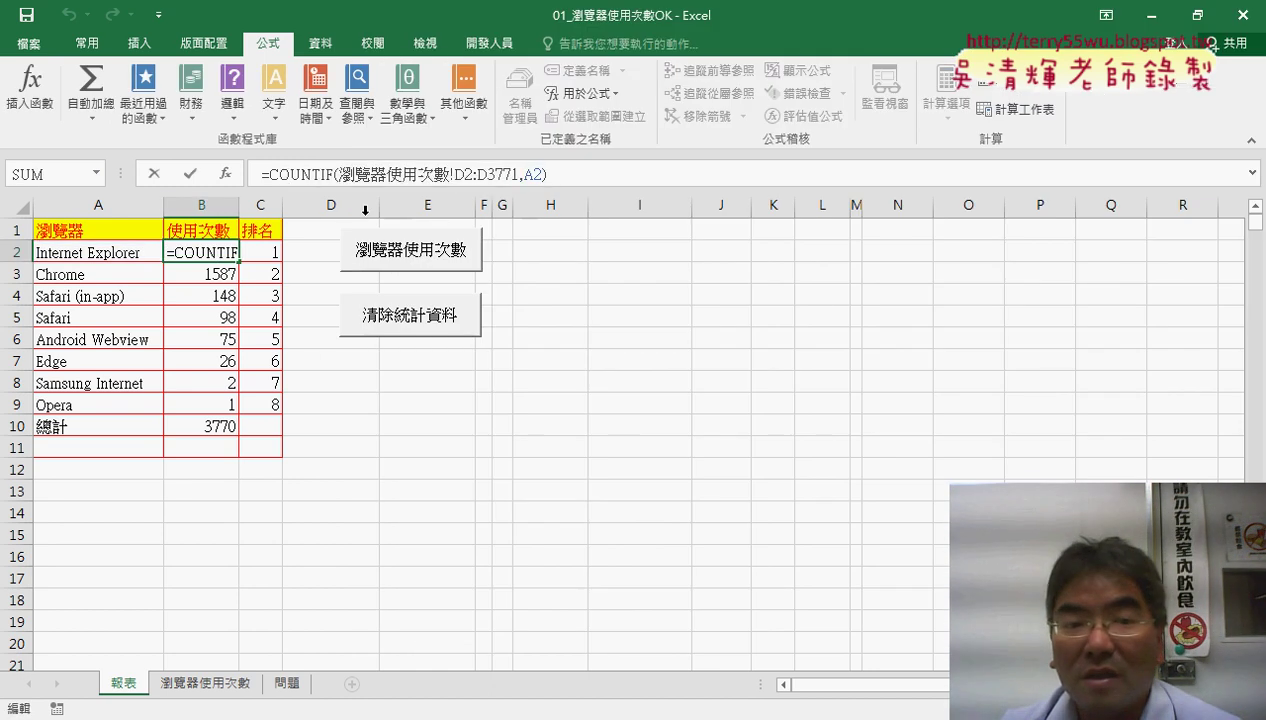
{"action": "left_click", "coordinate": [153, 173]}
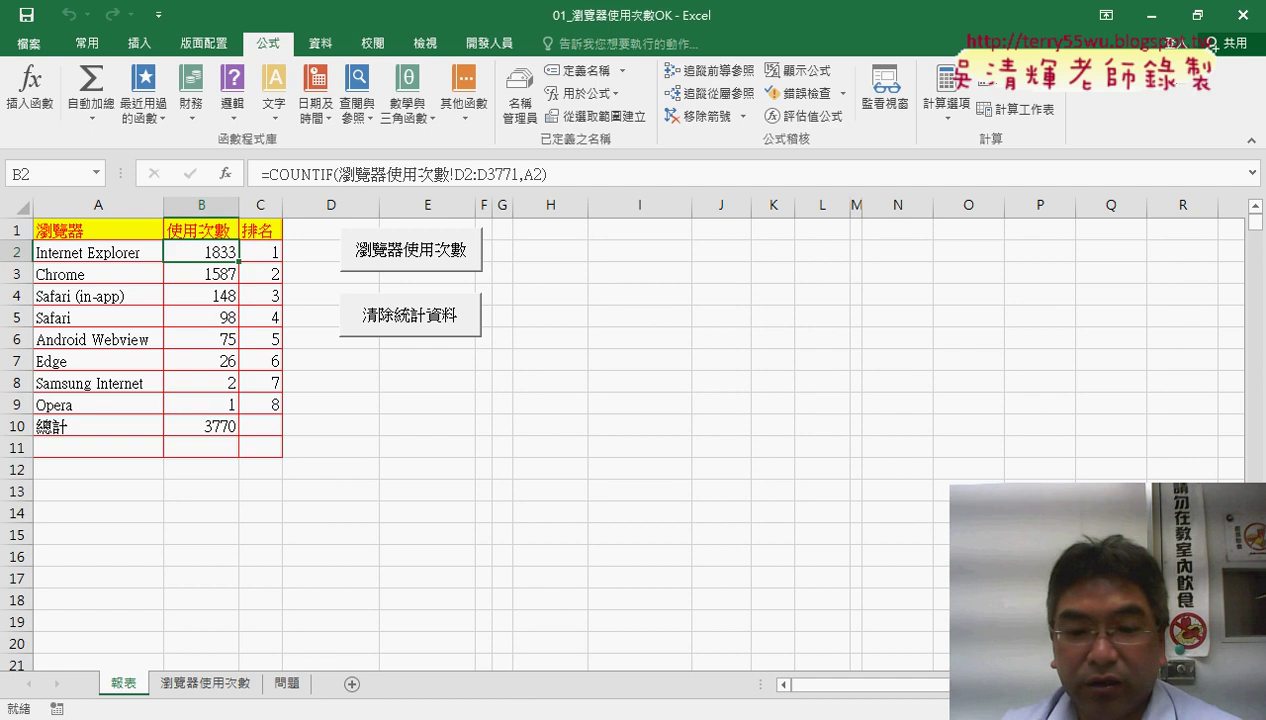
{"action": "left_click", "coordinate": [649, 589]}
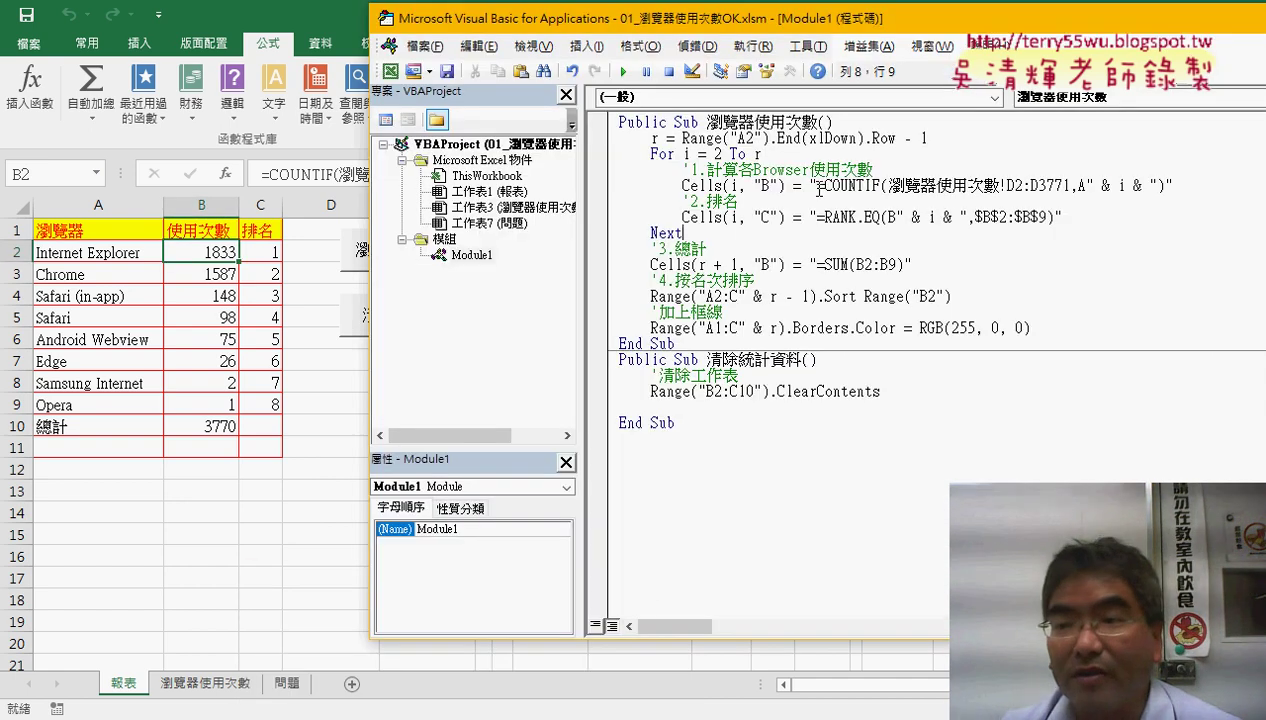
{"action": "left_click_drag", "start_coordinate": [818, 186], "coordinate": [1165, 186]}
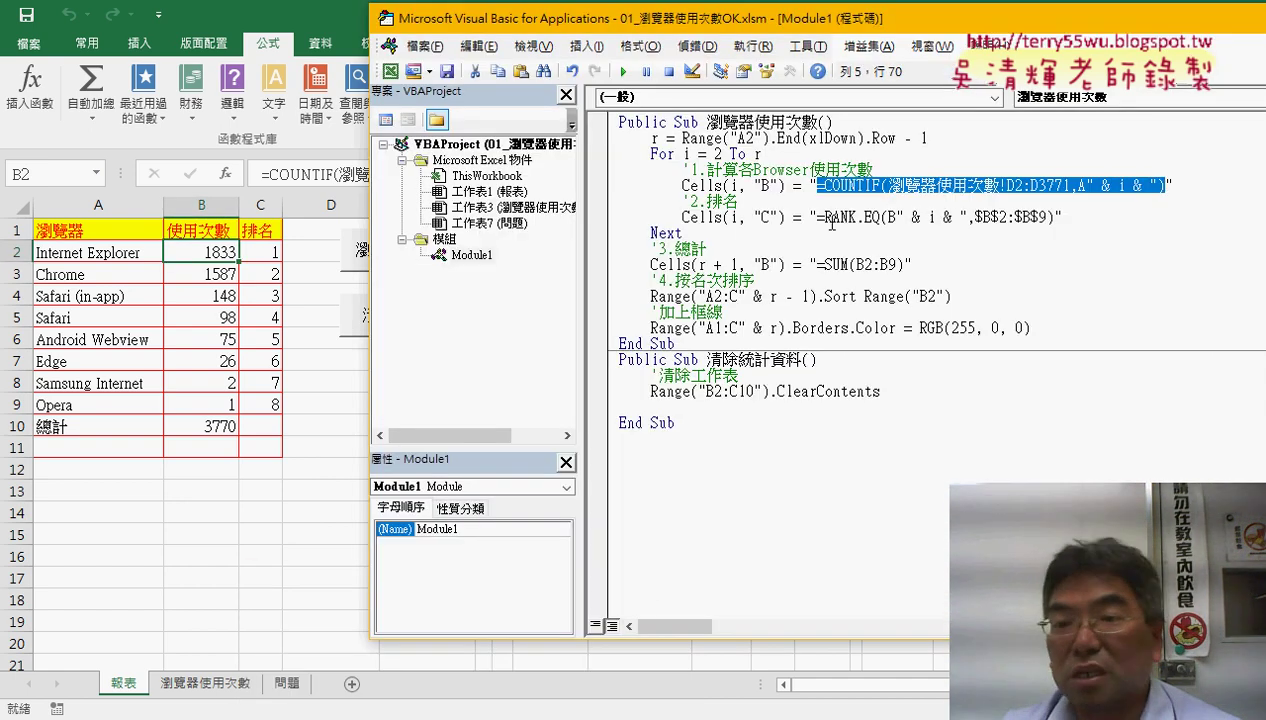
{"action": "left_click_drag", "start_coordinate": [818, 217], "coordinate": [1048, 217]}
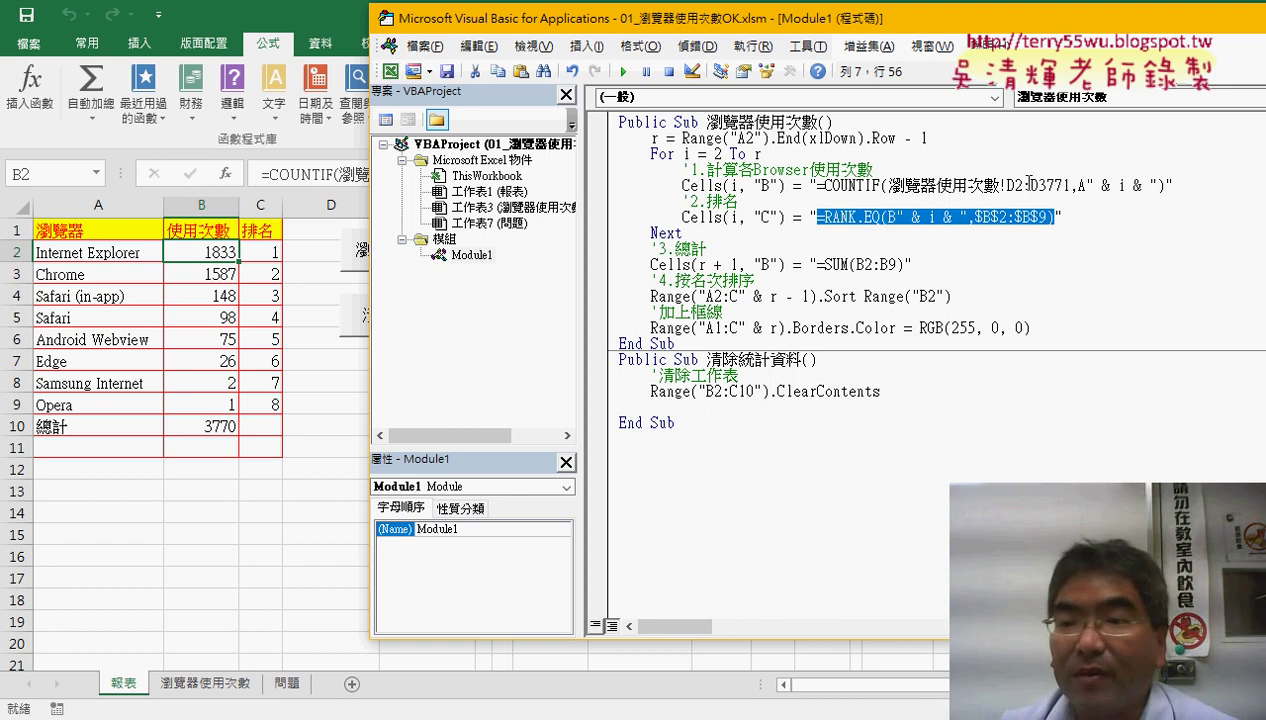
{"action": "left_click_drag", "start_coordinate": [888, 186], "coordinate": [1158, 186]}
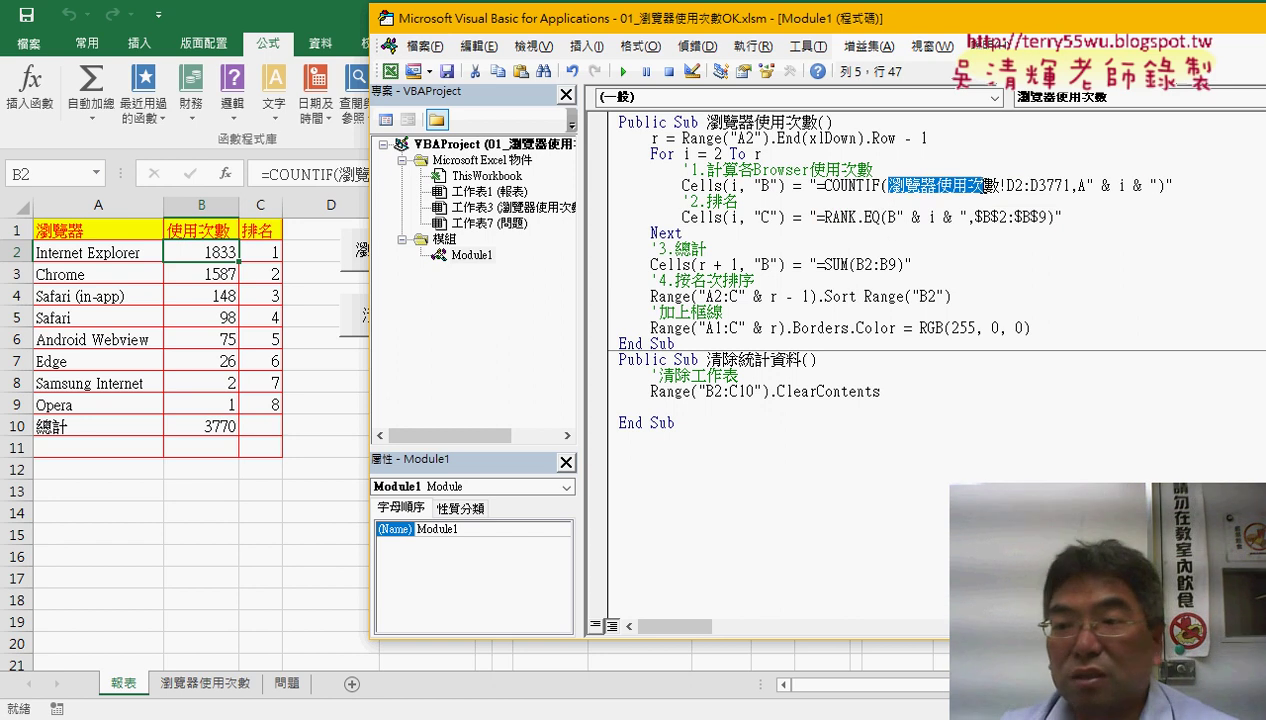
{"action": "right_click", "coordinate": [1158, 190]}
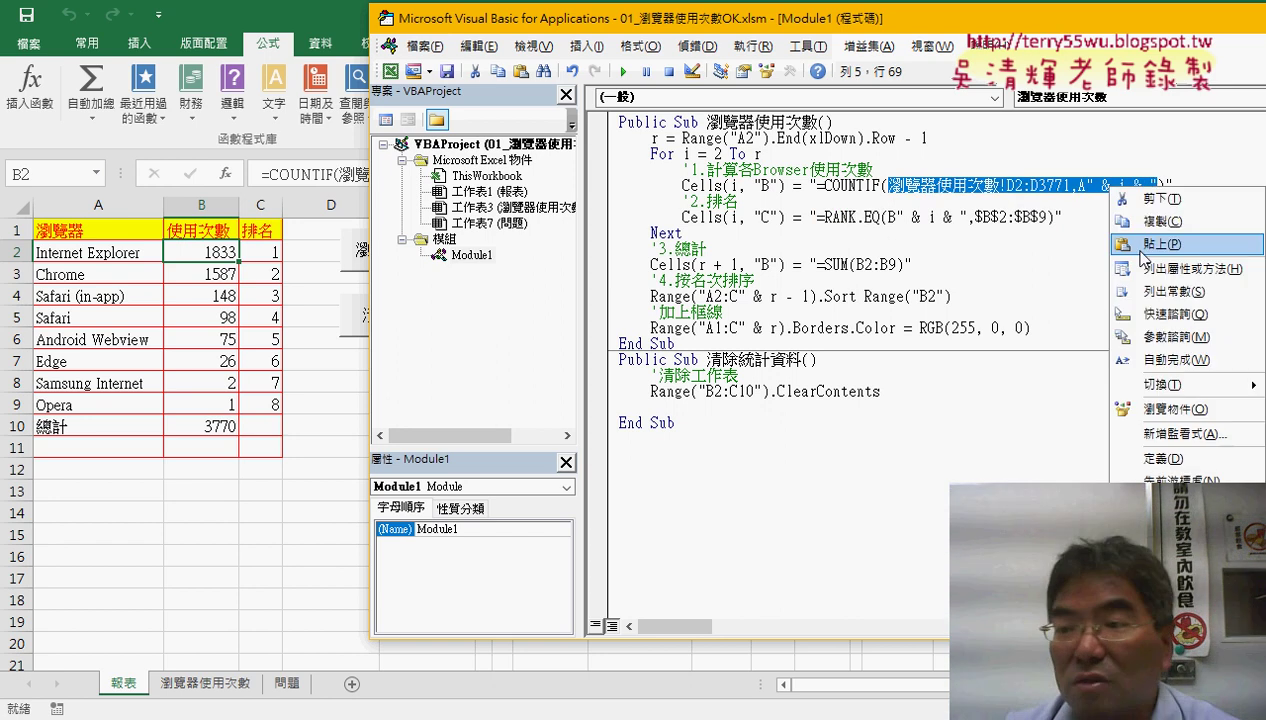
{"action": "left_click", "coordinate": [1135, 250]}
{"action": "left_click_drag", "start_coordinate": [1164, 186], "coordinate": [1156, 186]}
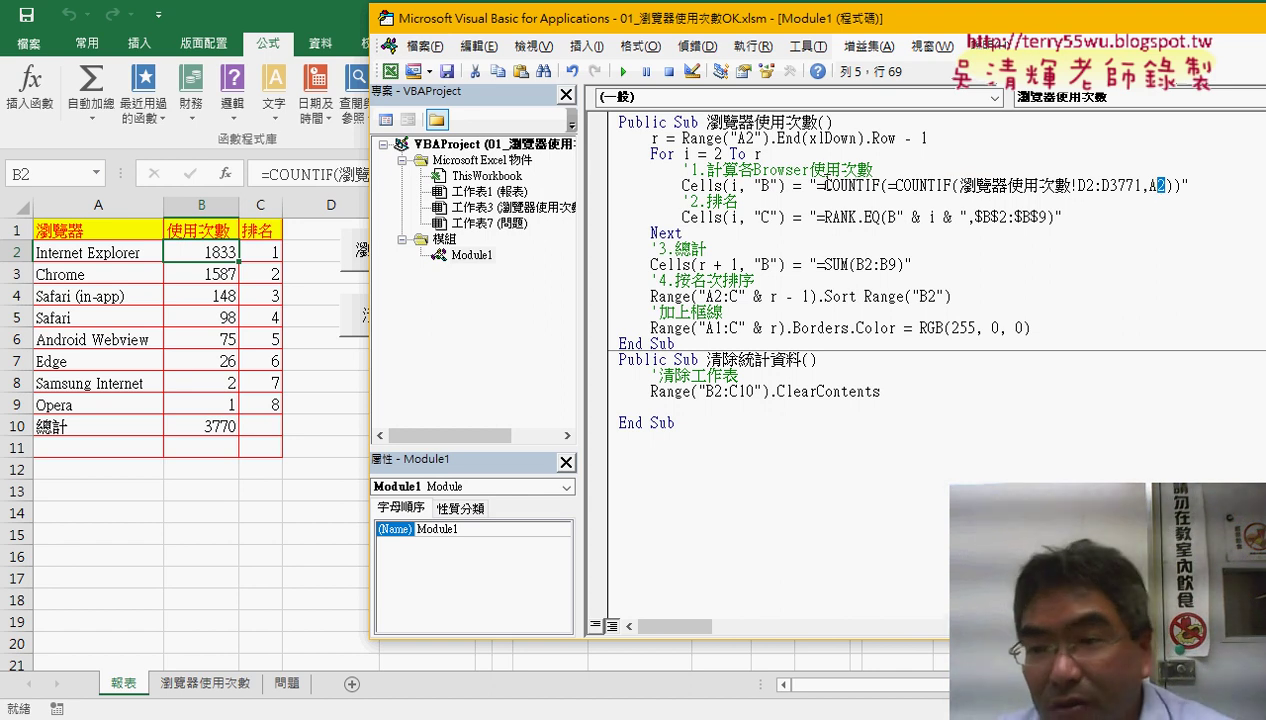
{"action": "left_click_drag", "start_coordinate": [818, 186], "coordinate": [1180, 186]}
{"action": "right_click", "coordinate": [1117, 190]}
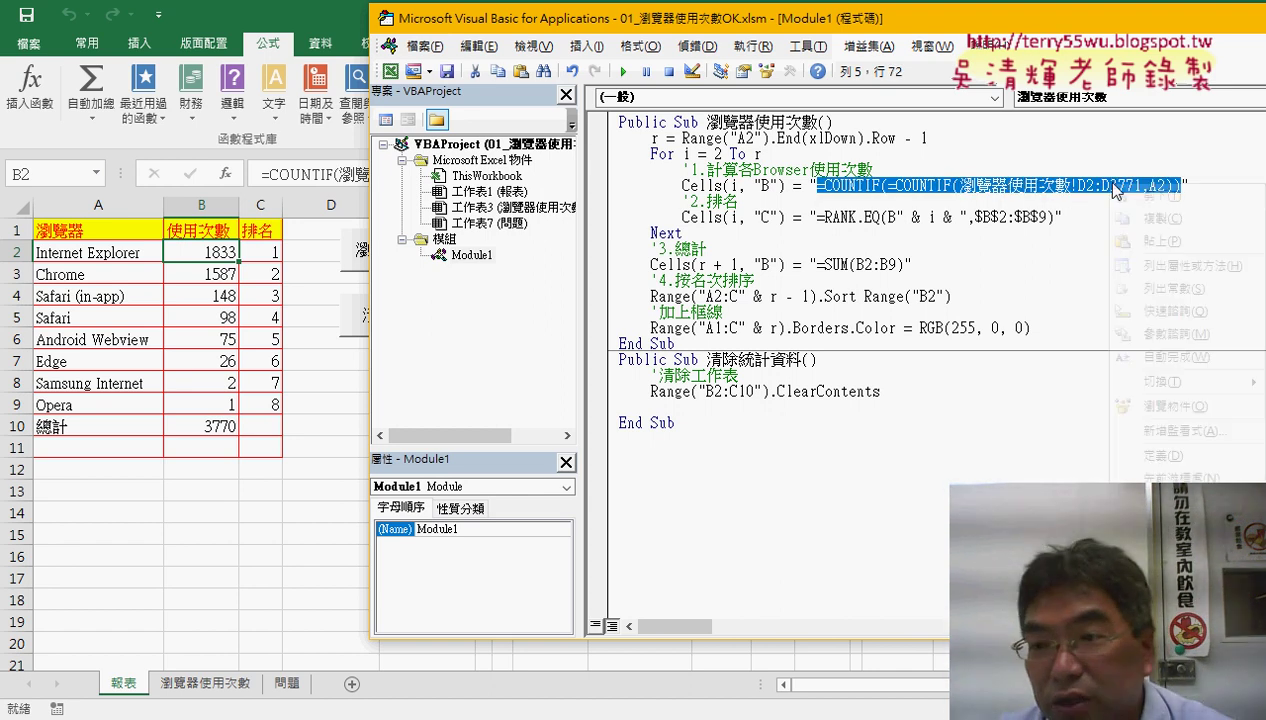
{"action": "left_click", "coordinate": [1150, 241]}
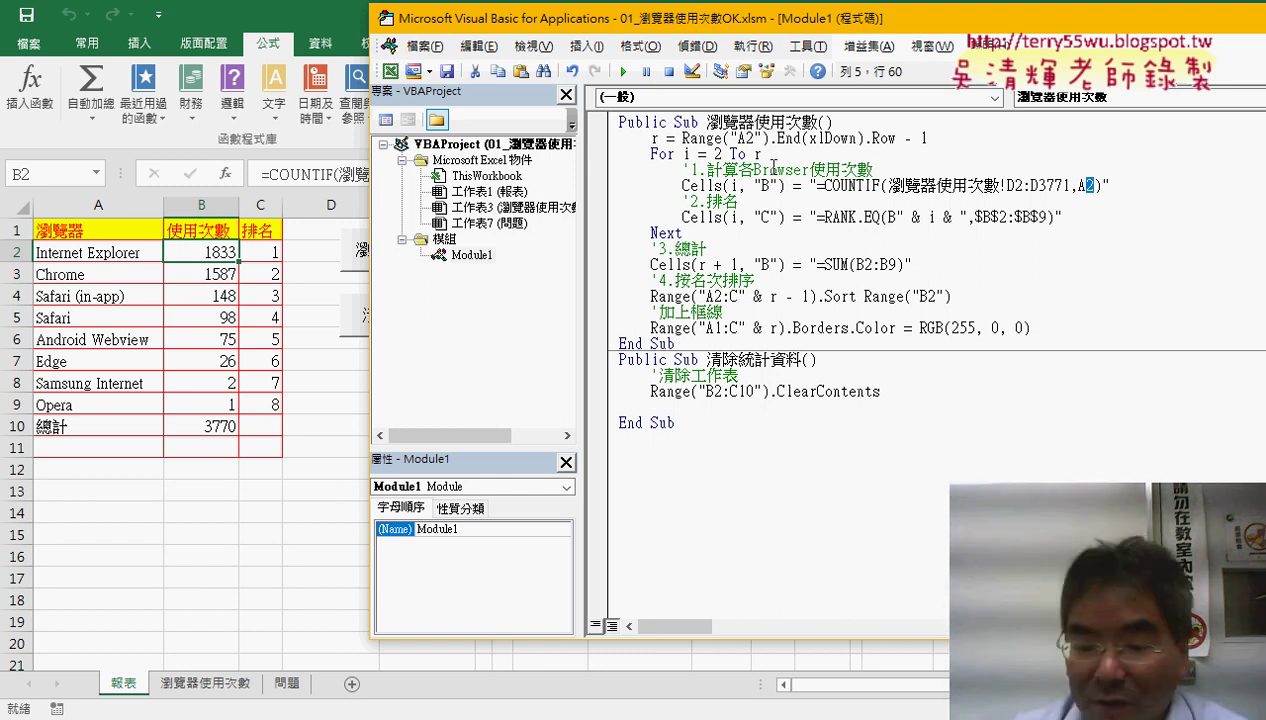
{"action": "type", "text": "\"\""}
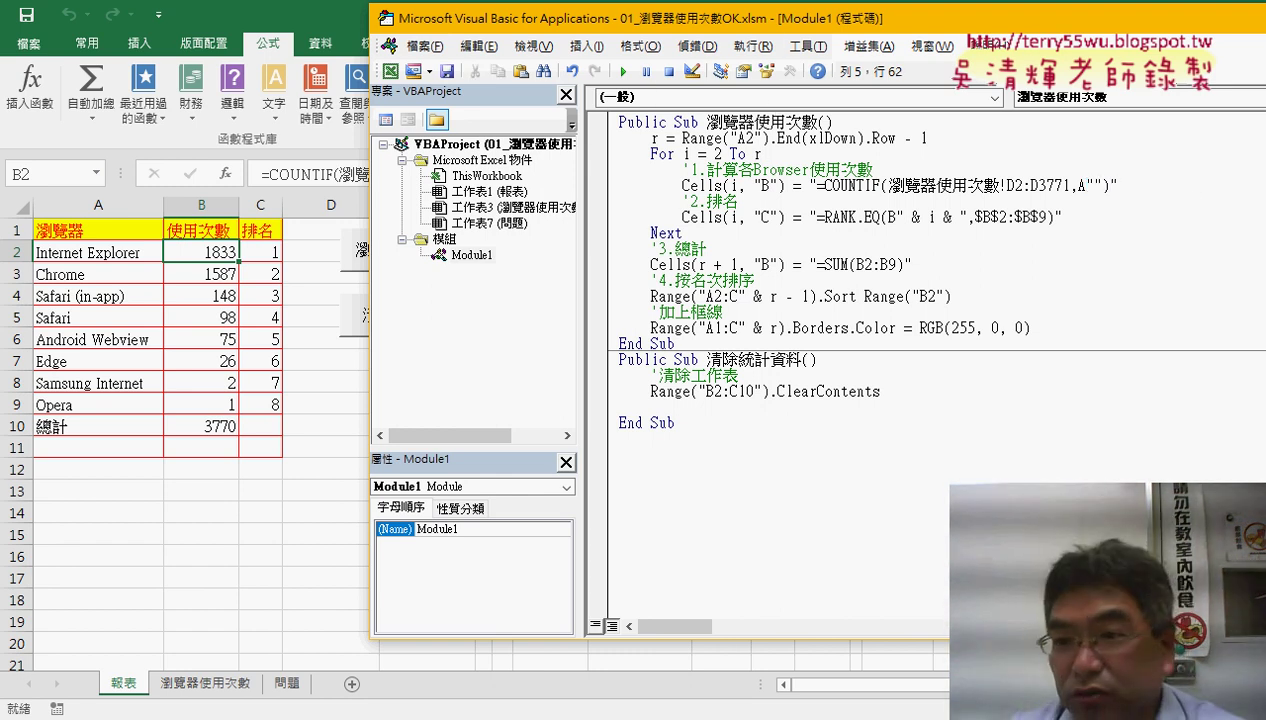
{"action": "left_click", "coordinate": [1092, 186]}
{"action": "type", "text": "&"}
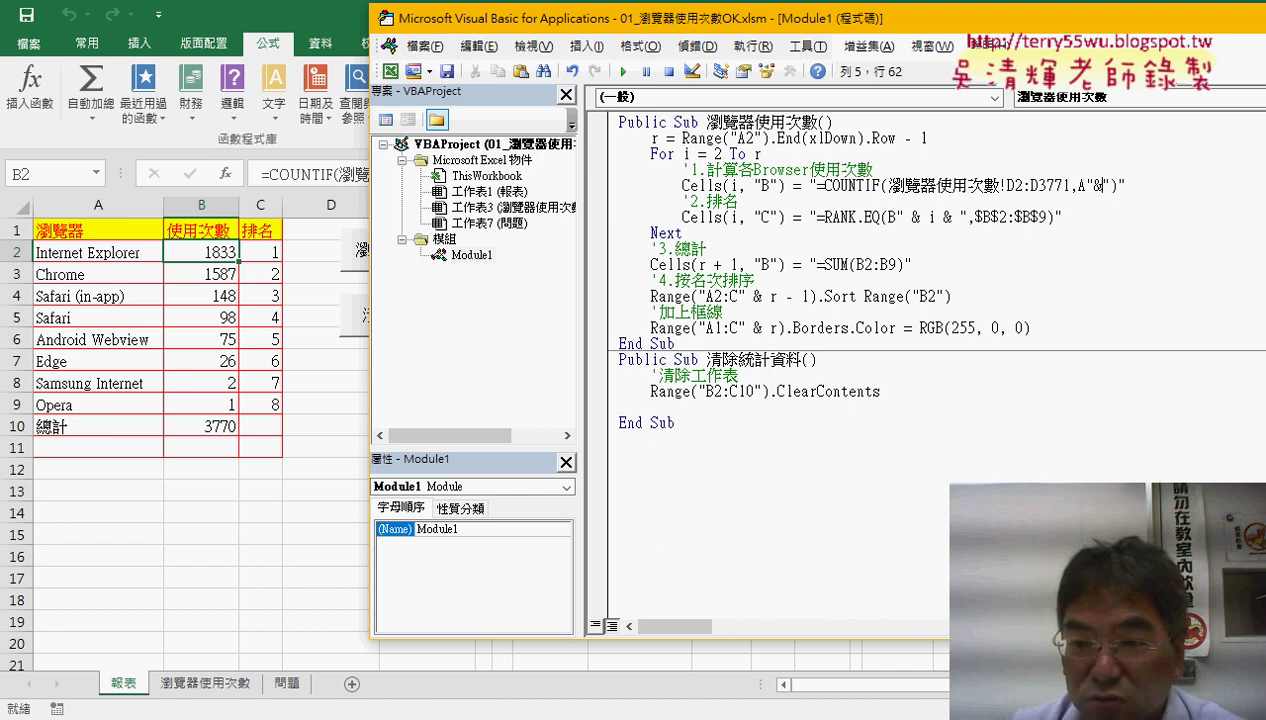
{"action": "type", "text": "&i&"}
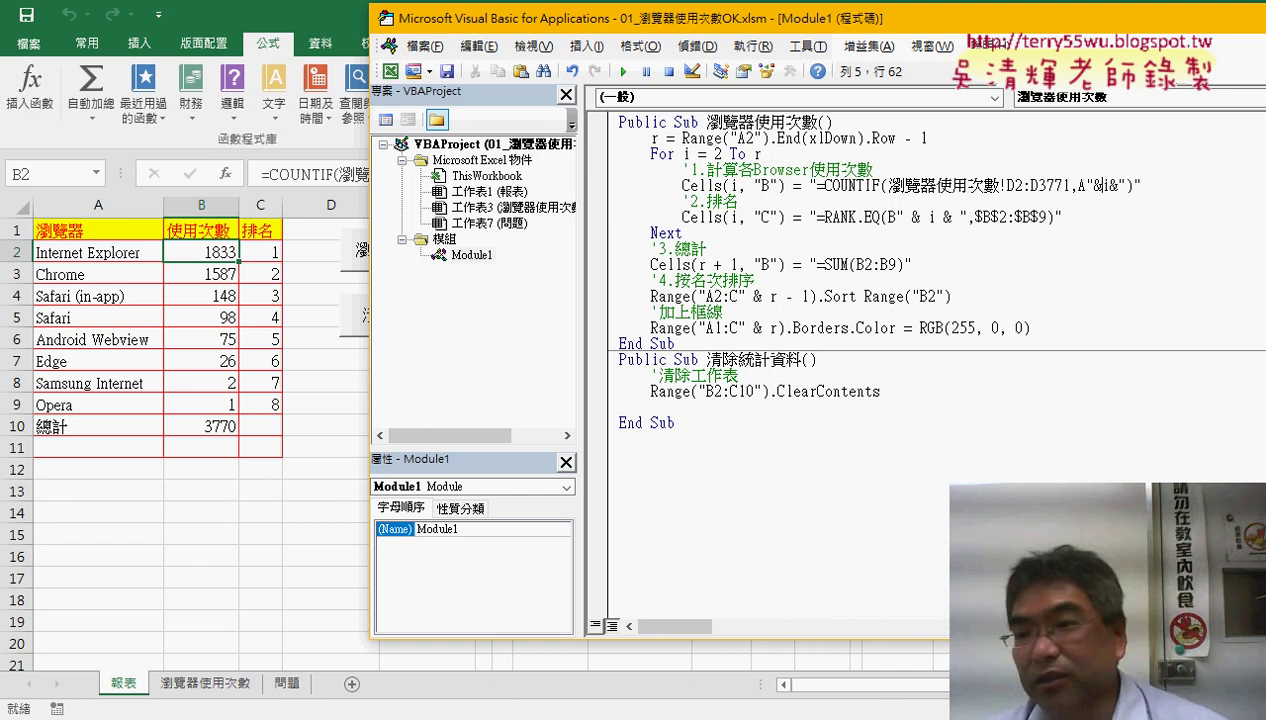
{"action": "key", "text": "Left"}
{"action": "key", "text": "space"}
{"action": "key", "text": "Right"}
{"action": "key", "text": "space"}
{"action": "key", "text": "Right"}
{"action": "key", "text": "space"}
{"action": "key", "text": "Right"}
{"action": "key", "text": "space"}
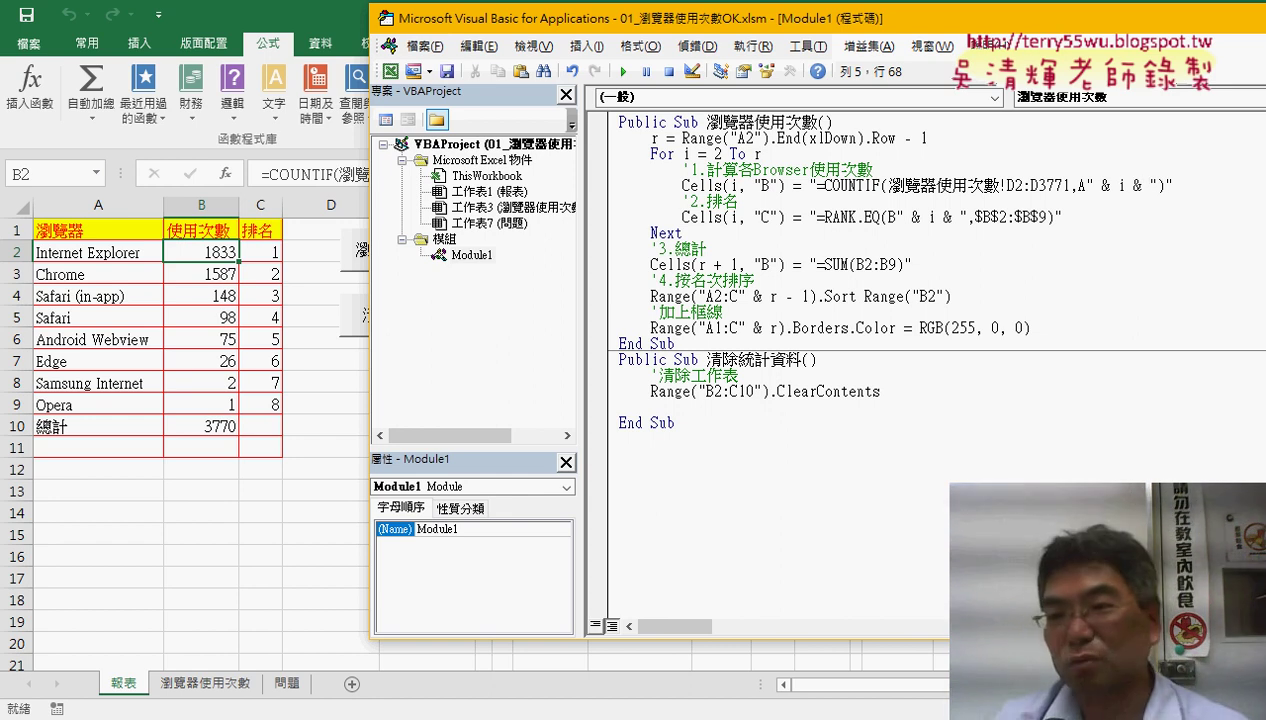
{"action": "key", "text": "shift+Left"}
{"action": "key", "text": "shift+Left"}
{"action": "key", "text": "shift+Left"}
{"action": "key", "text": "shift+Left"}
{"action": "key", "text": "shift+Left"}
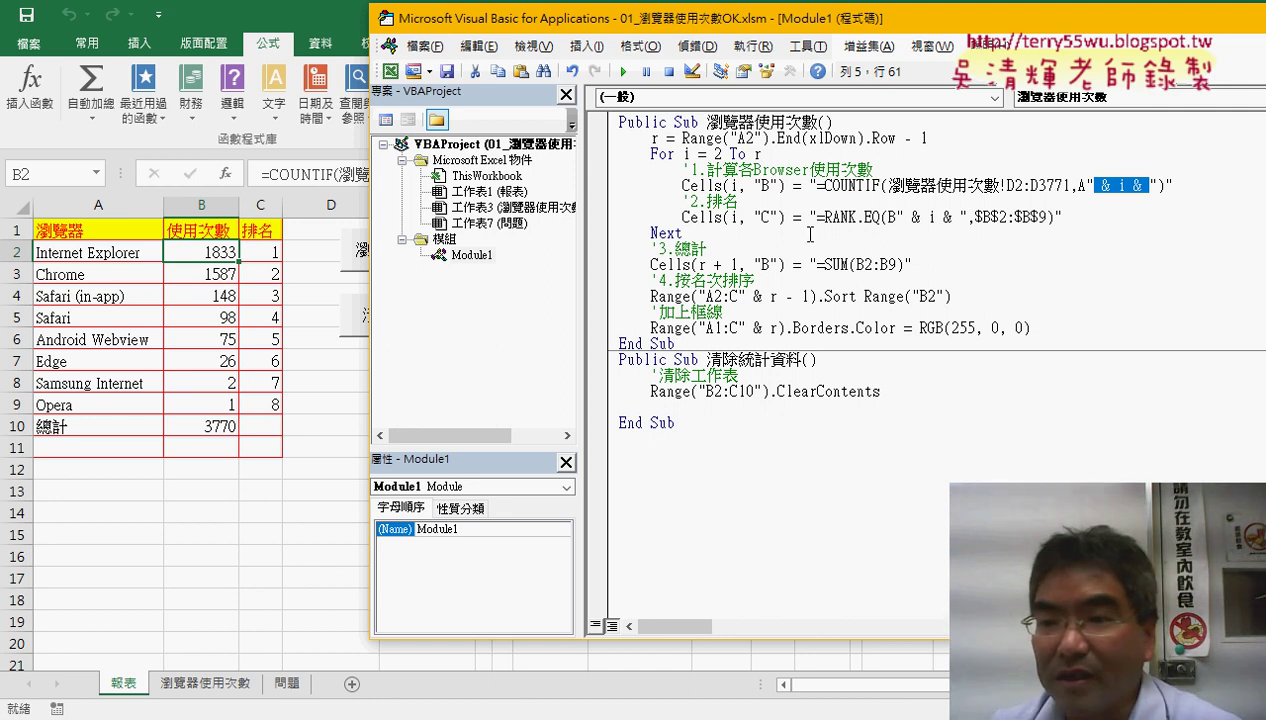
{"action": "left_click_drag", "start_coordinate": [897, 216], "coordinate": [968, 216]}
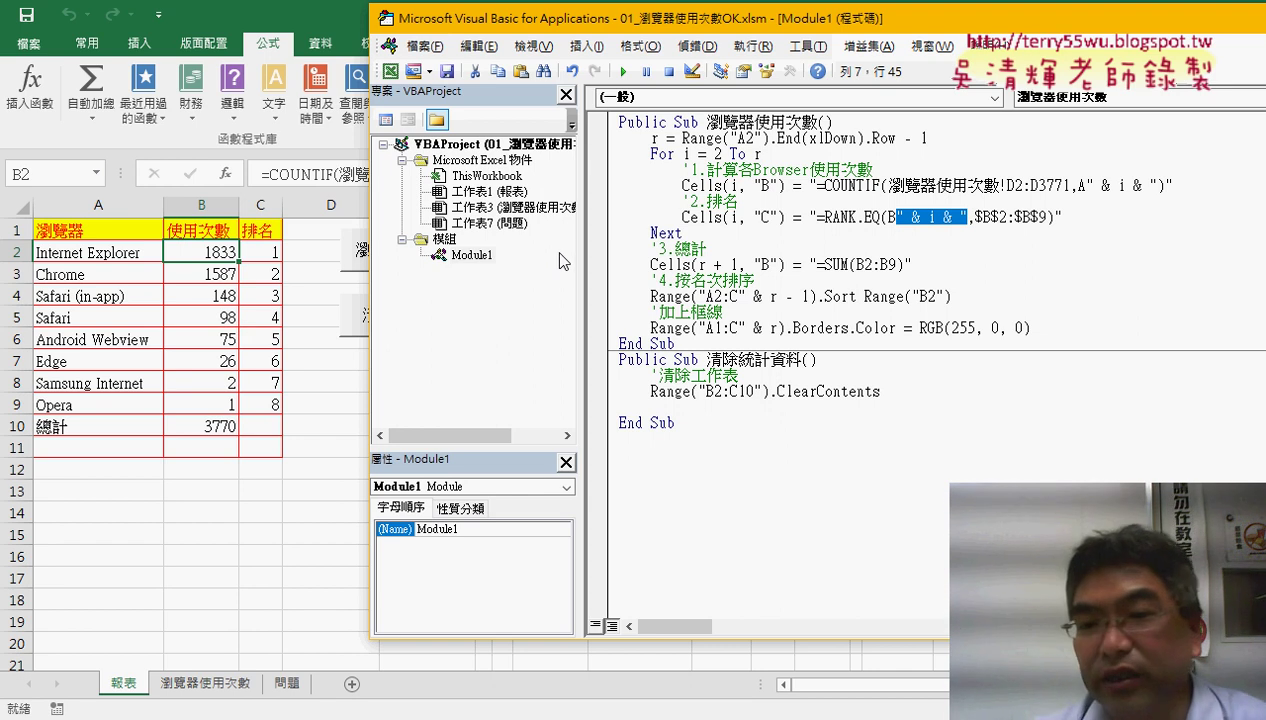
{"action": "left_click", "coordinate": [697, 297]}
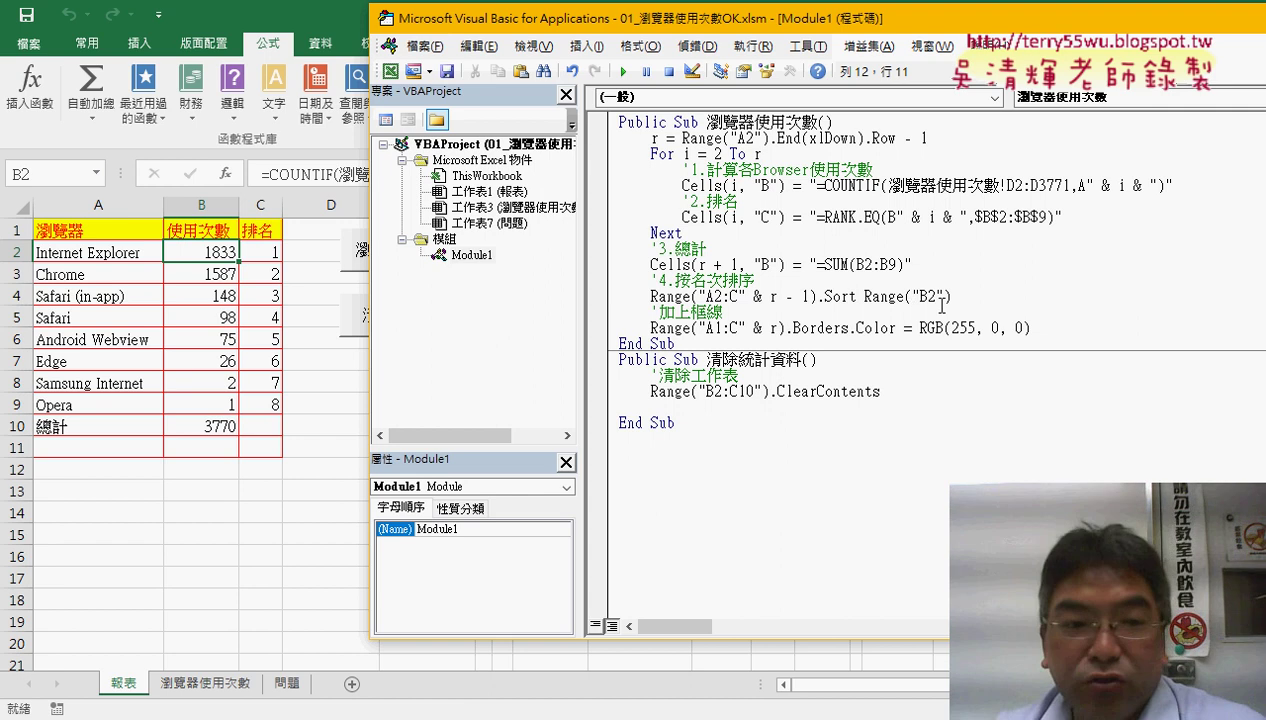
{"action": "key", "text": "alt+F11"}
{"action": "left_click", "coordinate": [101, 232]}
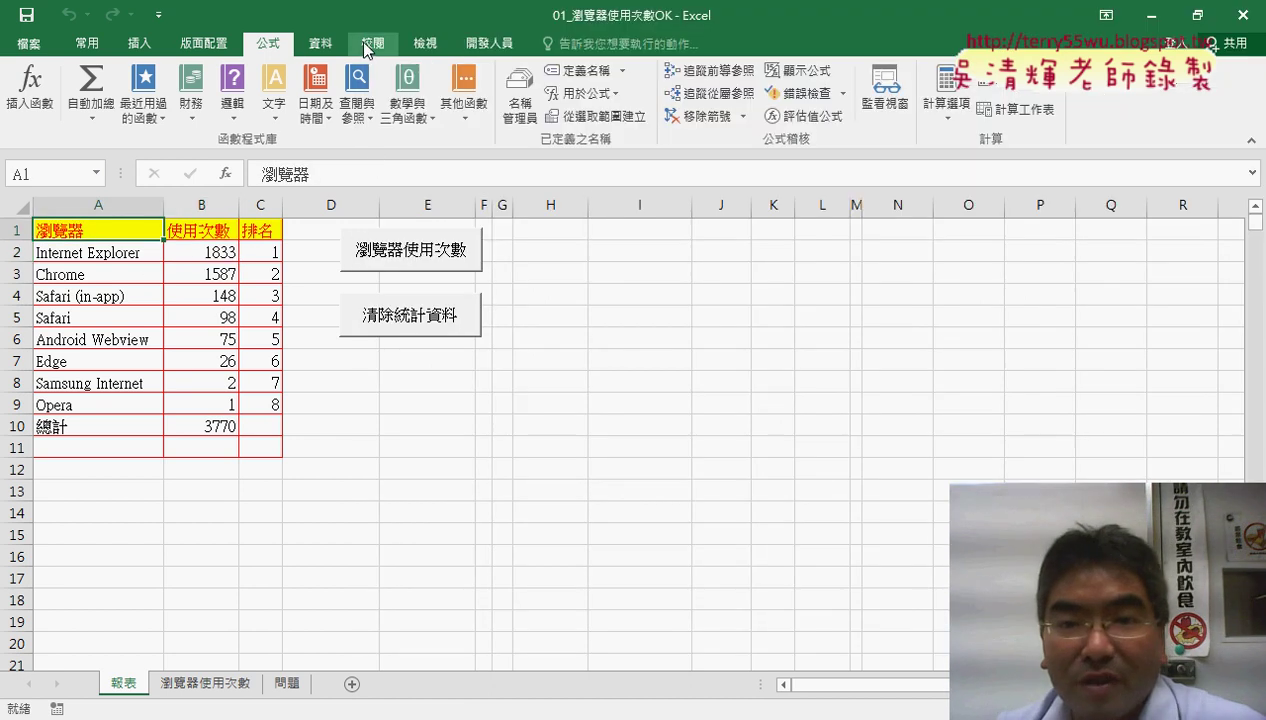
{"action": "left_click", "coordinate": [320, 43]}
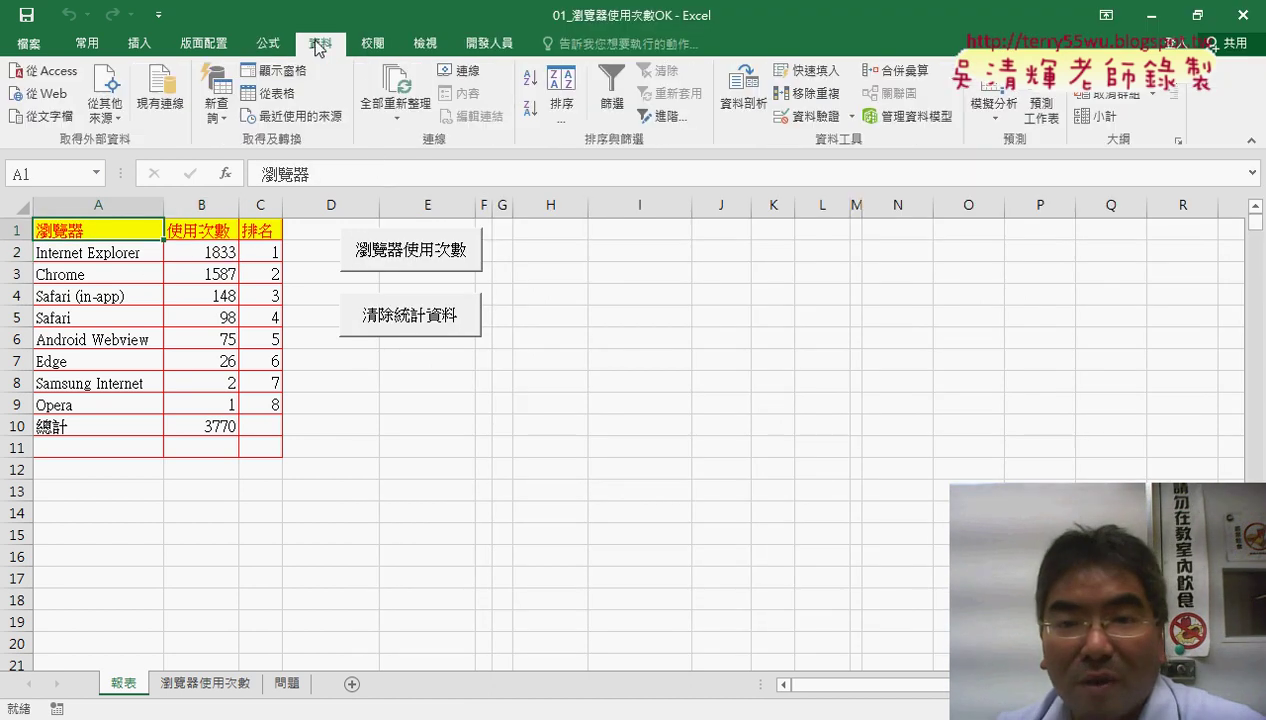
{"action": "left_click", "coordinate": [530, 78]}
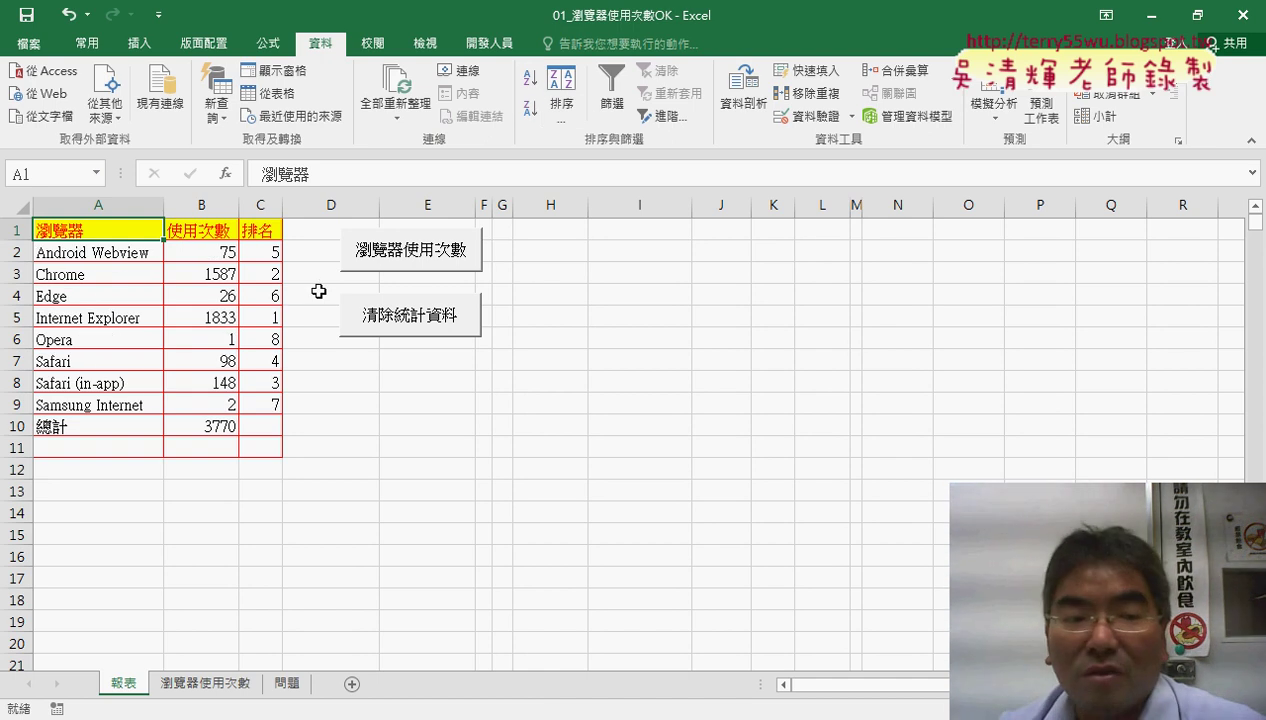
{"action": "left_click_drag", "start_coordinate": [102, 250], "coordinate": [91, 398]}
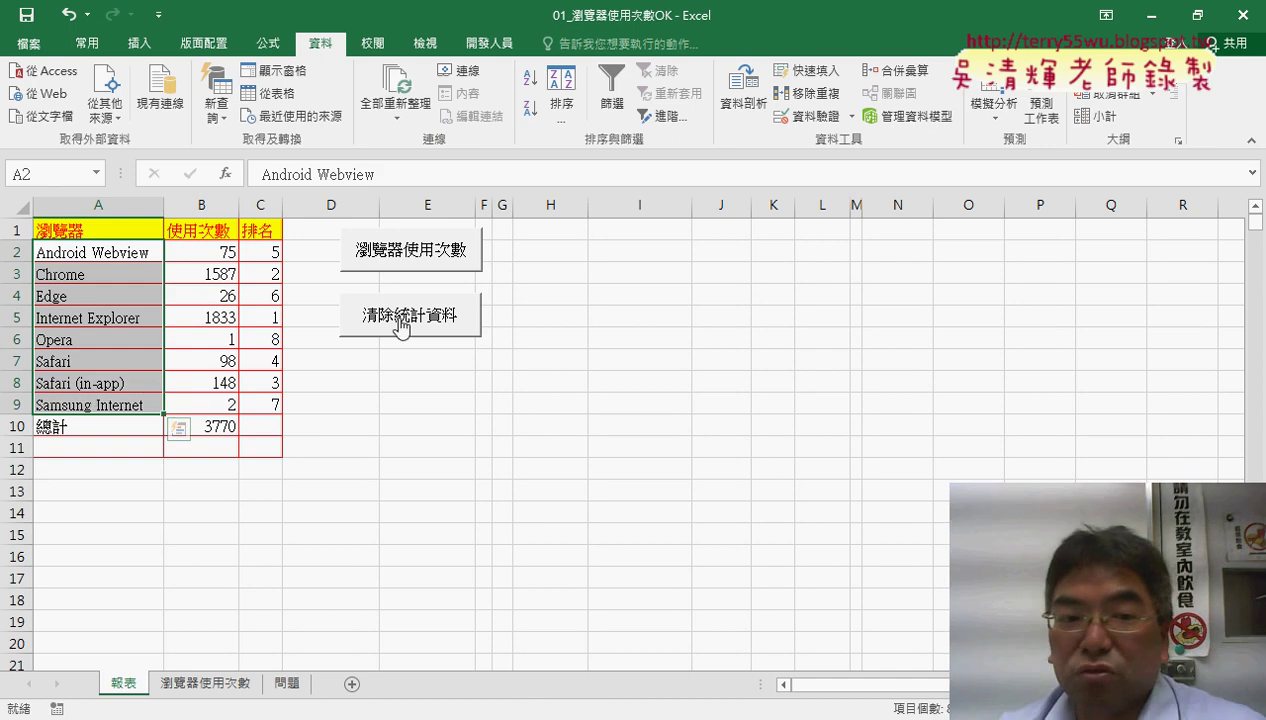
{"action": "left_click_drag", "start_coordinate": [218, 250], "coordinate": [205, 404]}
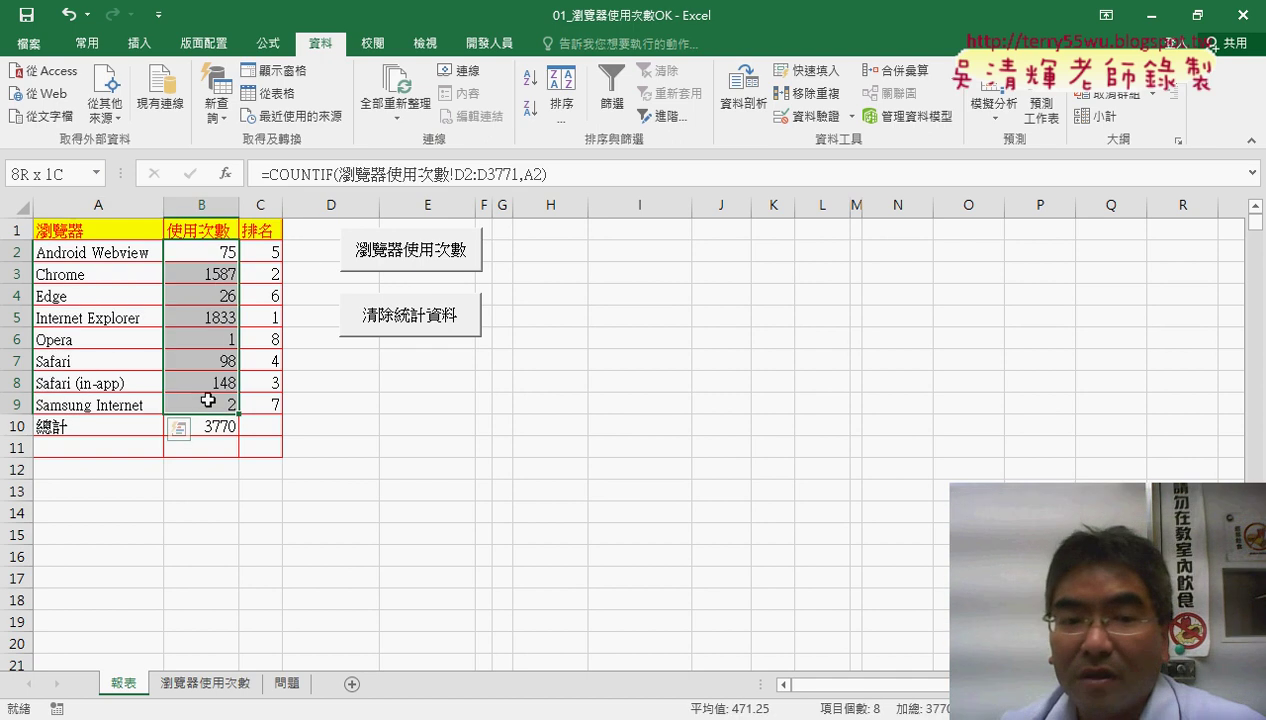
{"action": "left_click_drag", "start_coordinate": [262, 260], "coordinate": [268, 402]}
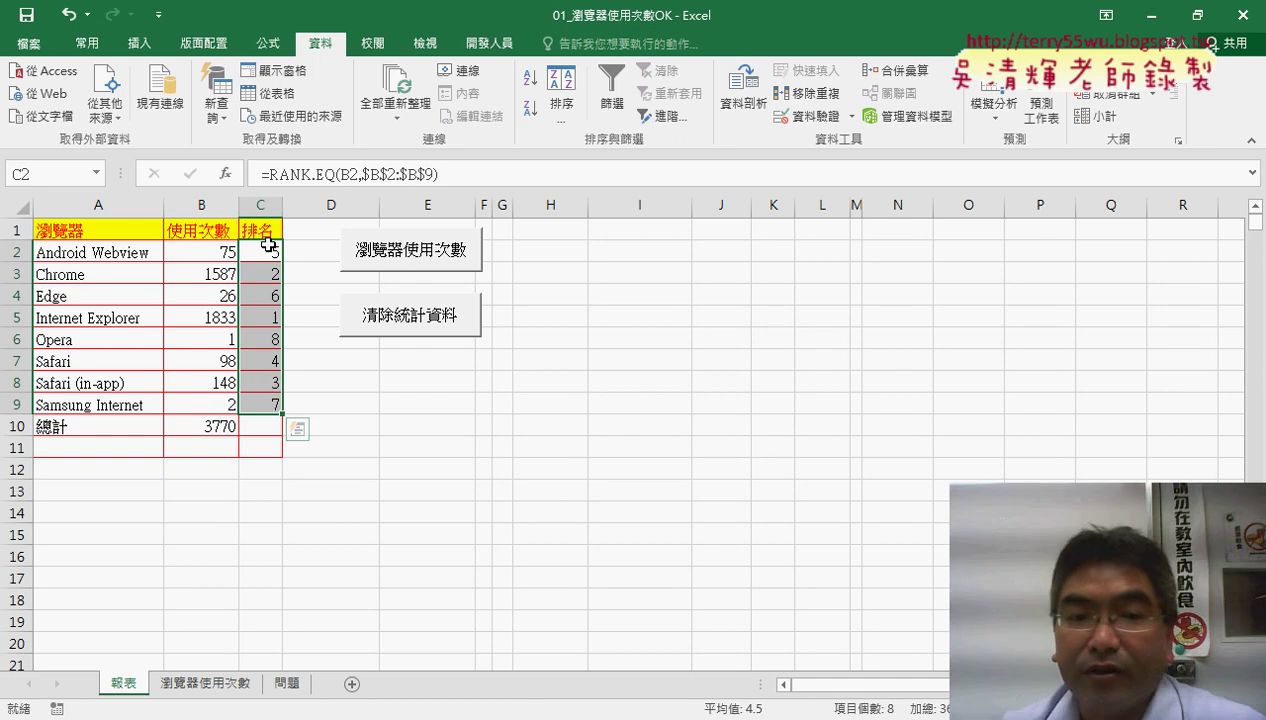
Open the counting macro's code and remove .Sort Range("B2") from the sort line.
{"action": "right_click", "coordinate": [445, 256]}
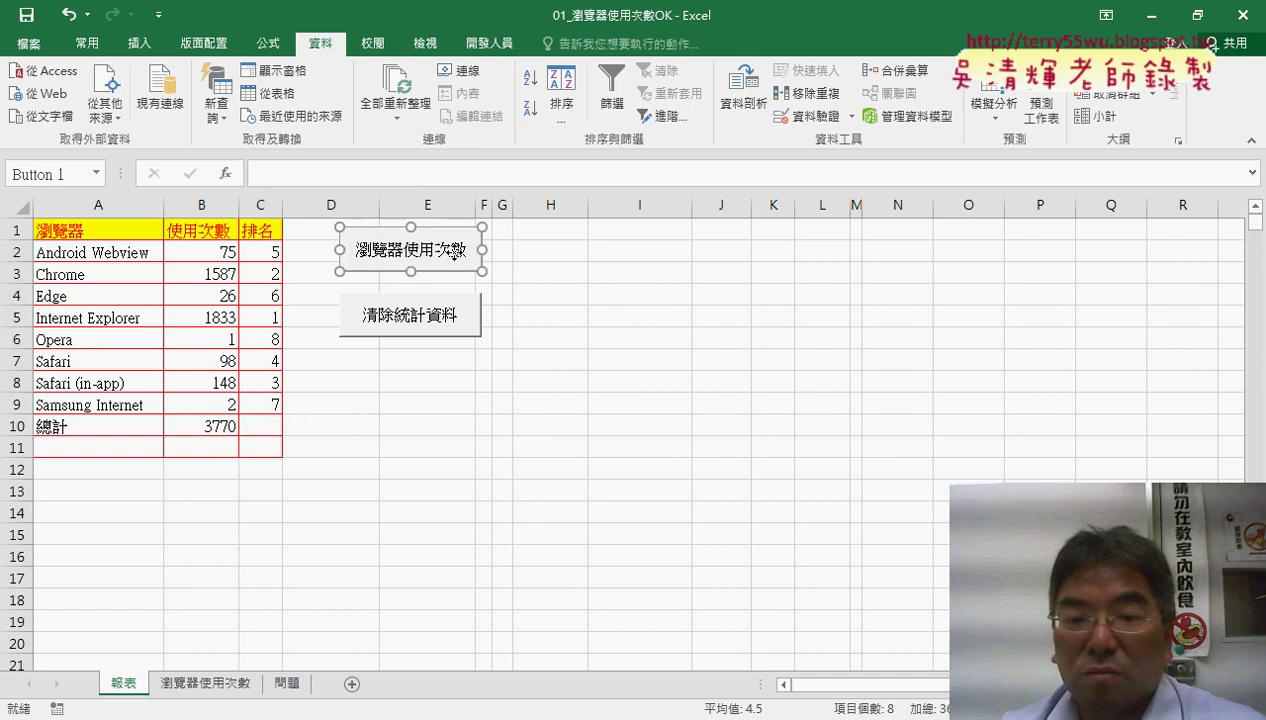
{"action": "key", "text": "Escape"}
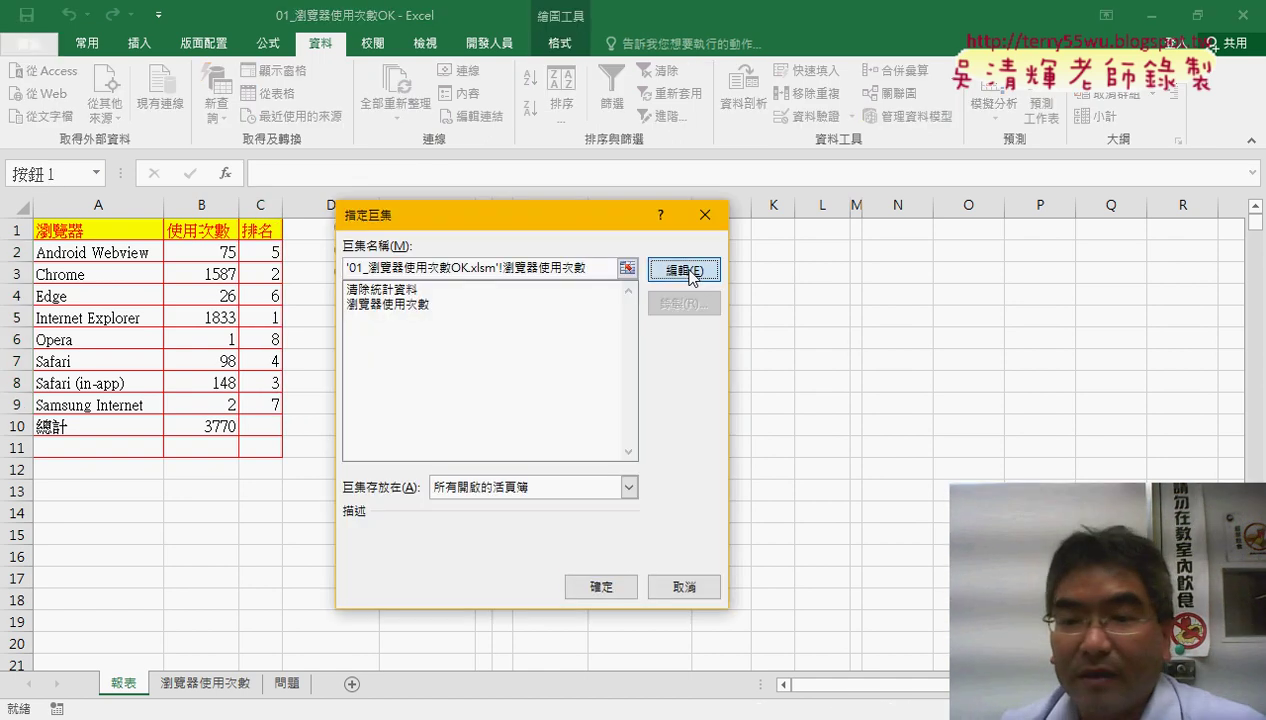
{"action": "left_click", "coordinate": [681, 189]}
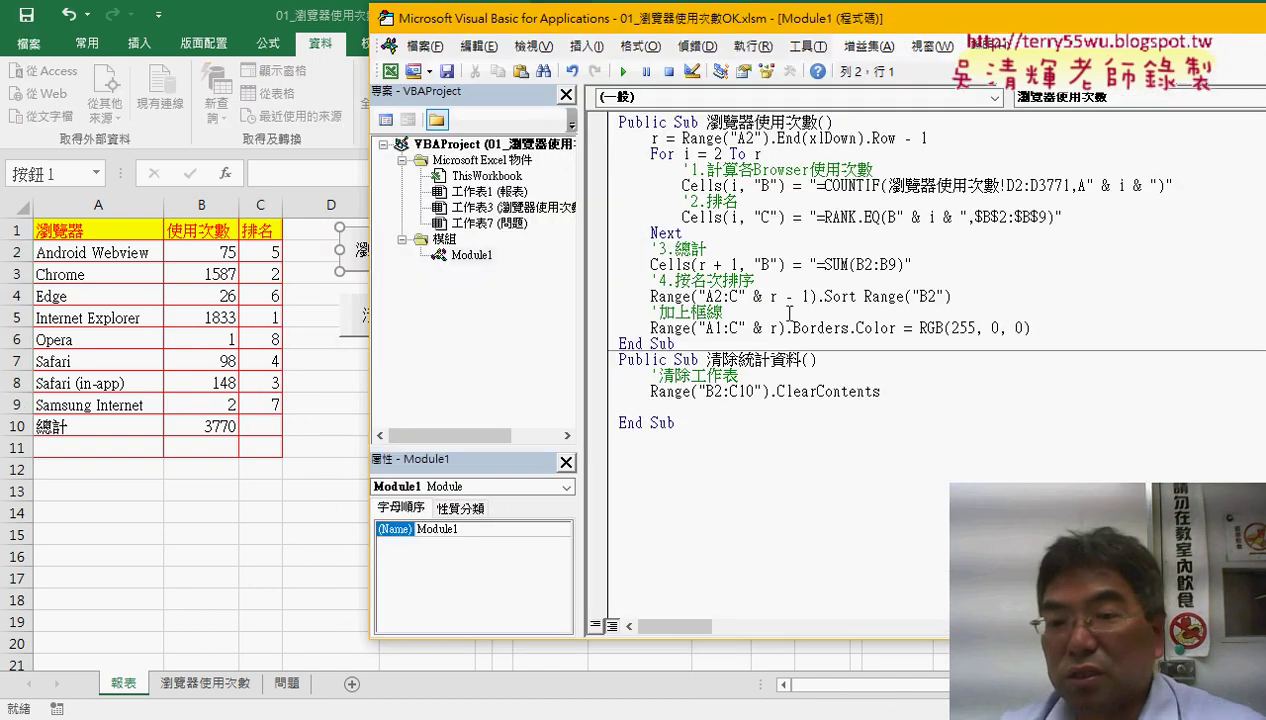
{"action": "left_click_drag", "start_coordinate": [651, 296], "coordinate": [955, 295]}
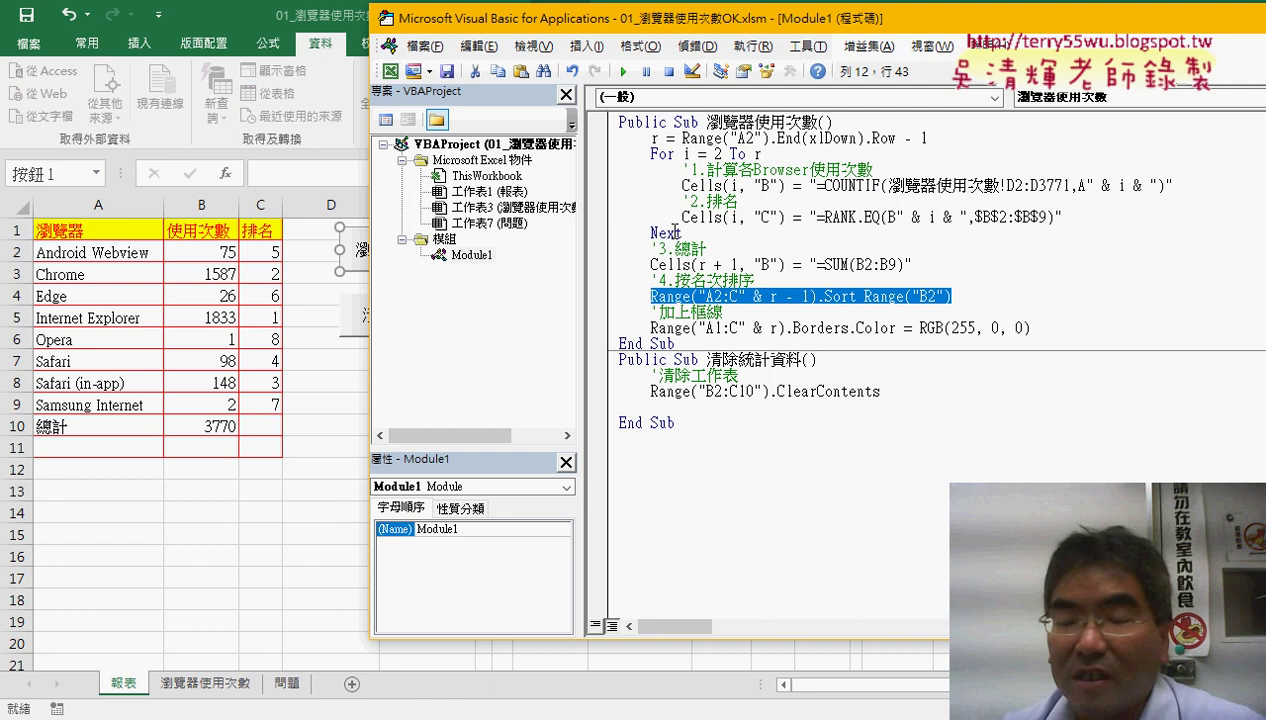
{"action": "key", "text": "Delete"}
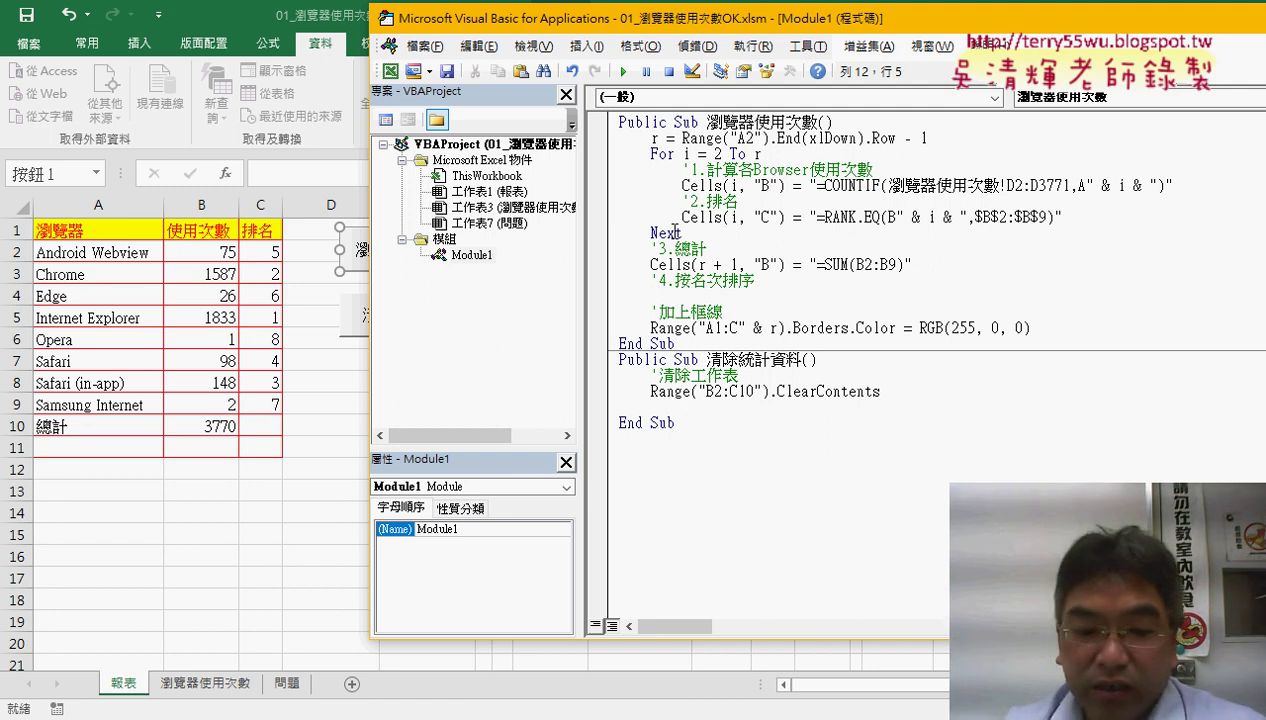
{"action": "key", "text": "ctrl+z"}
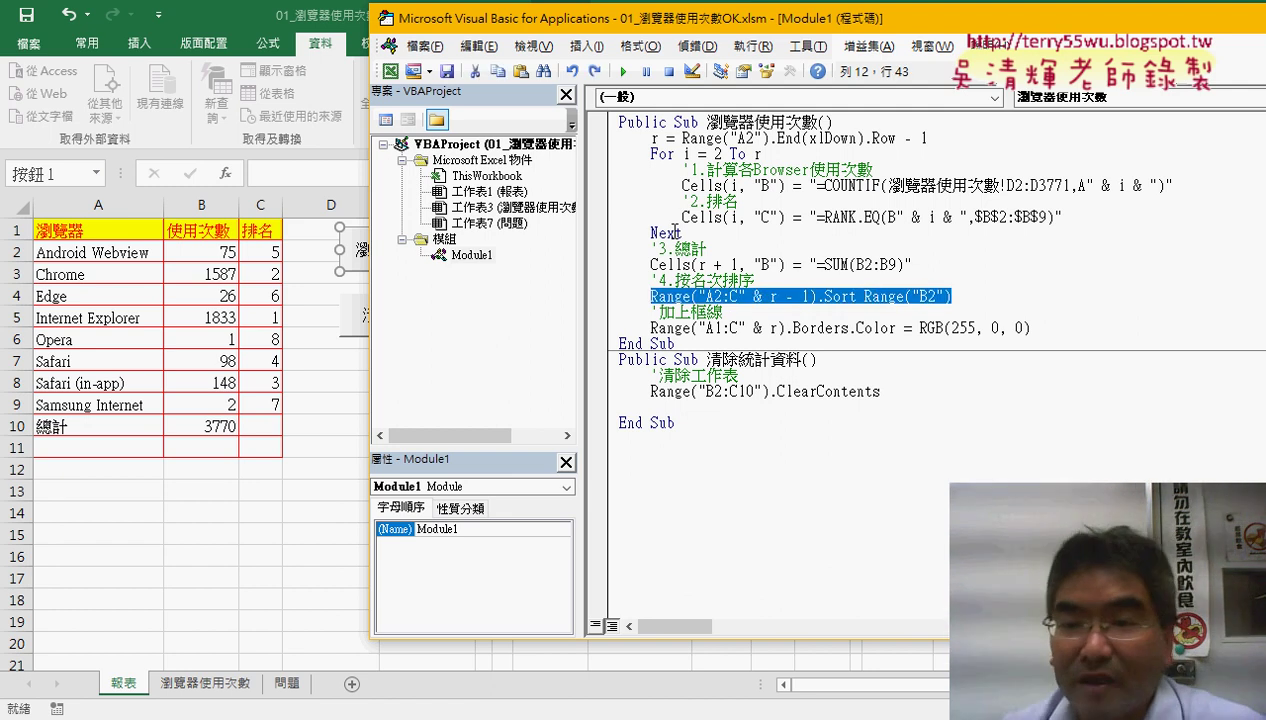
{"action": "left_click_drag", "start_coordinate": [955, 296], "coordinate": [818, 297]}
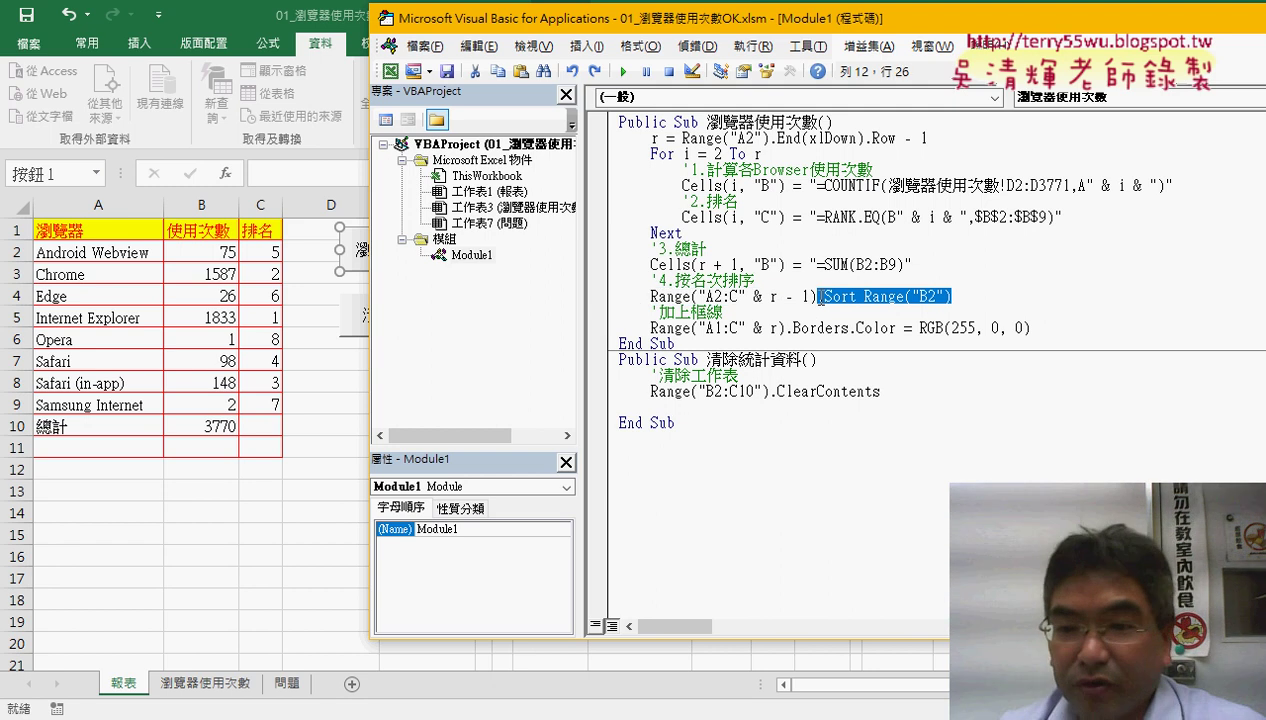
{"action": "key", "text": "Delete"}
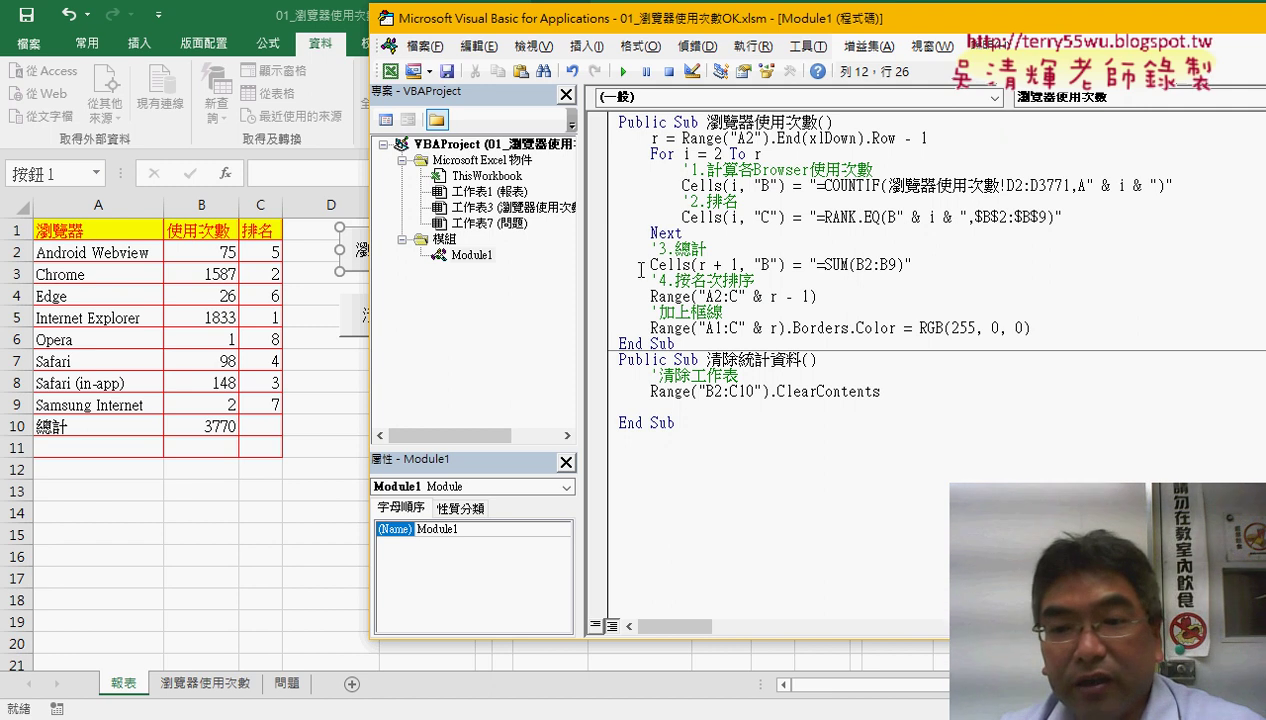
Delete the - 1 so the sort range reads Range("A2:C" & r).
{"action": "left_click_drag", "start_coordinate": [720, 296], "coordinate": [713, 296]}
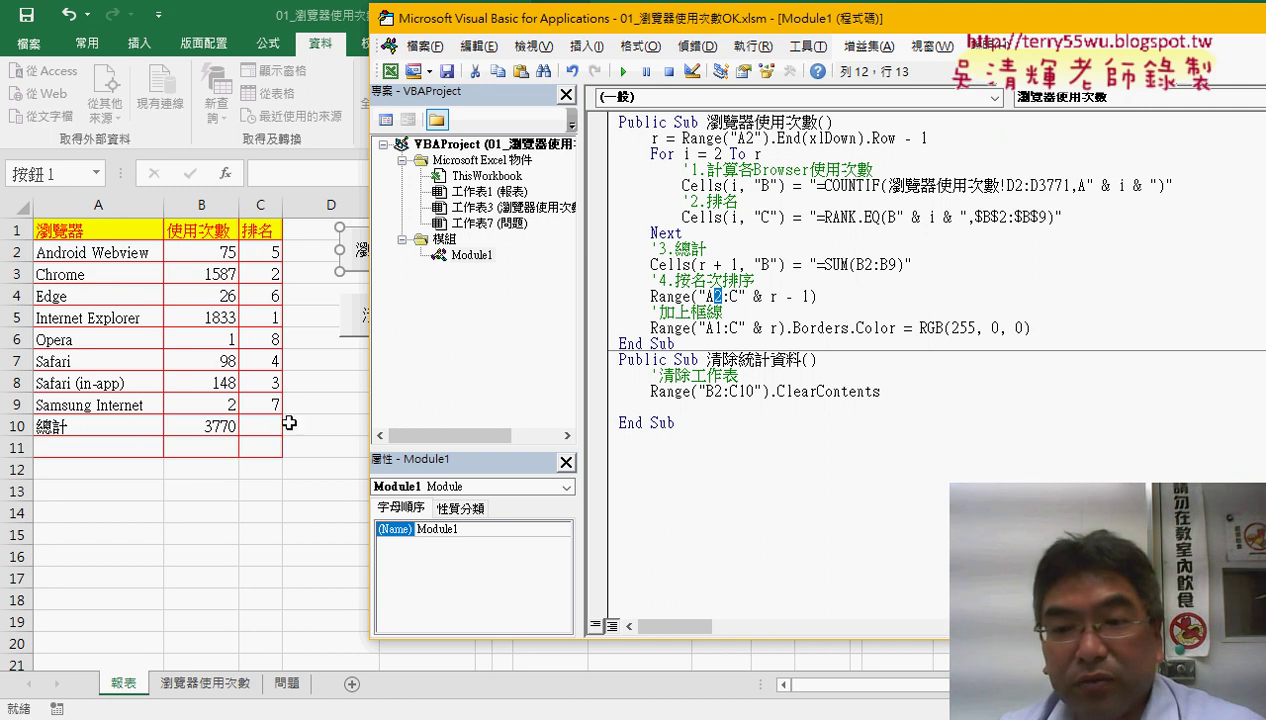
{"action": "left_click_drag", "start_coordinate": [808, 297], "coordinate": [771, 298]}
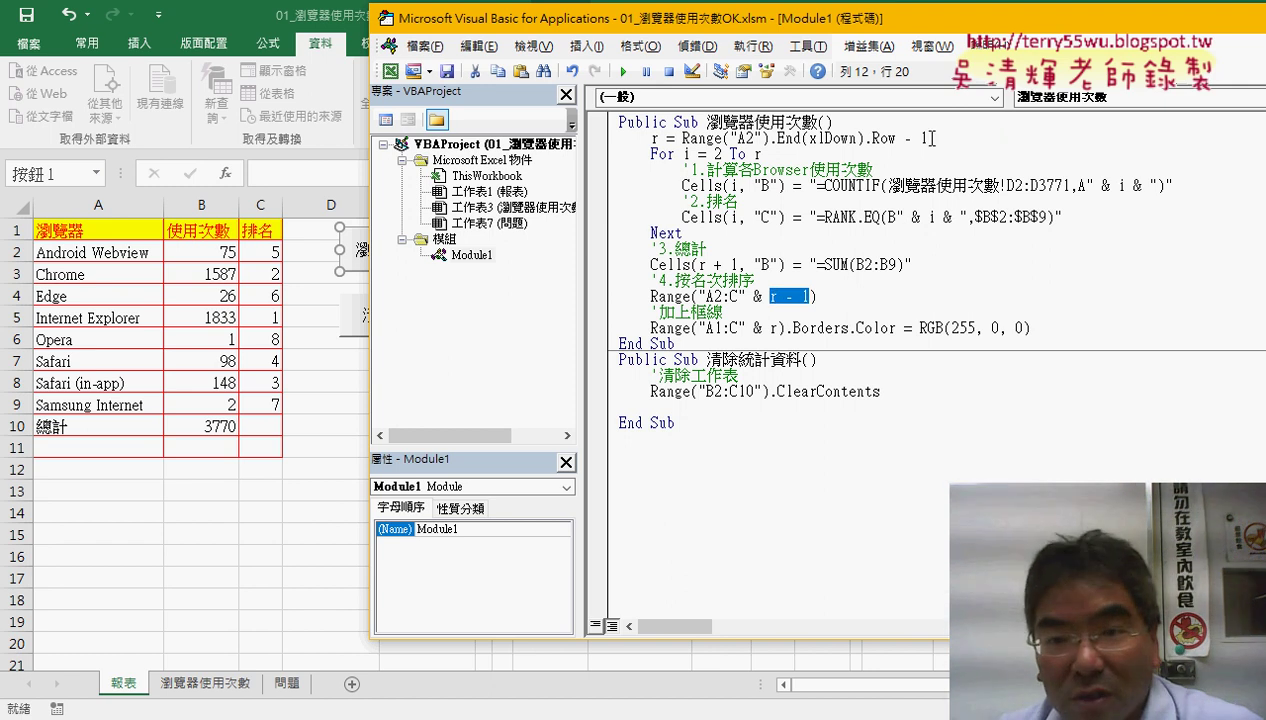
{"action": "left_click_drag", "start_coordinate": [810, 296], "coordinate": [788, 300]}
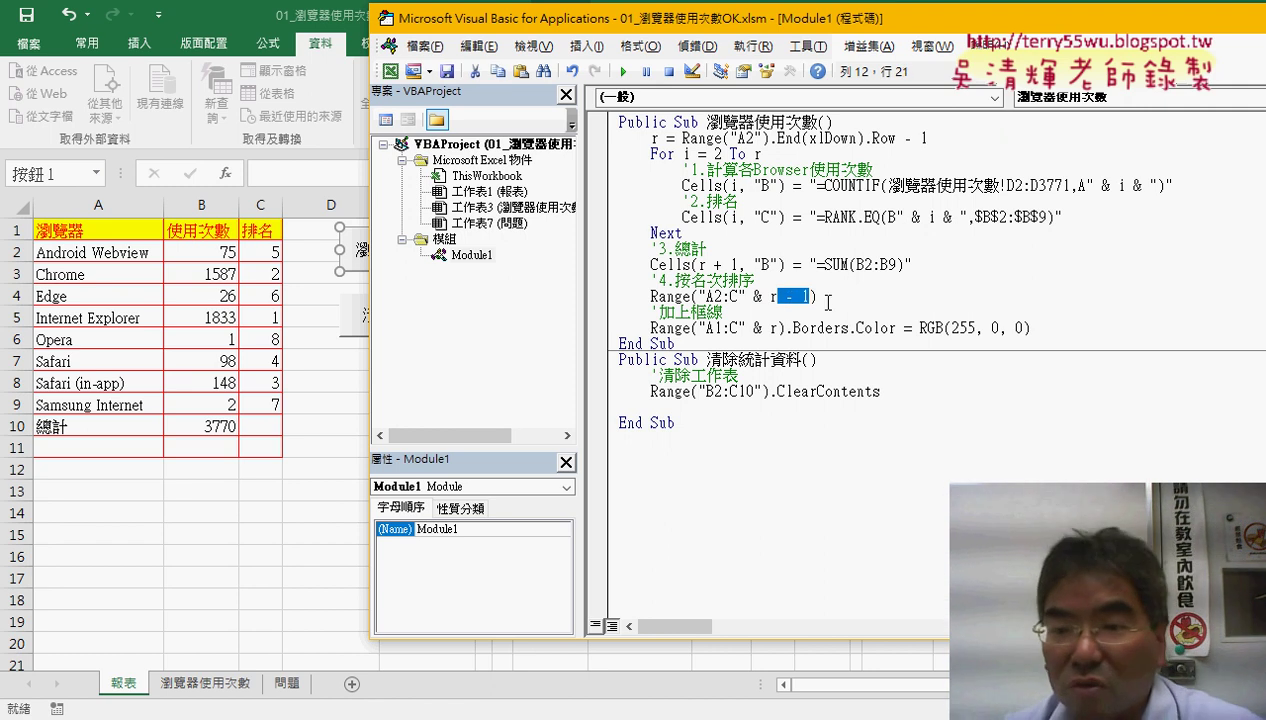
{"action": "key", "text": "Delete"}
{"action": "key", "text": "End"}
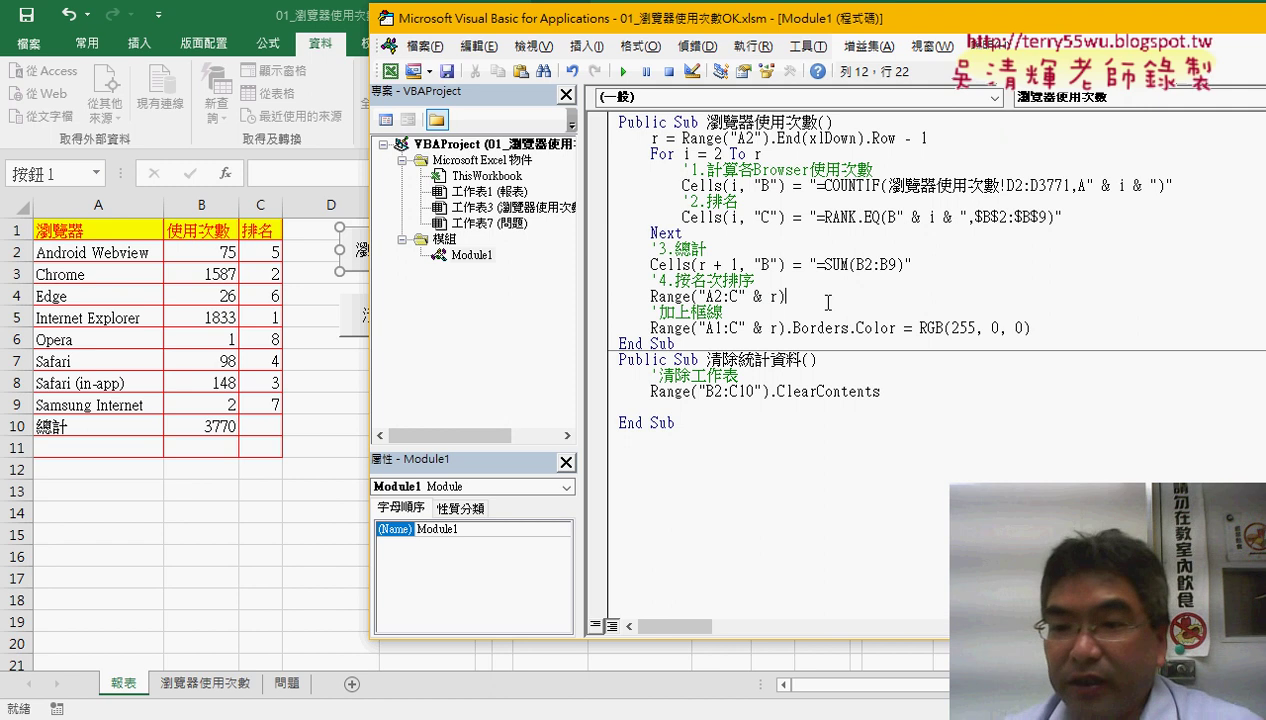
Append .Sort to Range("A2:C" & r) and resize the editor to reveal the report sheet.
{"action": "type", "text": "."}
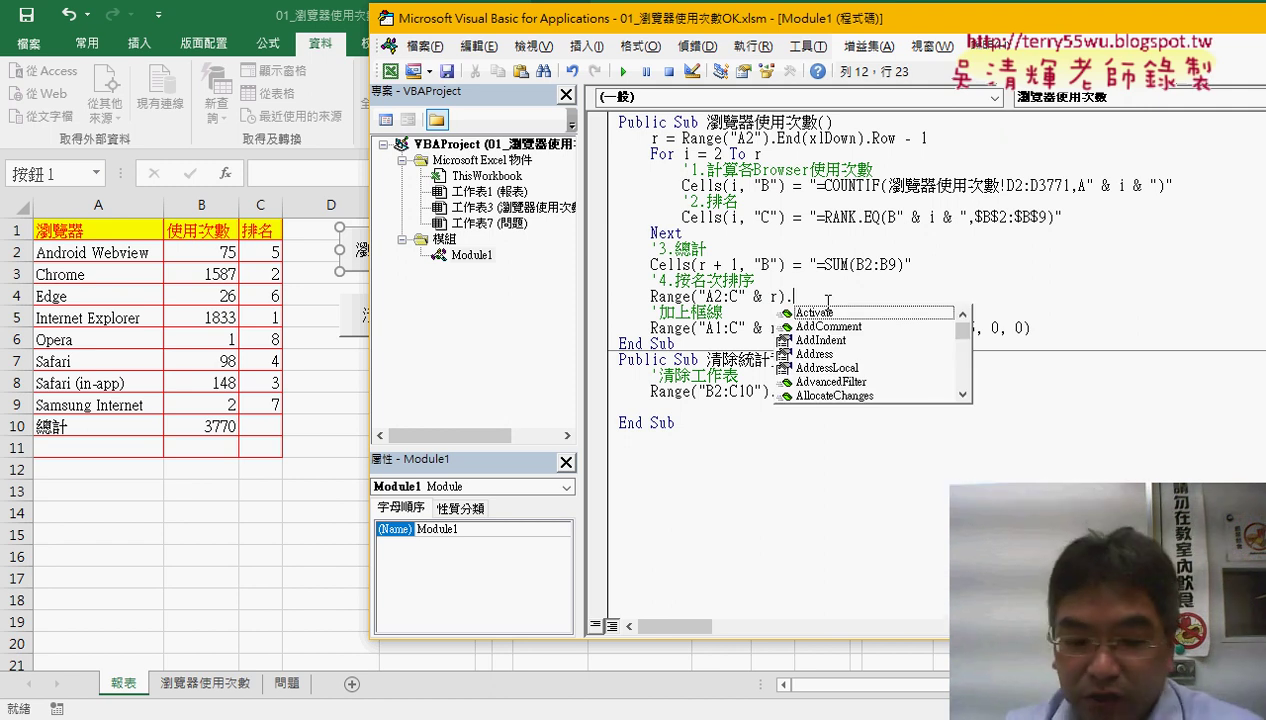
{"action": "type", "text": "s"}
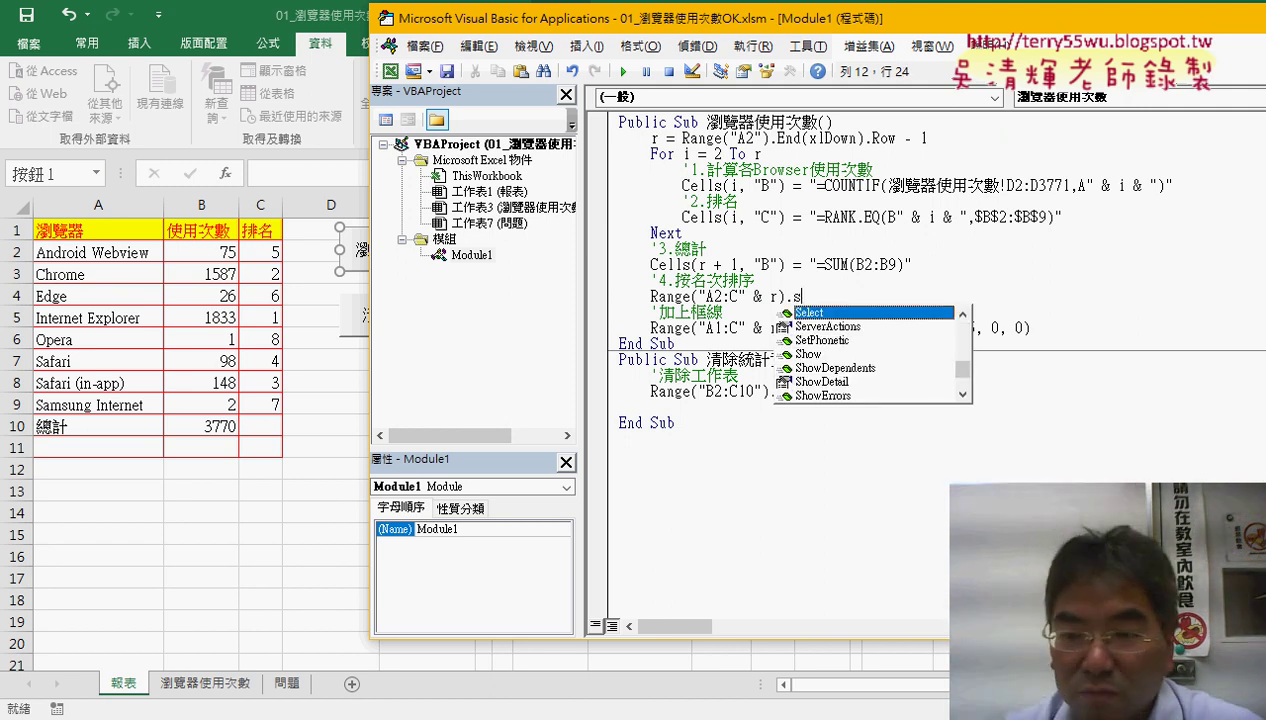
{"action": "type", "text": "ort"}
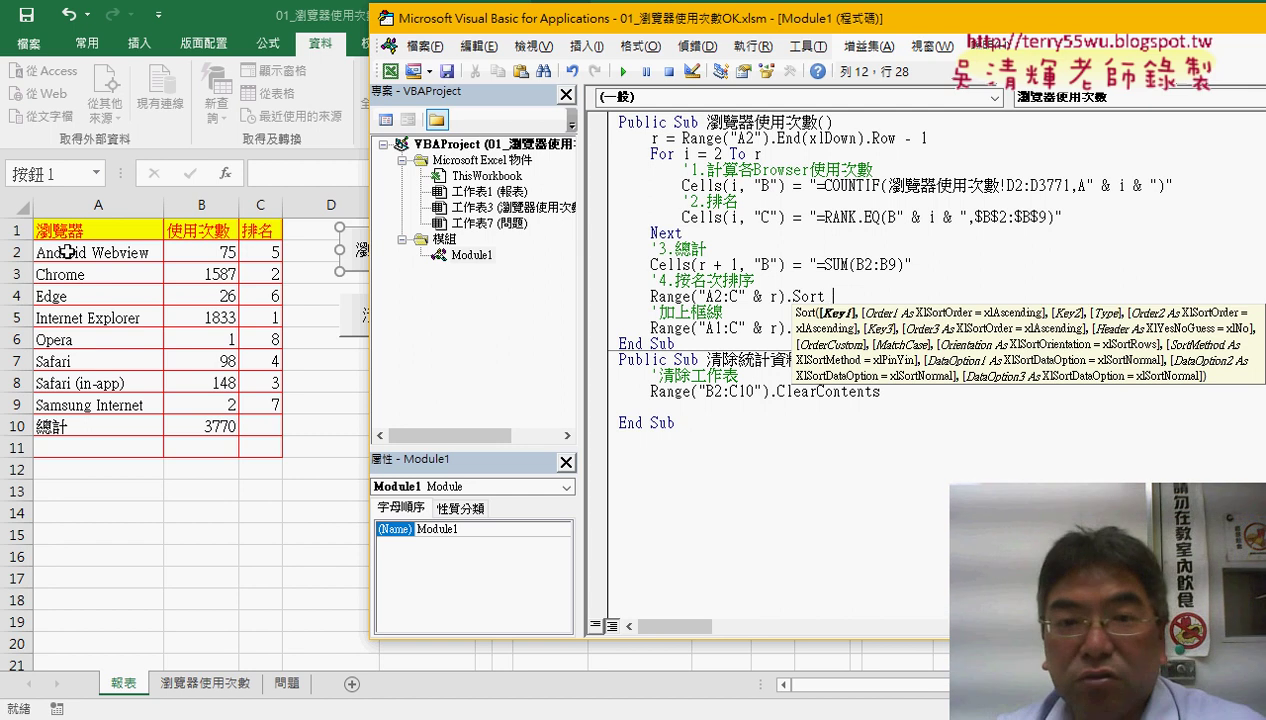
{"action": "left_click_drag", "start_coordinate": [526, 25], "coordinate": [597, 176]}
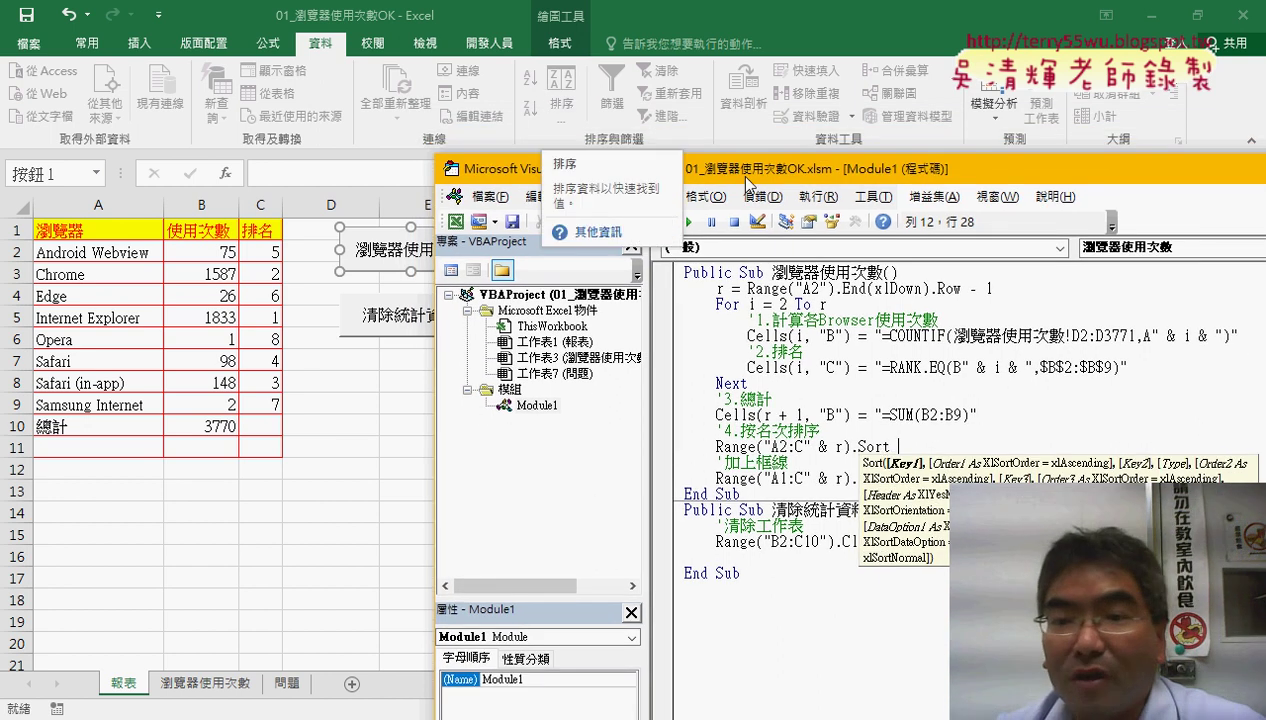
{"action": "mouse_move", "coordinate": [752, 174]}
{"action": "left_mouse_down"}
{"action": "mouse_move", "coordinate": [474, 14]}
{"action": "mouse_move", "coordinate": [349, 23]}
{"action": "left_mouse_up"}
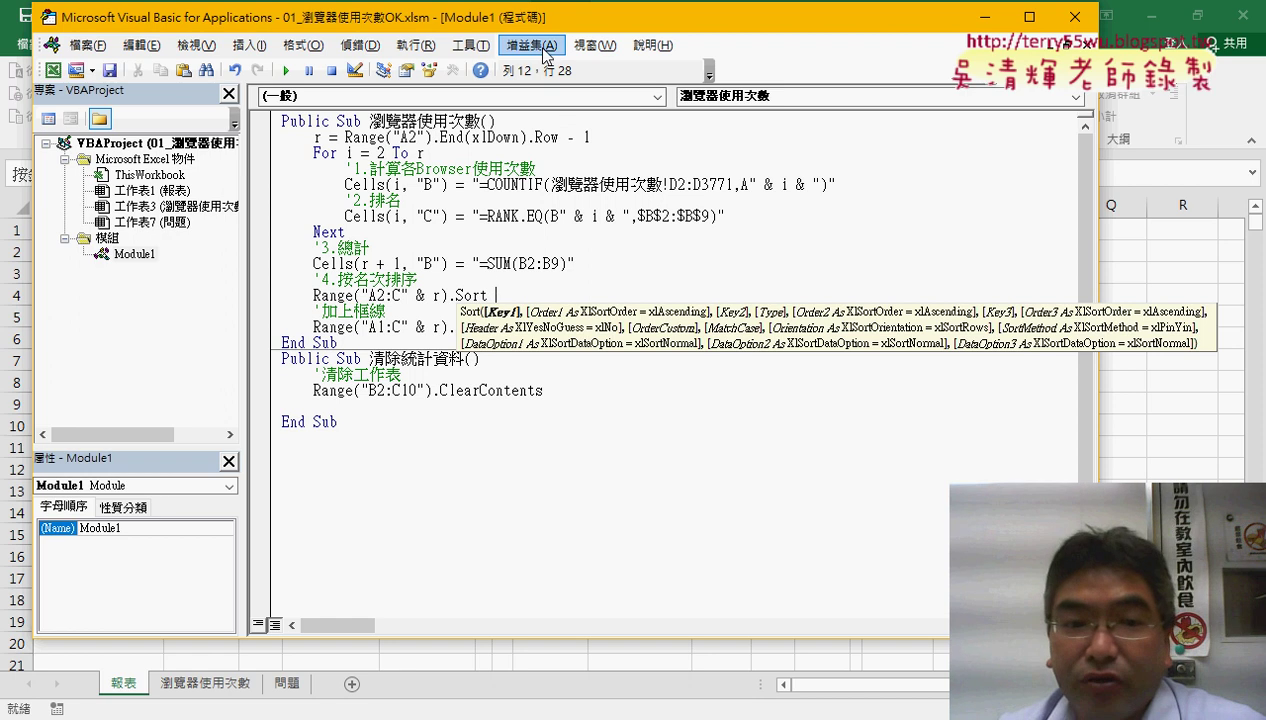
{"action": "left_click_drag", "start_coordinate": [730, 17], "coordinate": [810, 28]}
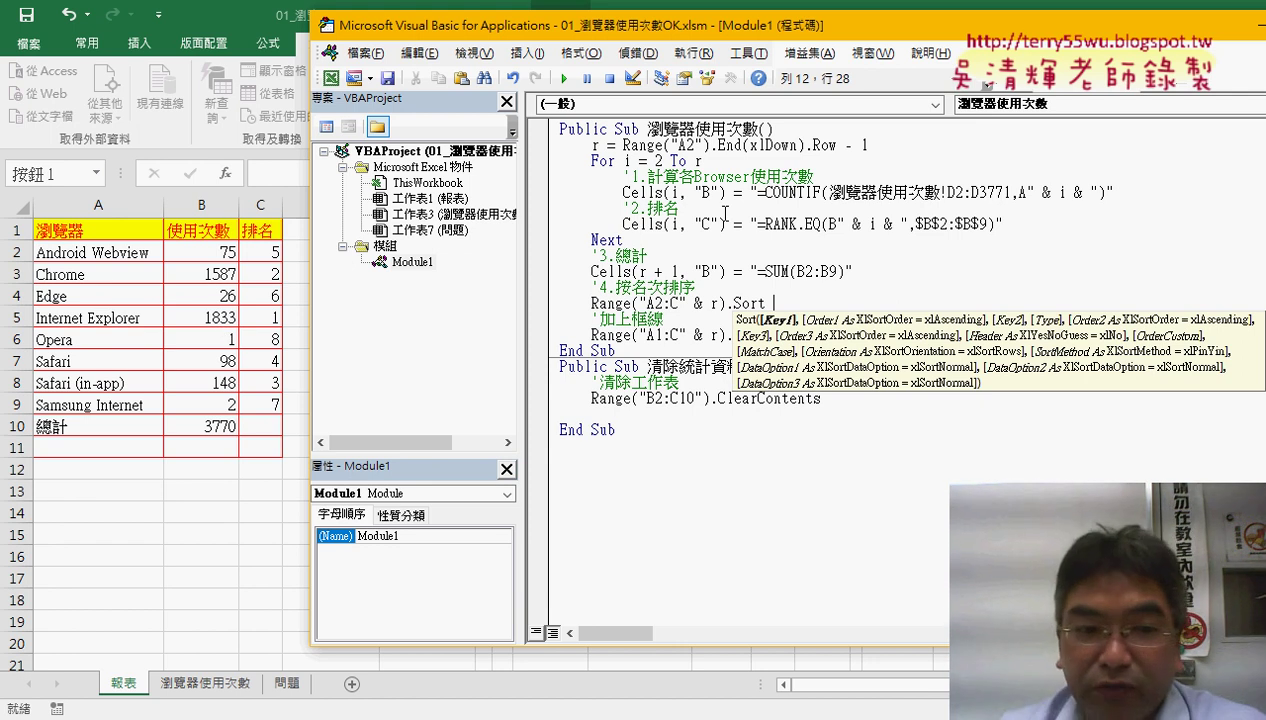
Run the macro and mark row 2's Android Webview entry with count 75 and rank 5.
{"action": "key", "text": "F5"}
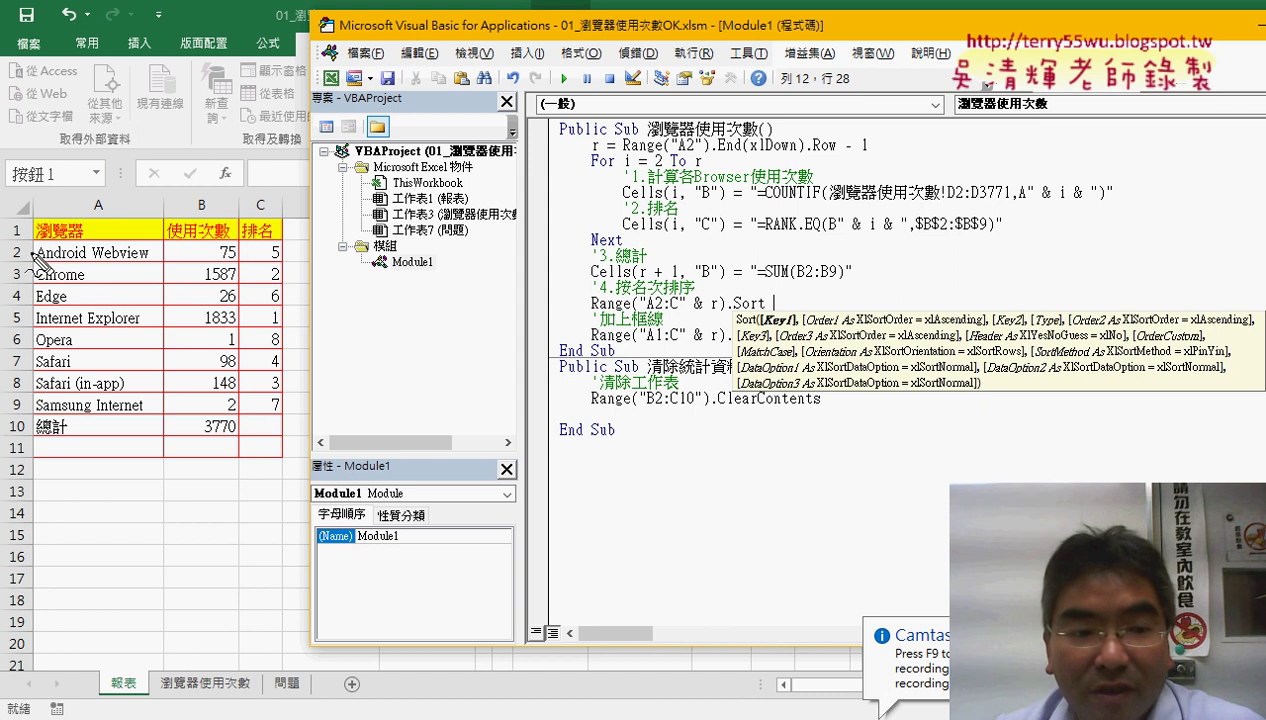
{"action": "mouse_move", "coordinate": [17, 232]}
{"action": "left_mouse_down"}
{"action": "mouse_move", "coordinate": [13, 385]}
{"action": "mouse_move", "coordinate": [300, 262]}
{"action": "mouse_move", "coordinate": [292, 422]}
{"action": "mouse_move", "coordinate": [20, 430]}
{"action": "mouse_move", "coordinate": [20, 350]}
{"action": "left_mouse_up"}
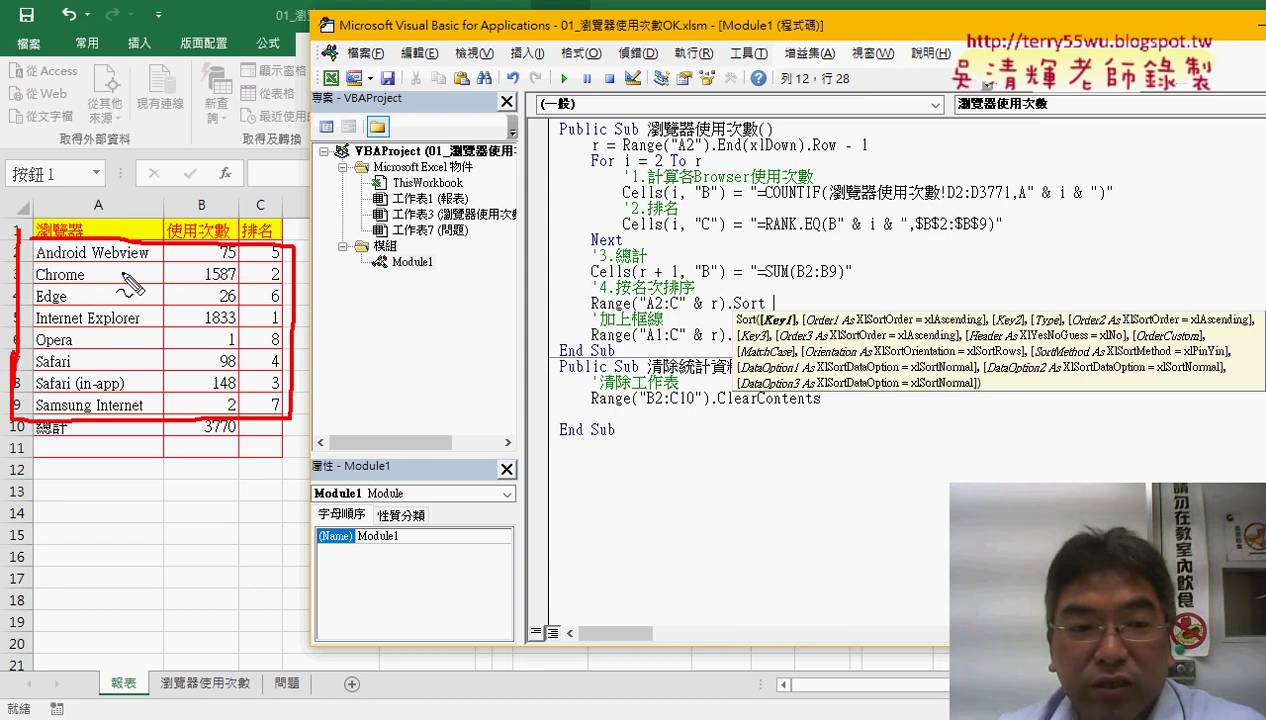
{"action": "mouse_move", "coordinate": [120, 270]}
{"action": "left_mouse_down"}
{"action": "mouse_move", "coordinate": [112, 248]}
{"action": "mouse_move", "coordinate": [108, 258]}
{"action": "left_mouse_up"}
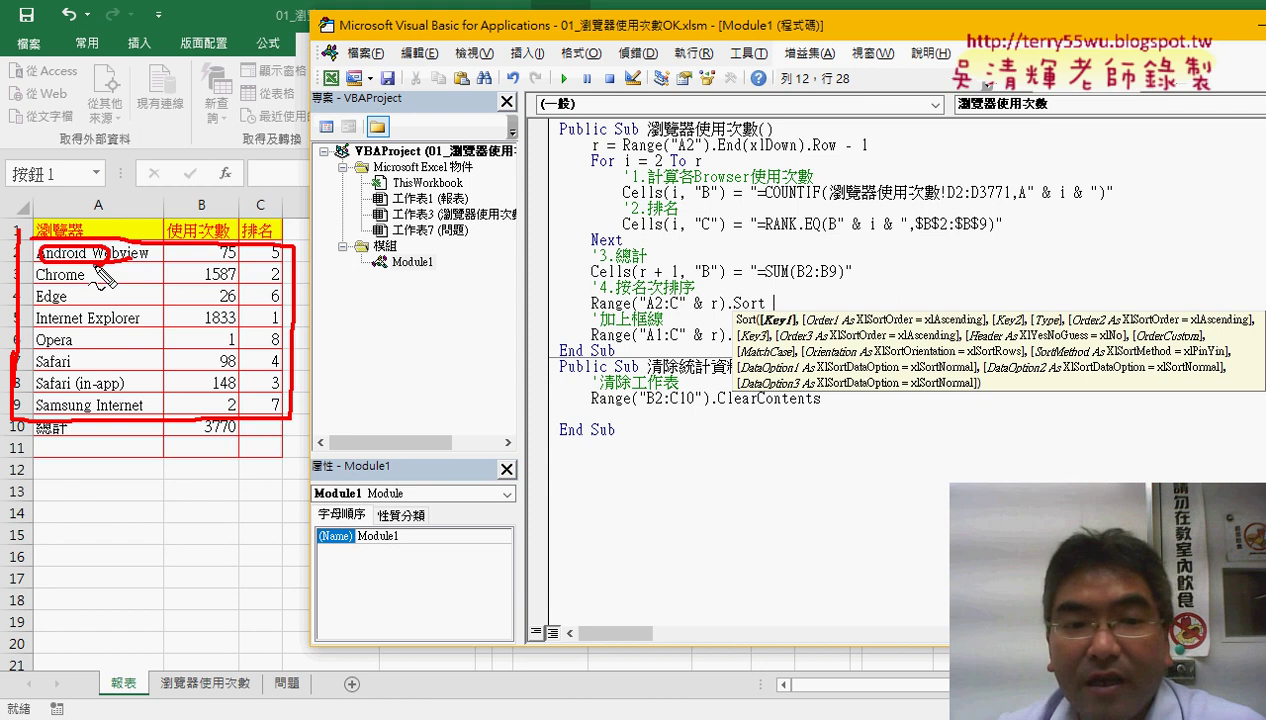
{"action": "mouse_move", "coordinate": [190, 262]}
{"action": "left_mouse_down"}
{"action": "mouse_move", "coordinate": [255, 246]}
{"action": "mouse_move", "coordinate": [282, 270]}
{"action": "left_mouse_up"}
{"action": "key", "text": "Escape"}
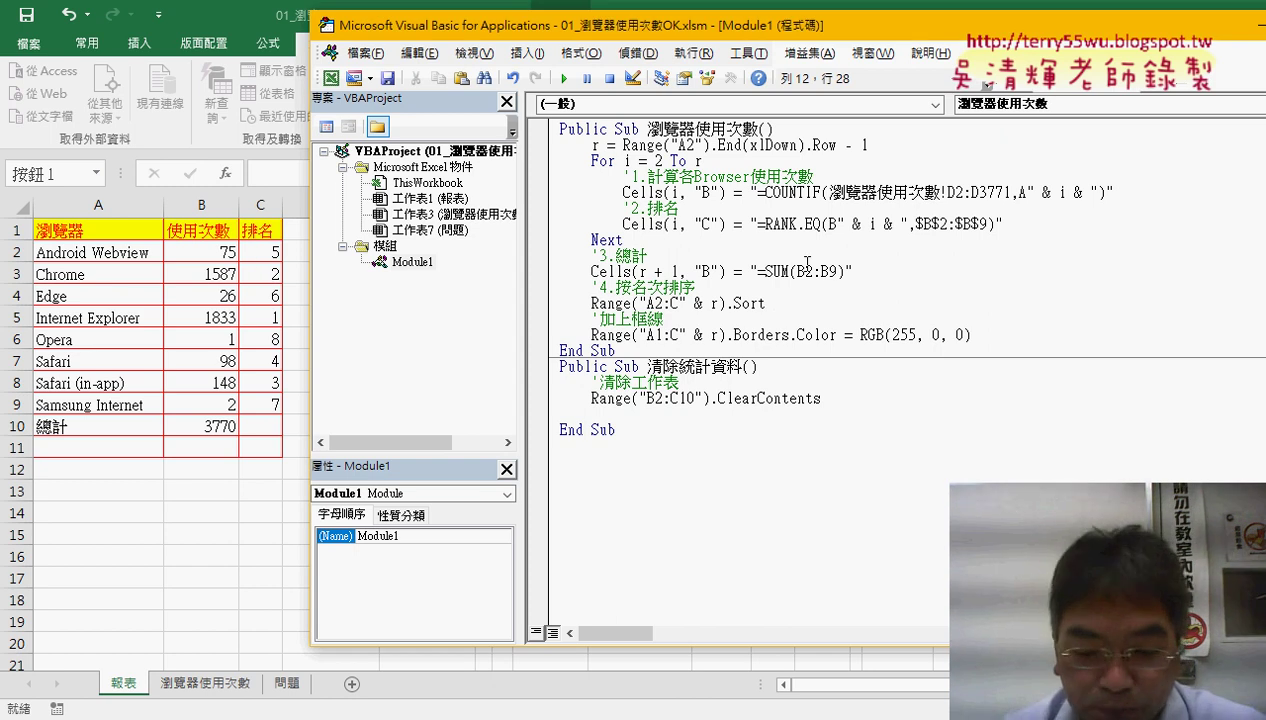
Complete the Sort line's key as Range("B2").
{"action": "type", "text": "range"}
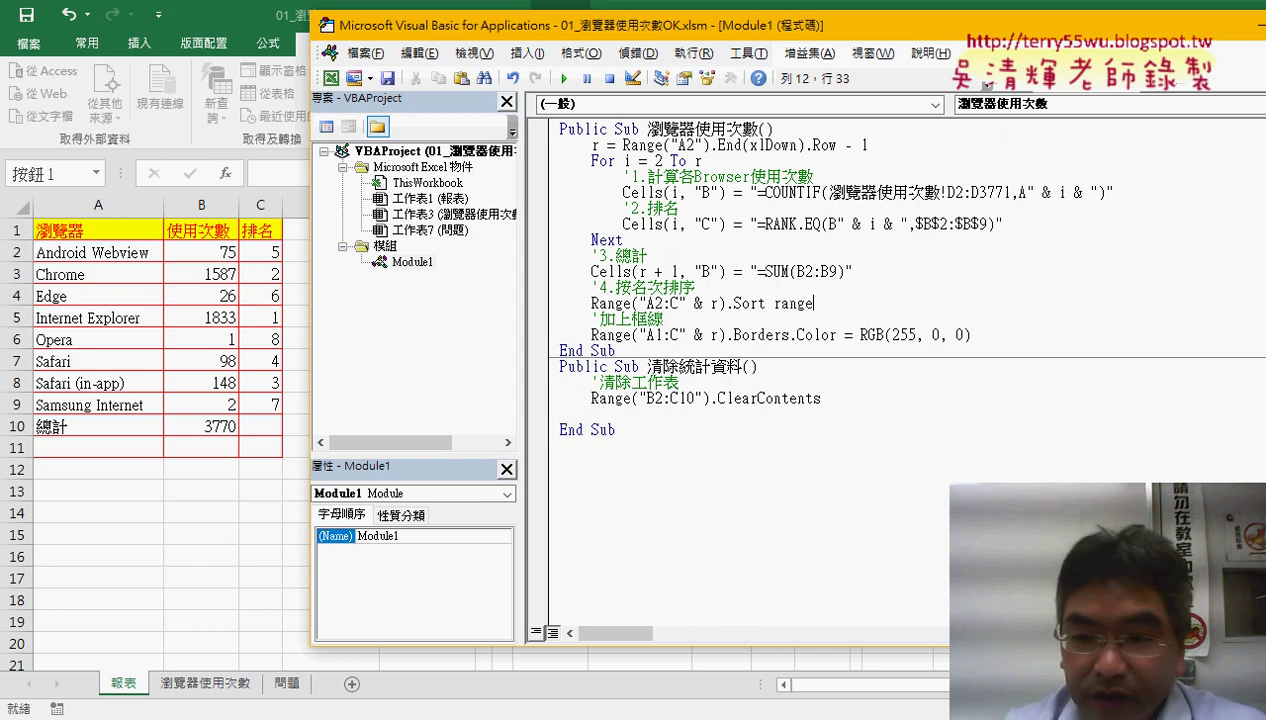
{"action": "type", "text": "(:"}
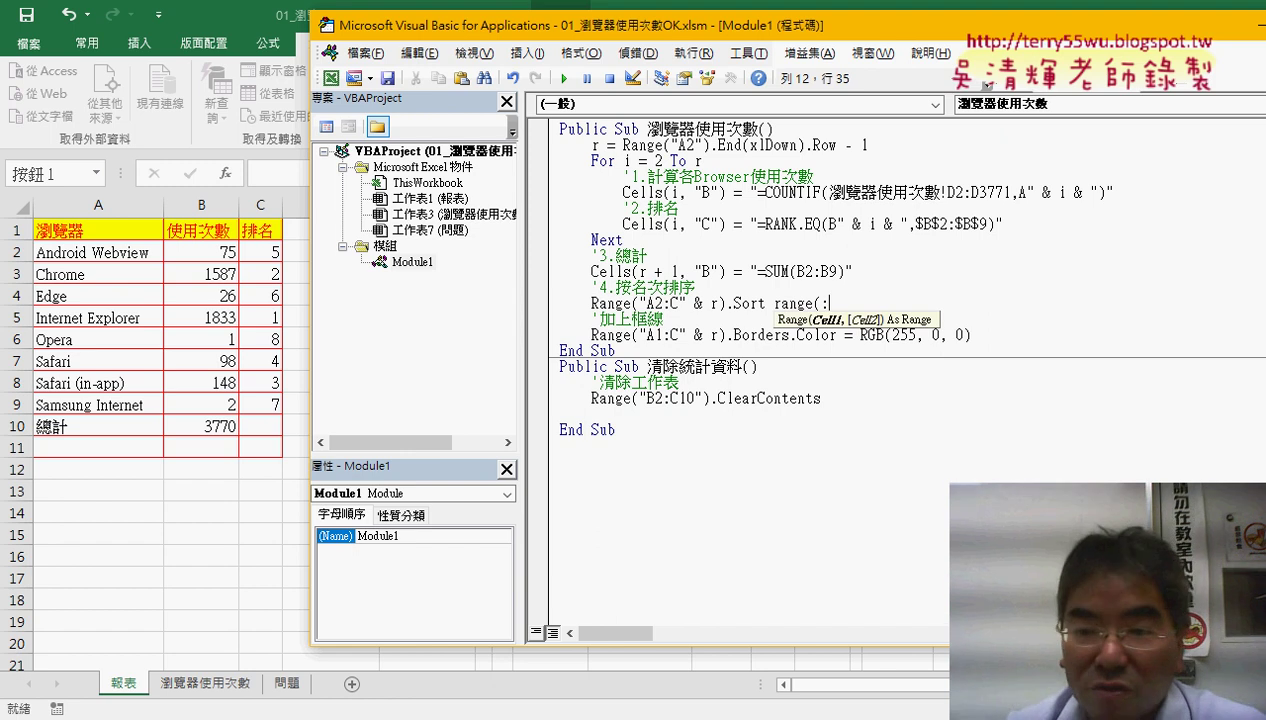
{"action": "key", "text": "BackSpace"}
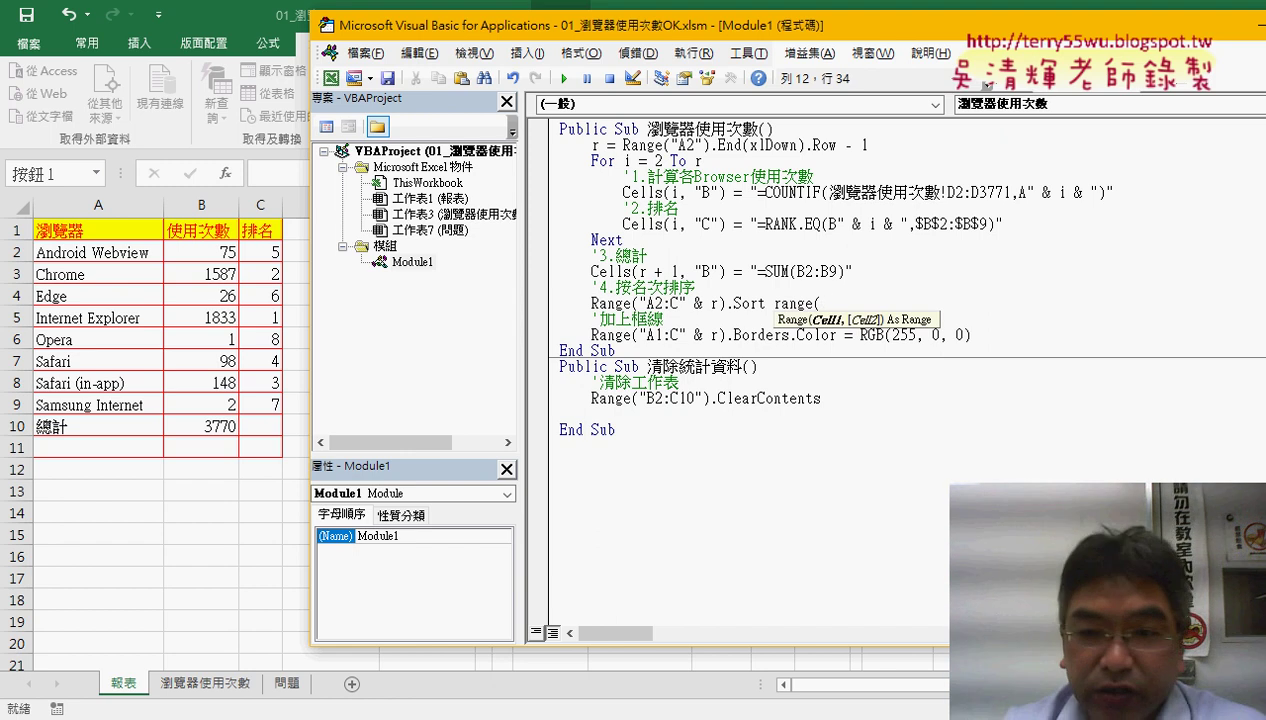
{"action": "type", "text": "\""}
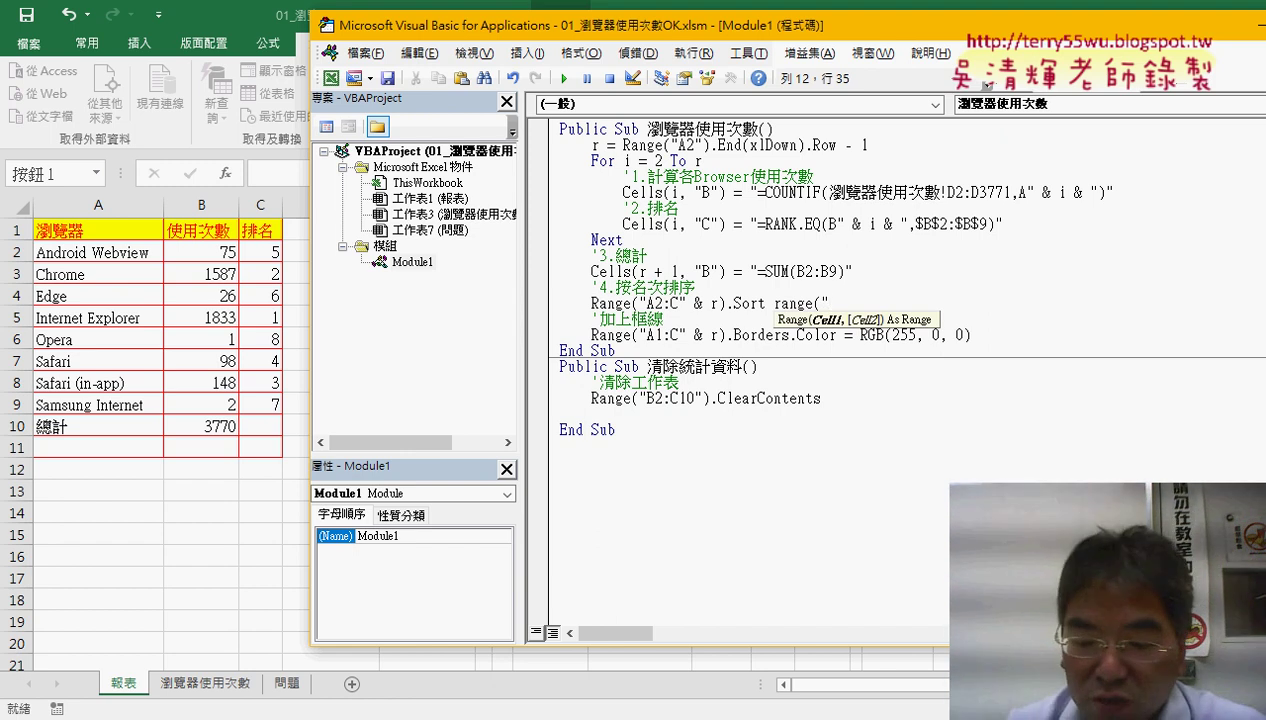
{"action": "type", "text": "B2"}
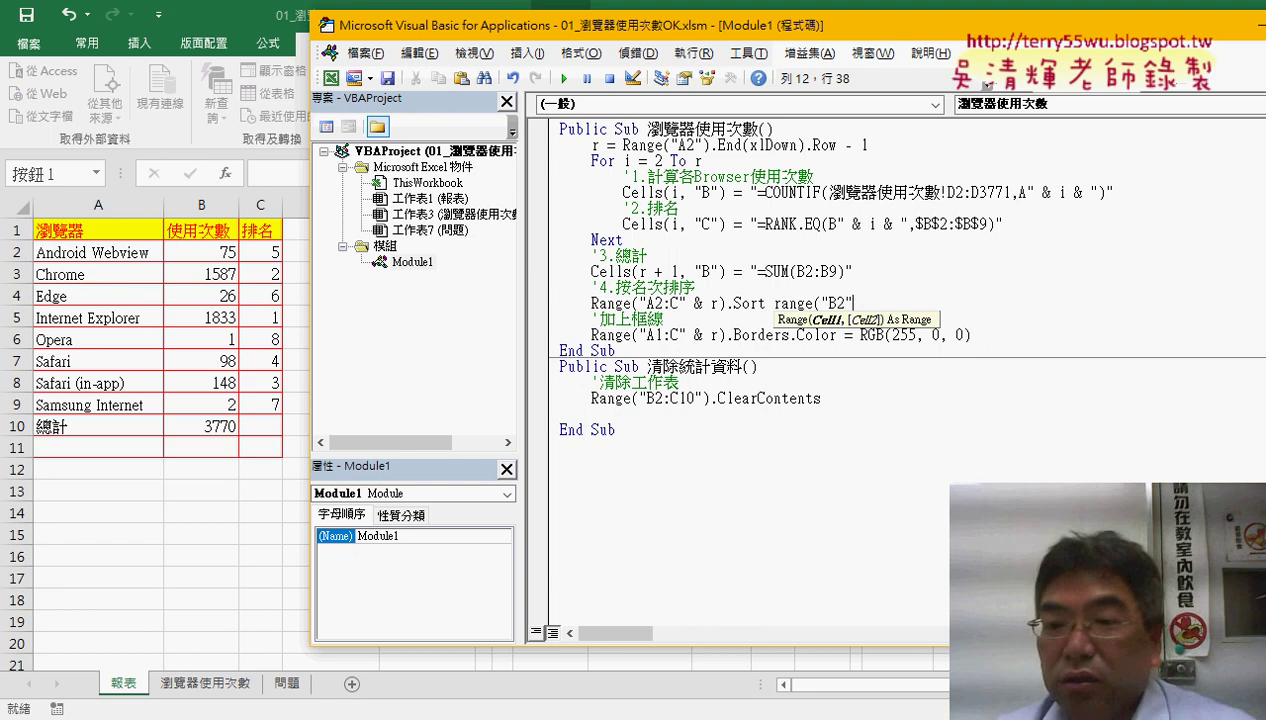
{"action": "type", "text": "\")"}
{"action": "left_click", "coordinate": [812, 437]}
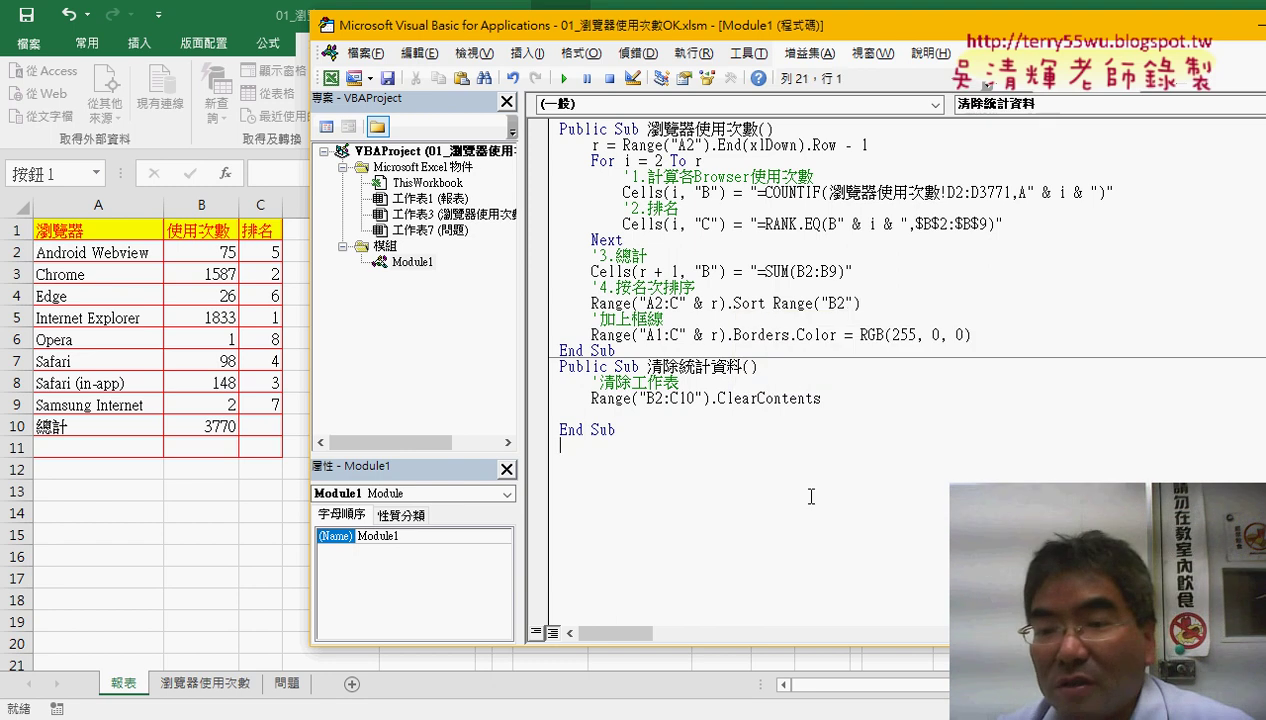
Insert key1:= before Range("B2") and highlight its := operator.
{"action": "left_click", "coordinate": [778, 304]}
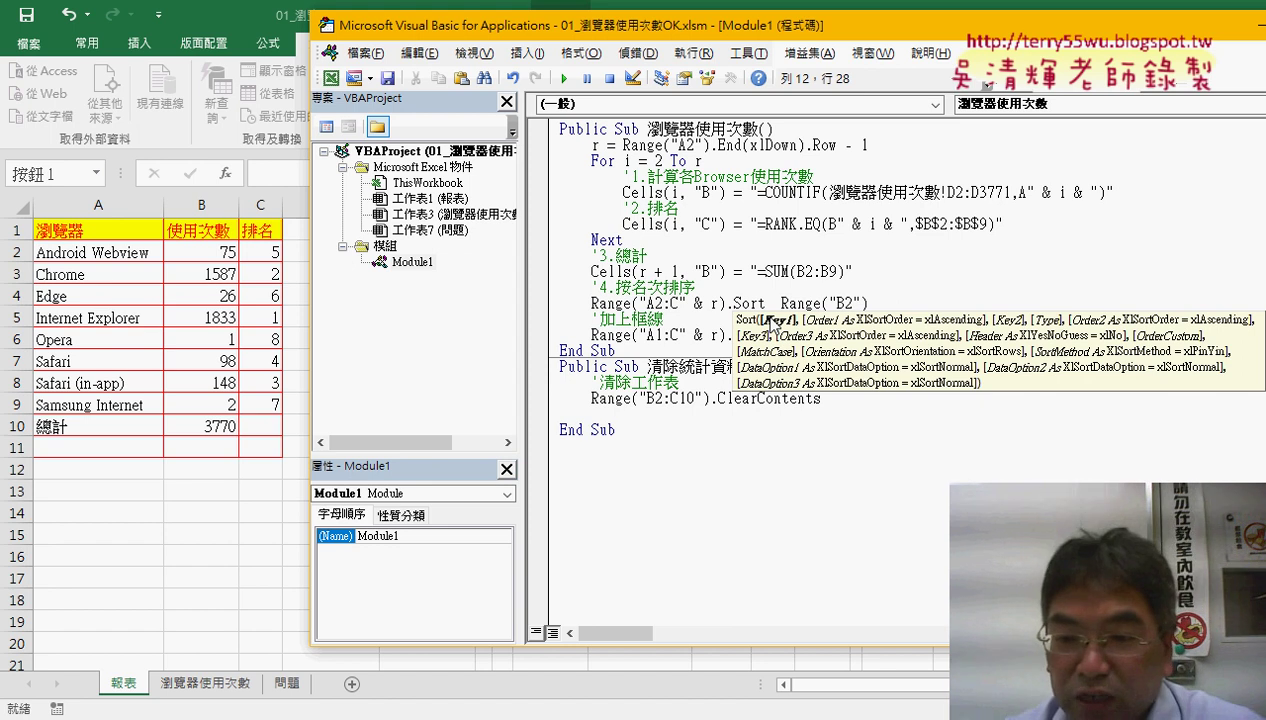
{"action": "type", "text": "k"}
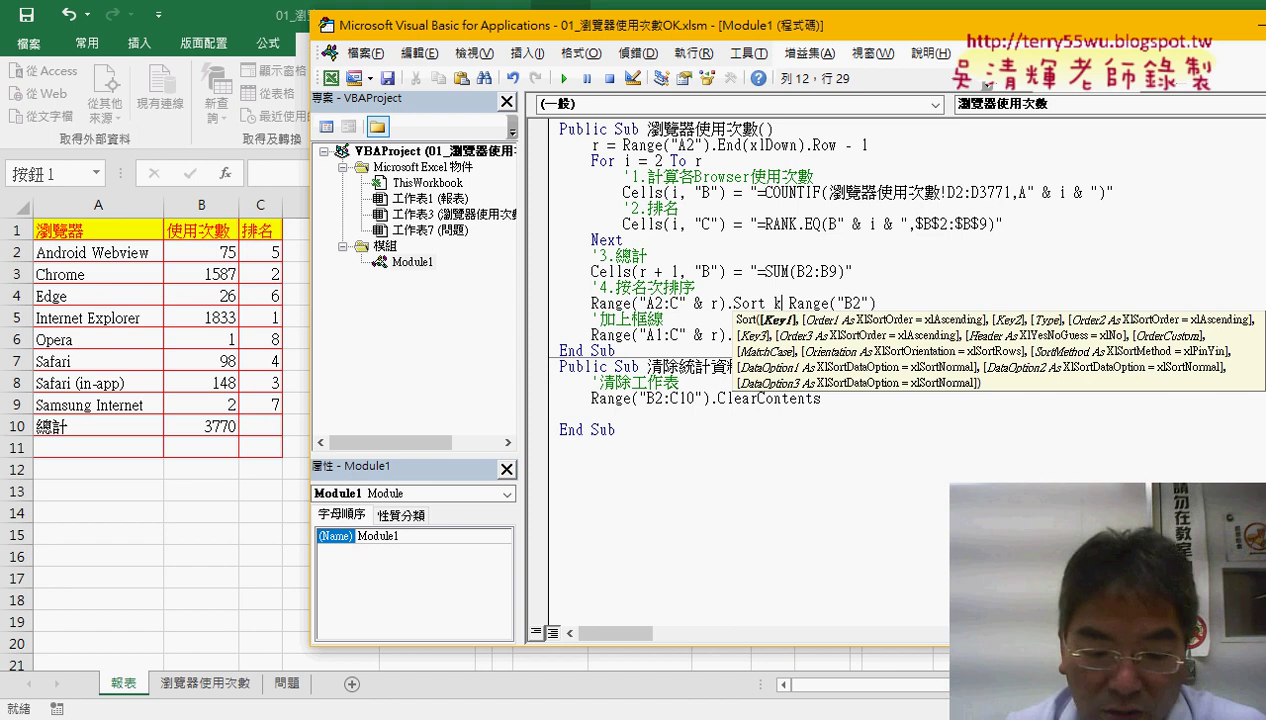
{"action": "type", "text": "ey1"}
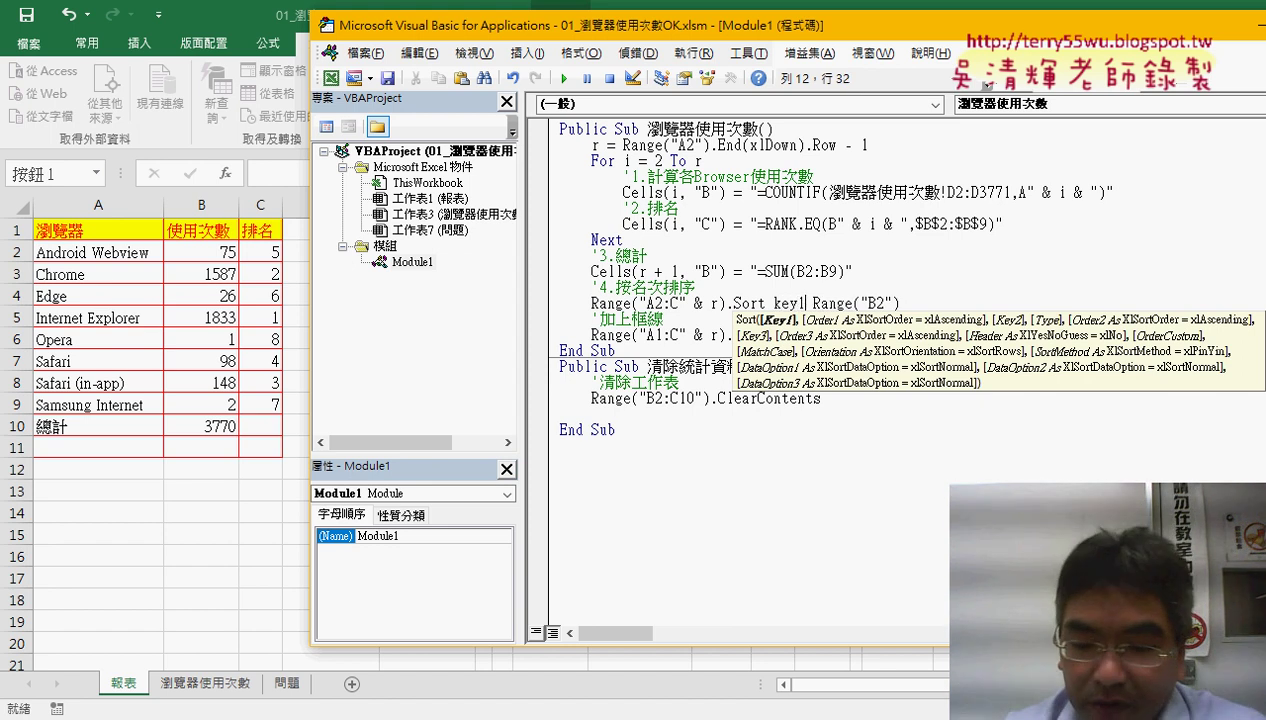
{"action": "type", "text": ":="}
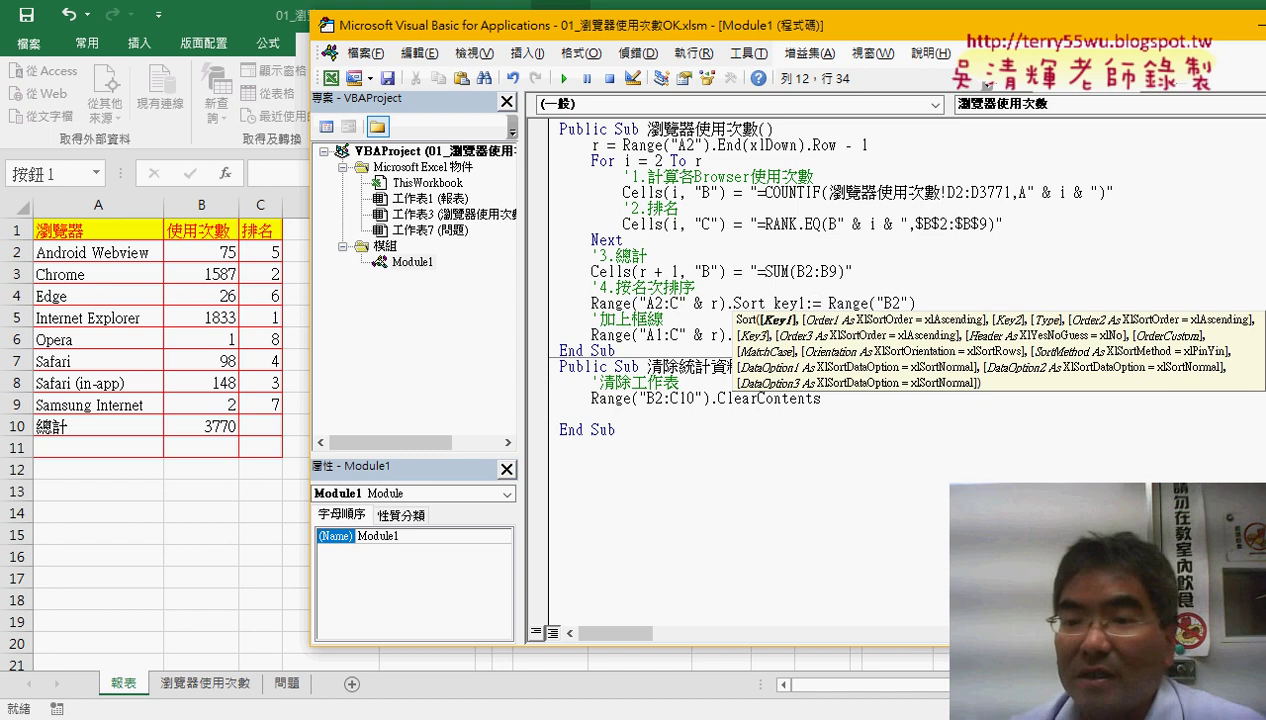
{"action": "key", "text": "Delete"}
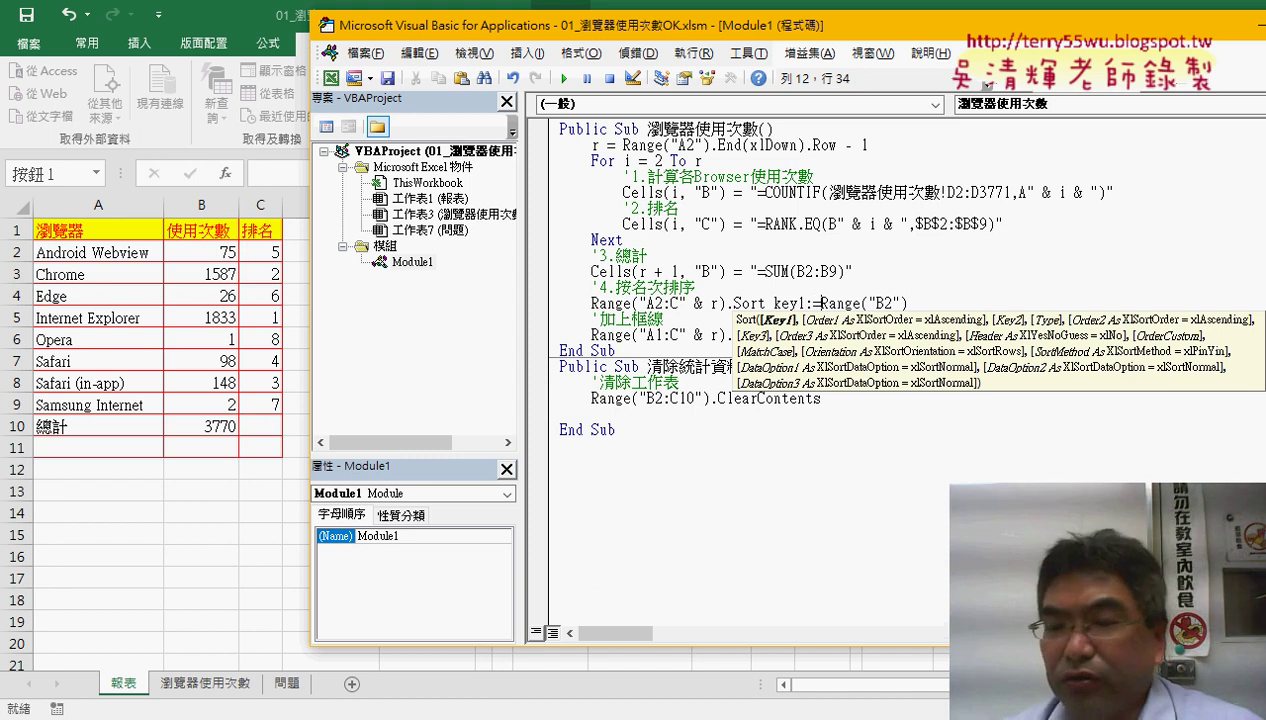
{"action": "key", "text": "shift+Left"}
{"action": "key", "text": "shift+Left"}
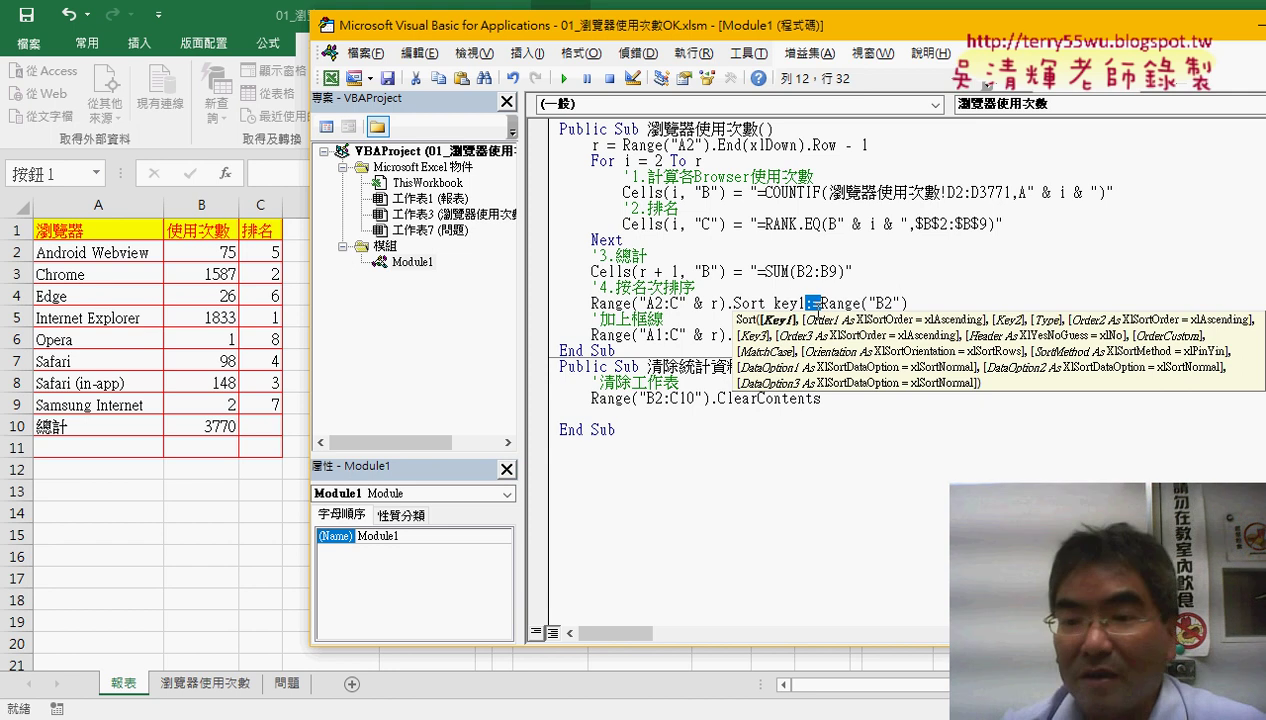
Drop key1:= and sort positionally with Range("B2"), xlDescending.
{"action": "key", "text": "BackSpace"}
{"action": "key", "text": "BackSpace"}
{"action": "key", "text": "BackSpace"}
{"action": "key", "text": "BackSpace"}
{"action": "key", "text": "BackSpace"}
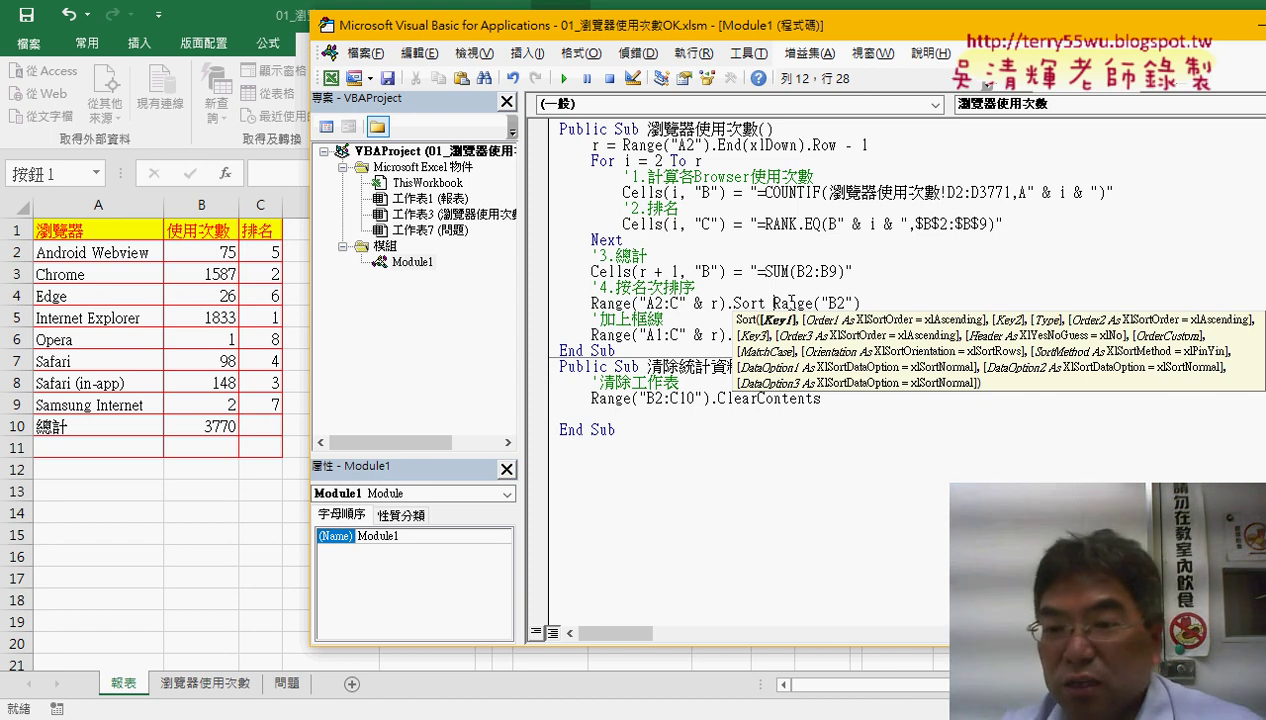
{"action": "key", "text": "Right"}
{"action": "key", "text": "Right"}
{"action": "key", "text": "Right"}
{"action": "key", "text": "Right"}
{"action": "key", "text": "Right"}
{"action": "key", "text": "Right"}
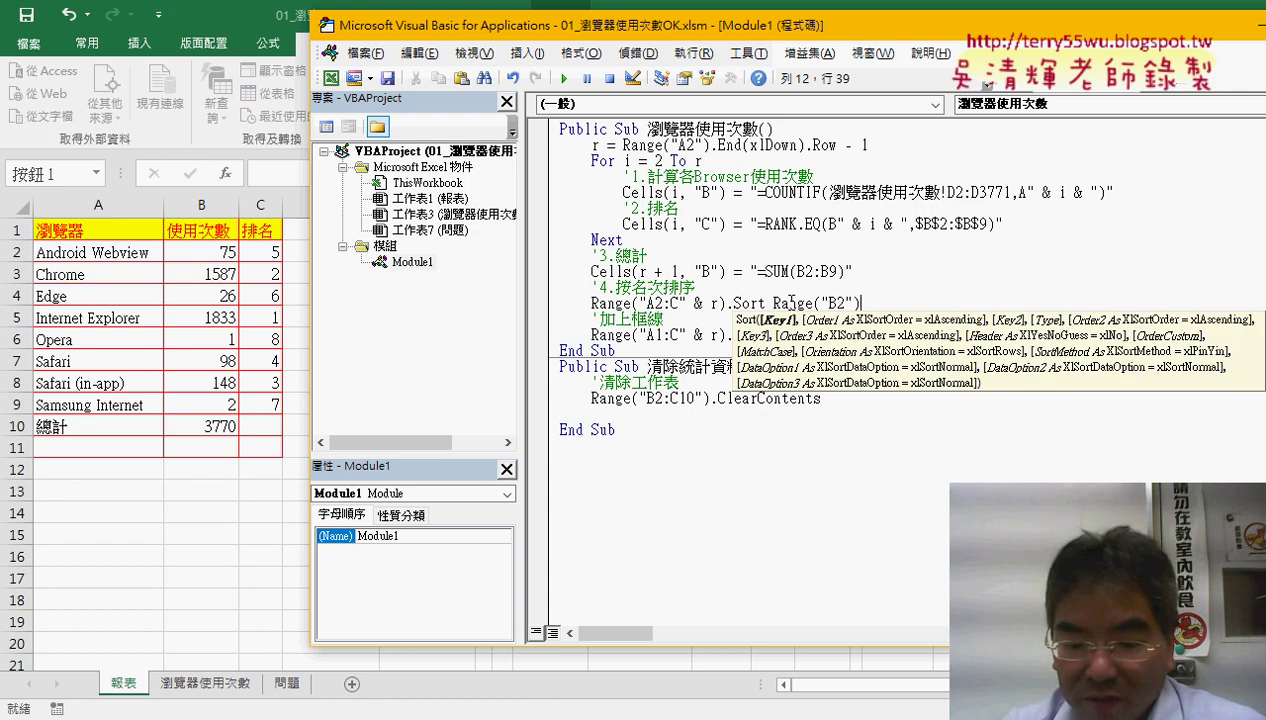
{"action": "type", "text": ","}
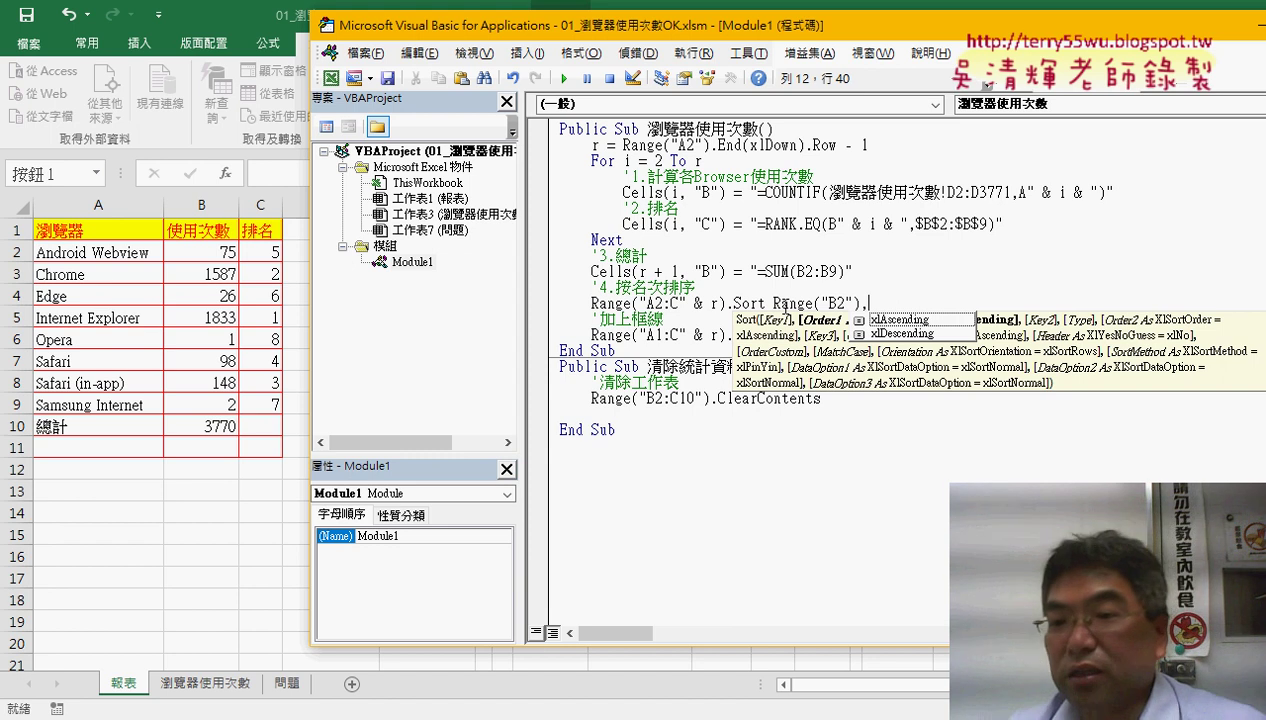
{"action": "key", "text": "Down"}
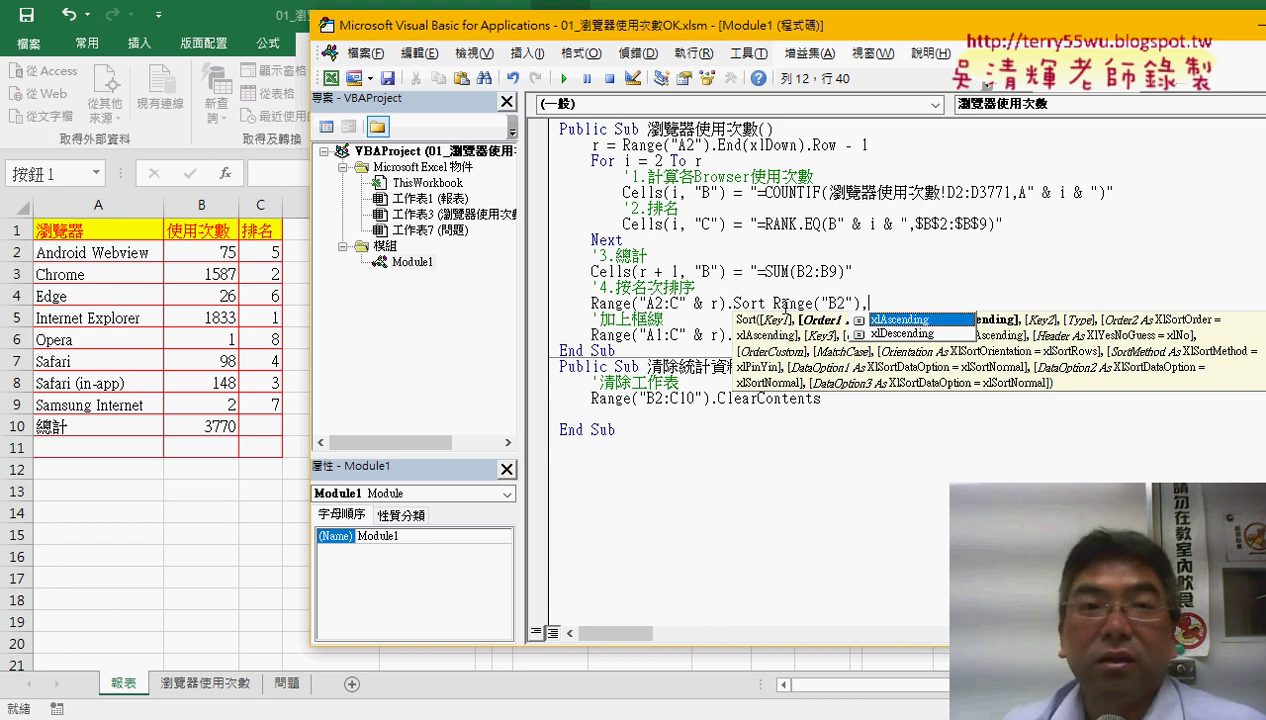
{"action": "key", "text": "Down"}
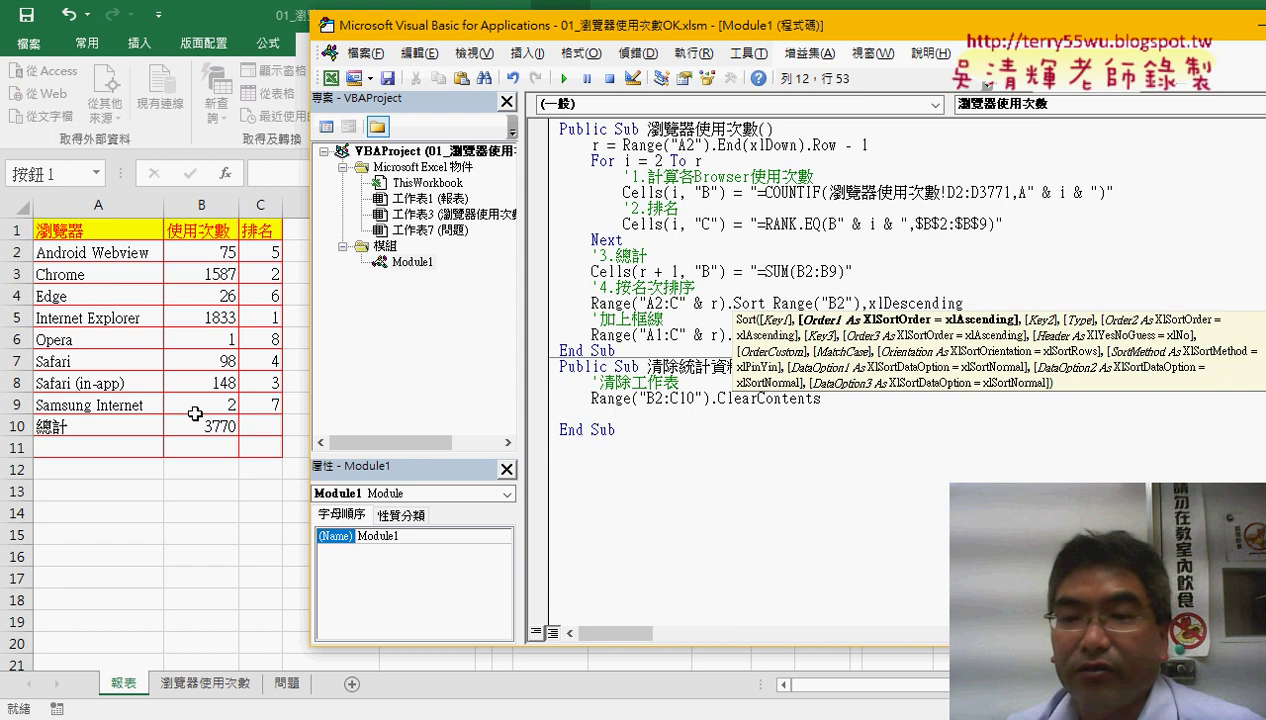
{"action": "left_click", "coordinate": [851, 224]}
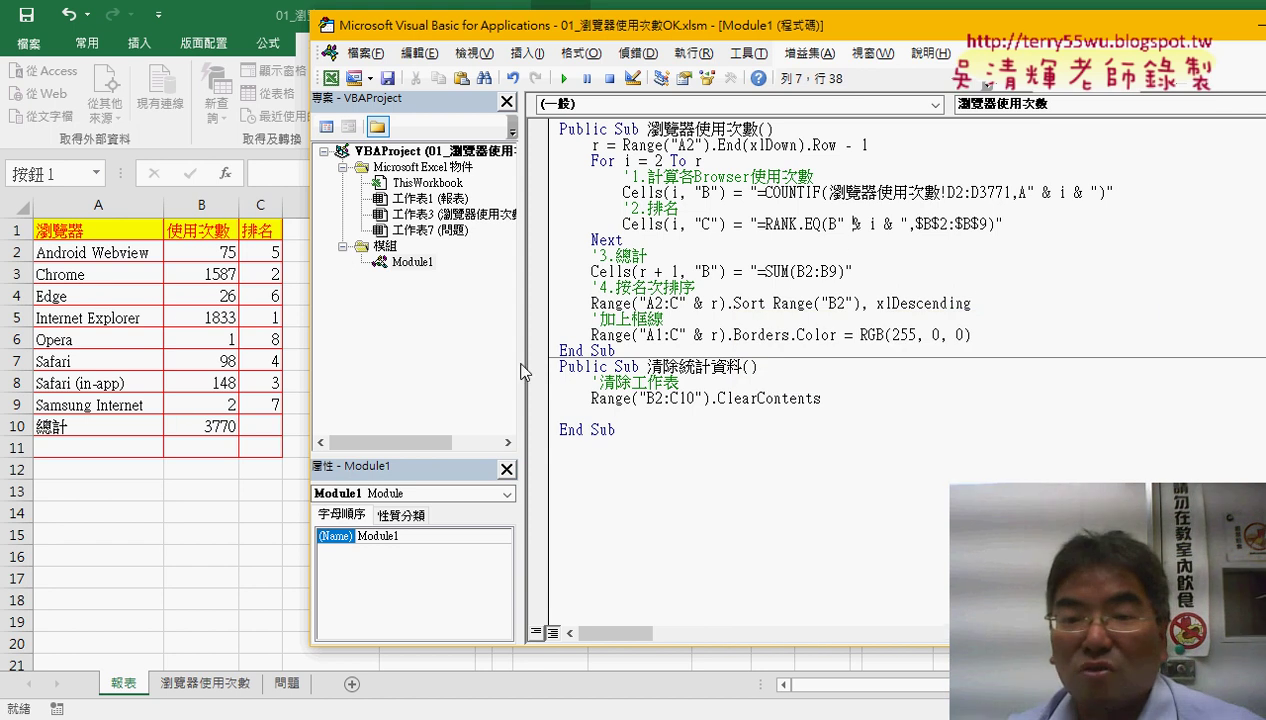
Set a breakpoint on the Sort line and run 清除統計資料 to empty B2:C10.
{"action": "left_click", "coordinate": [538, 303]}
{"action": "left_click", "coordinate": [626, 398]}
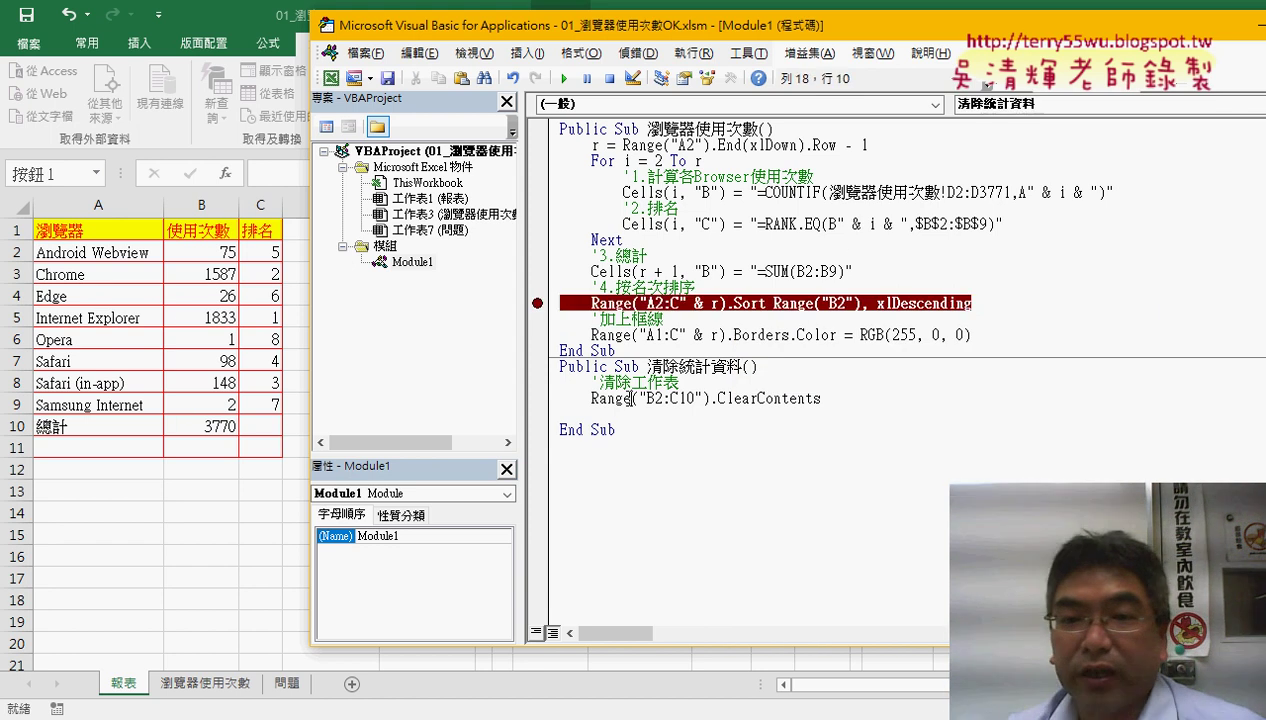
{"action": "left_click", "coordinate": [565, 79]}
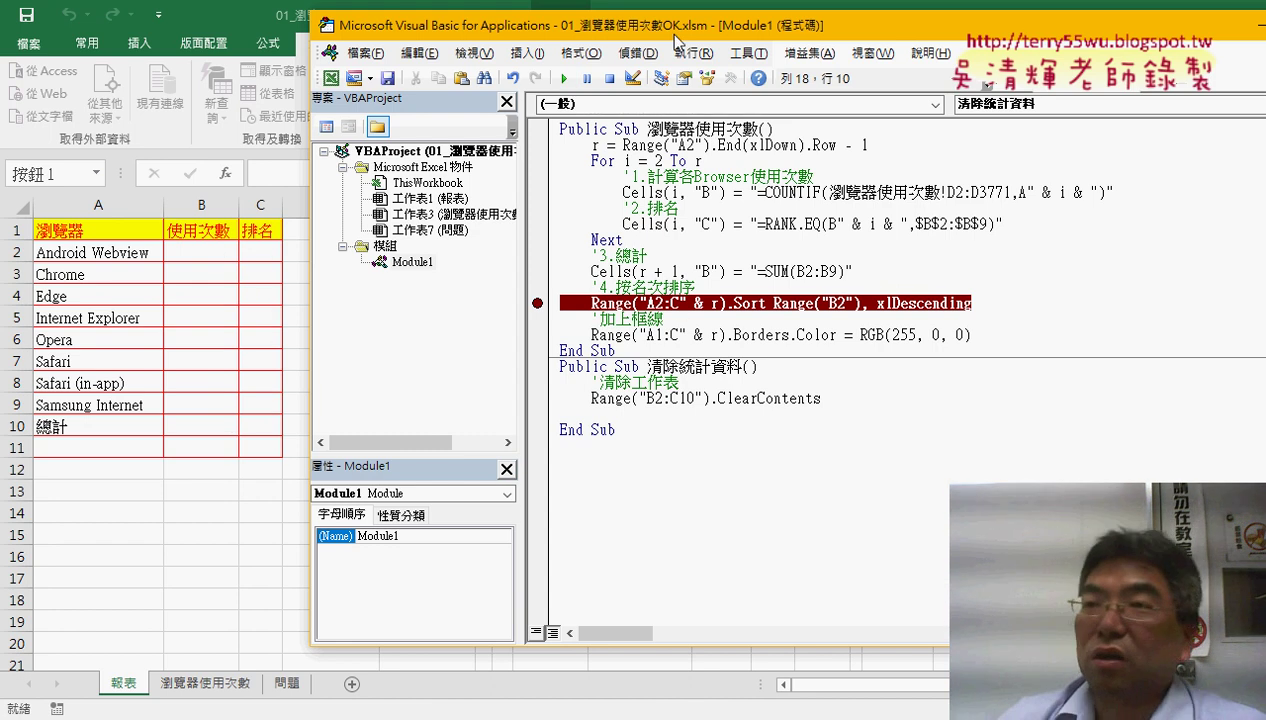
{"action": "left_click_drag", "start_coordinate": [665, 26], "coordinate": [704, 23]}
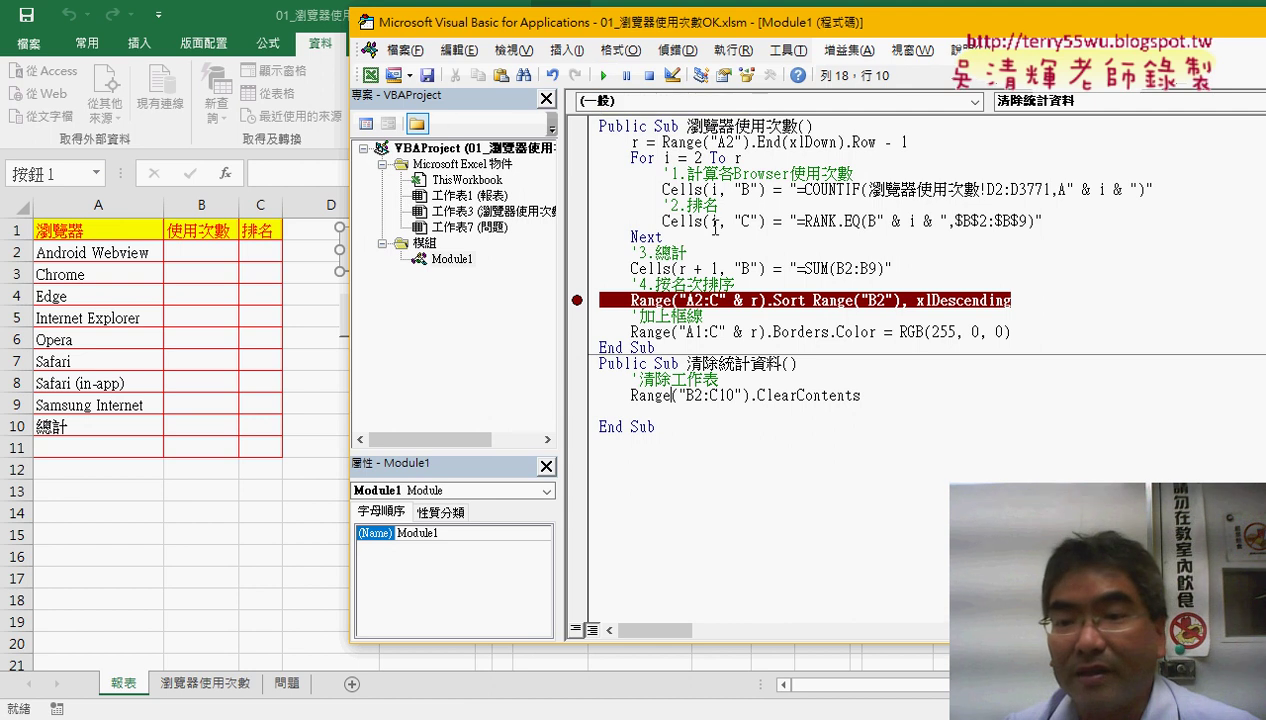
Run 瀏覽器使用次數 to the breakpoint and step over the descending Sort.
{"action": "left_click", "coordinate": [604, 76]}
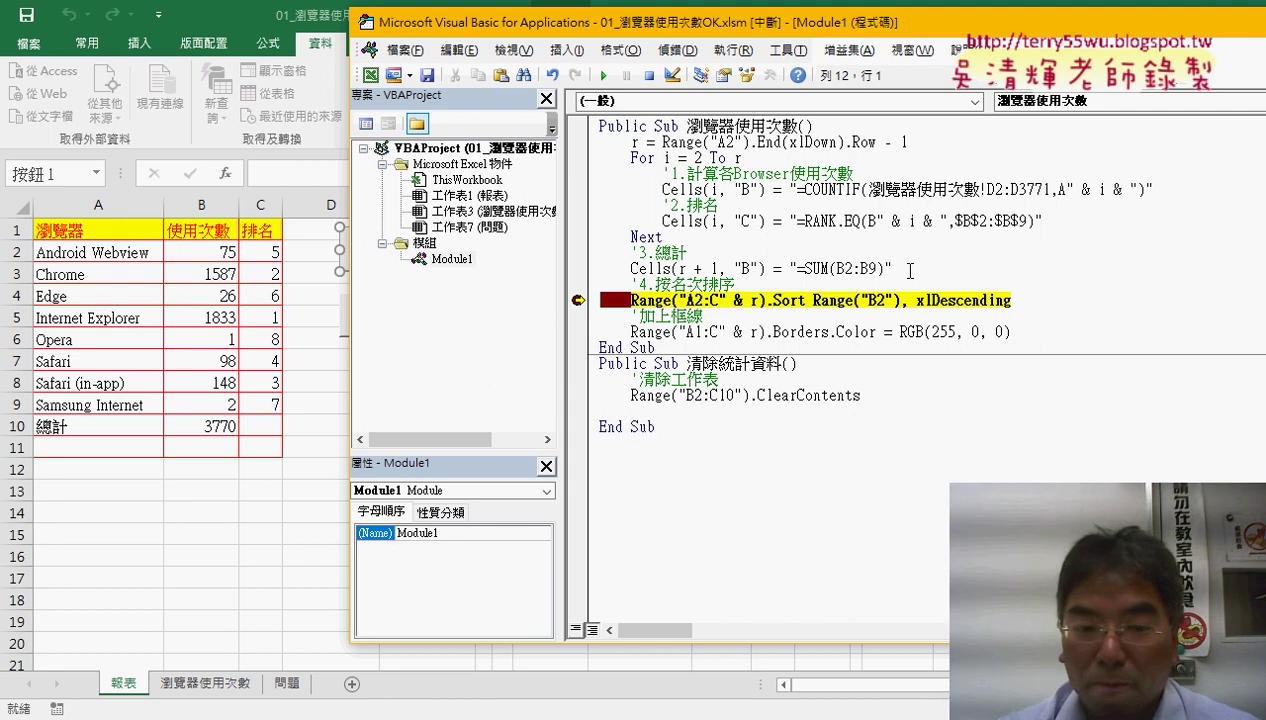
{"action": "key", "text": "F8"}
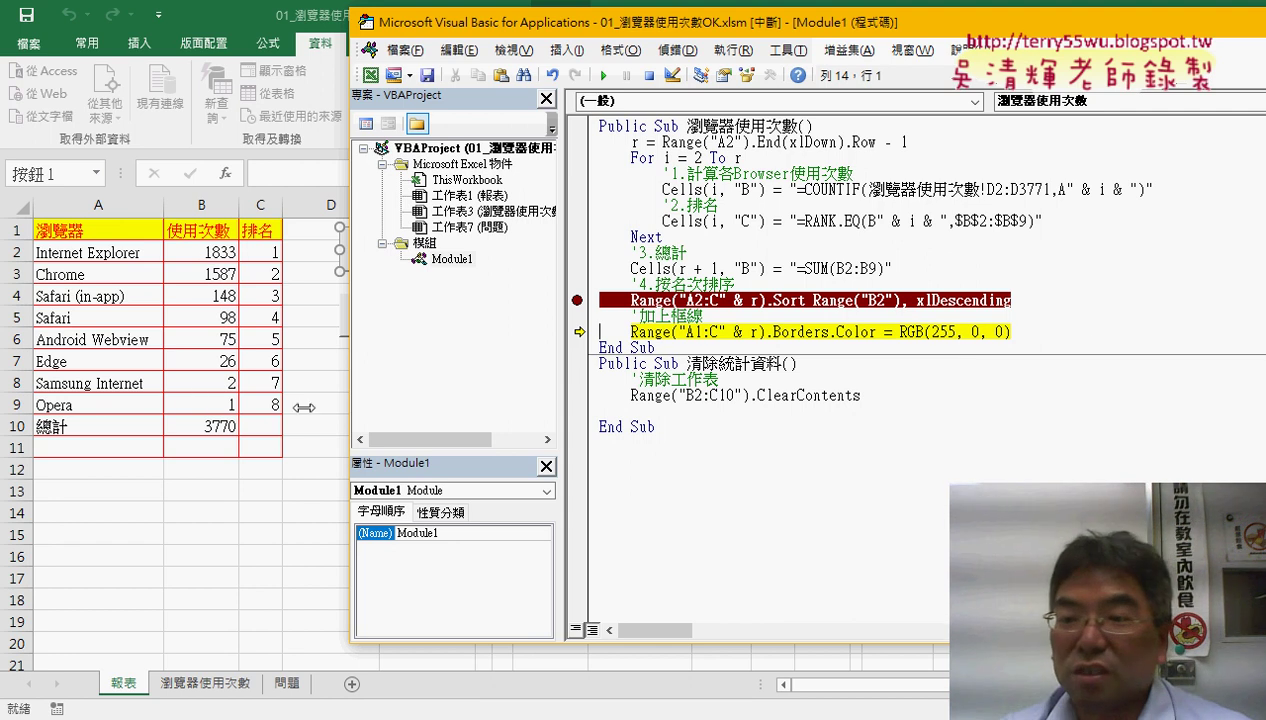
{"action": "left_click_drag", "start_coordinate": [1019, 300], "coordinate": [900, 302]}
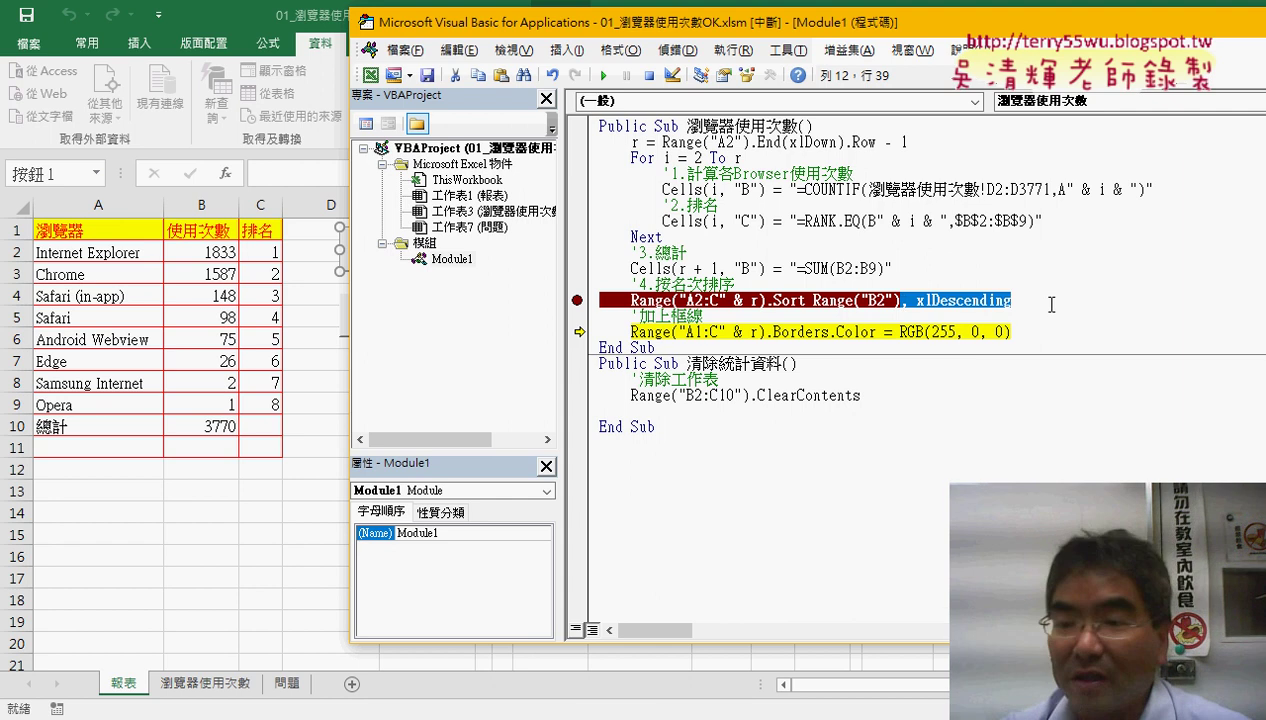
Change the order to xlAscending and rerun the Sort, listing Opera first.
{"action": "type", "text": ","}
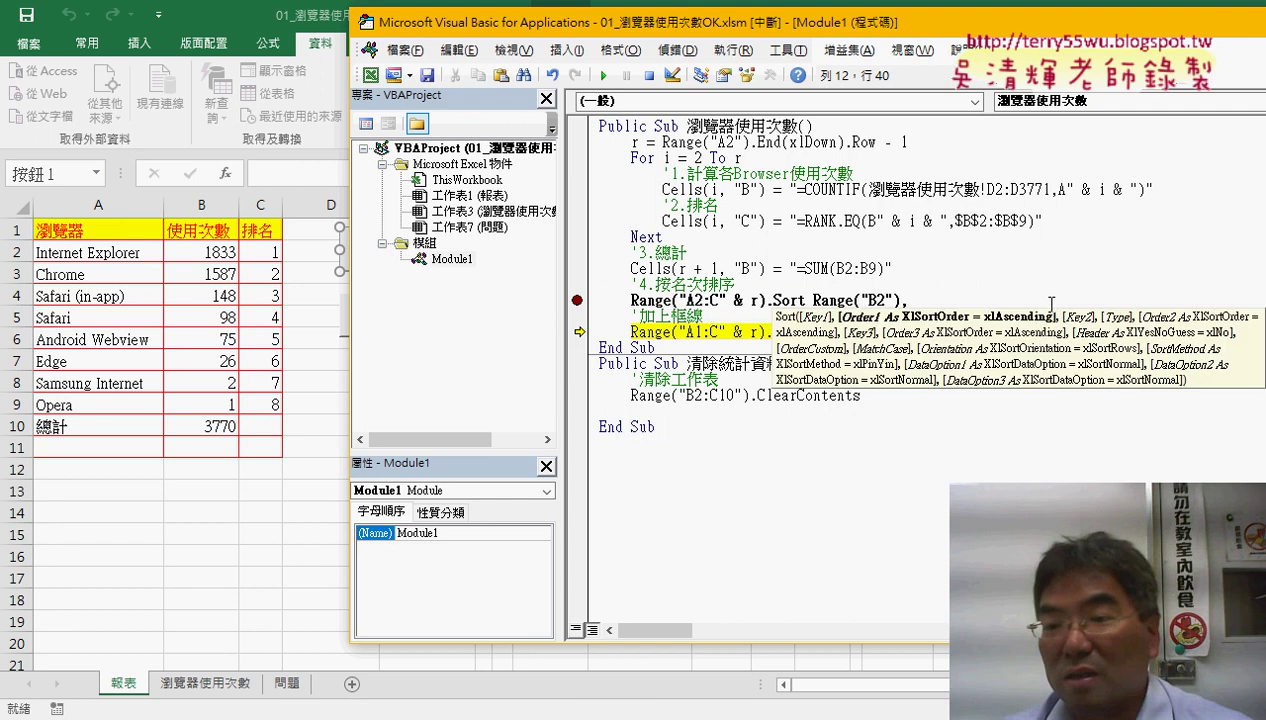
{"action": "type", "text": "xlAscending"}
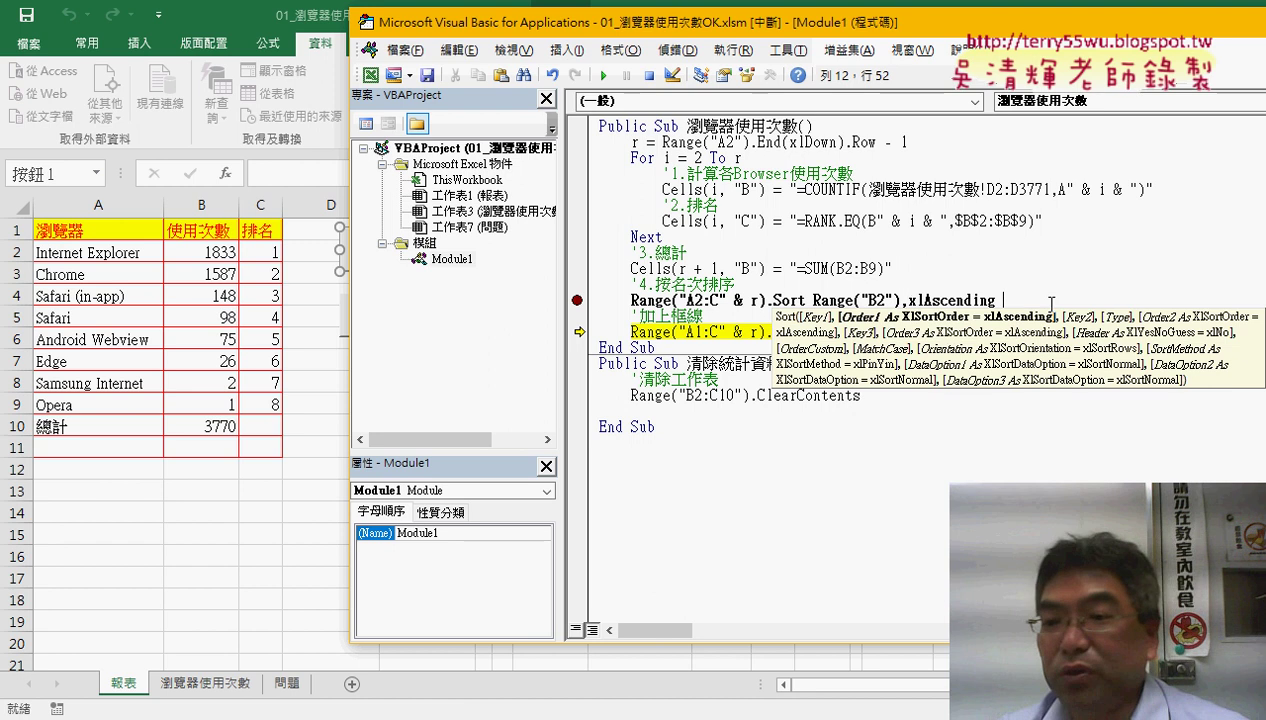
{"action": "left_click", "coordinate": [984, 259]}
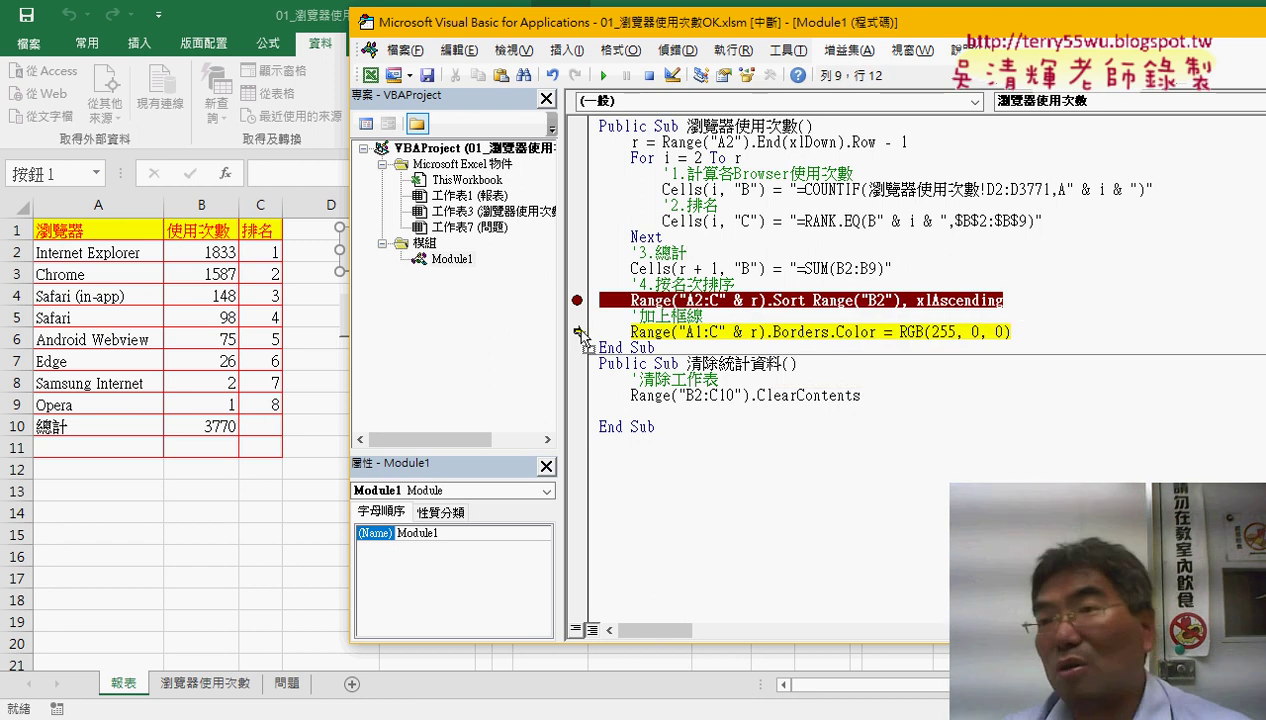
{"action": "left_click_drag", "start_coordinate": [580, 333], "coordinate": [577, 300]}
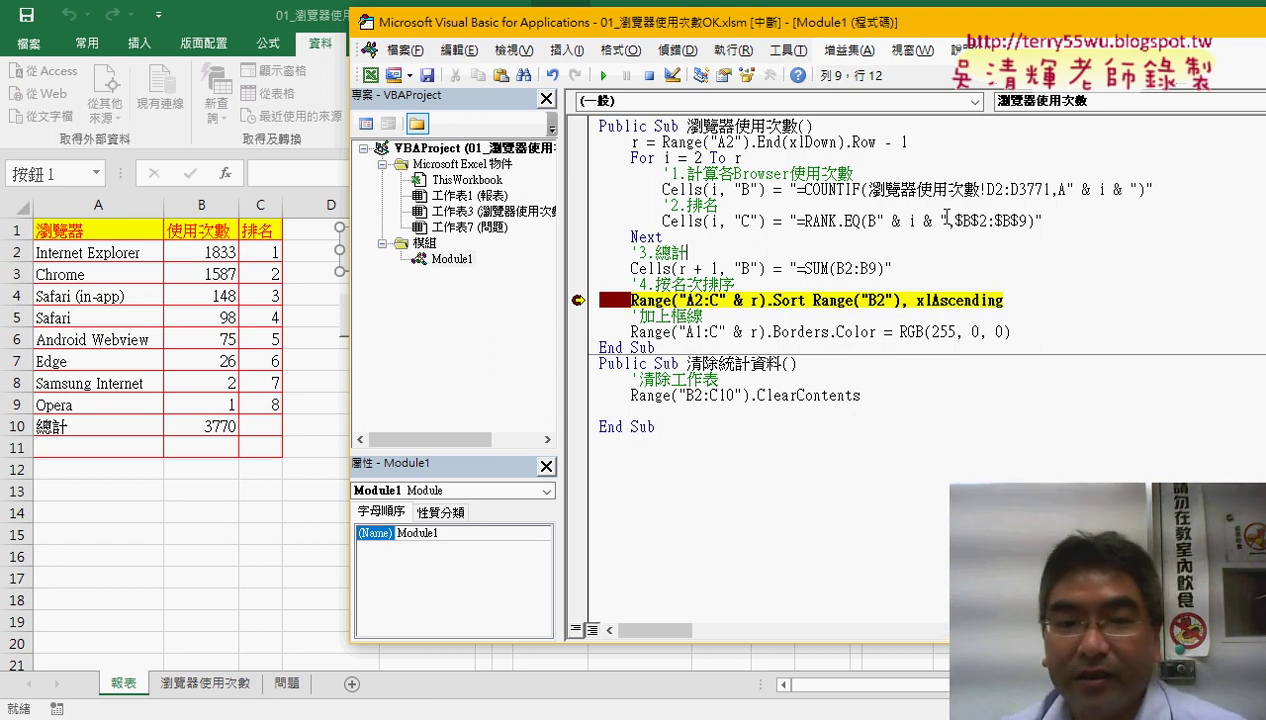
{"action": "key", "text": "F8"}
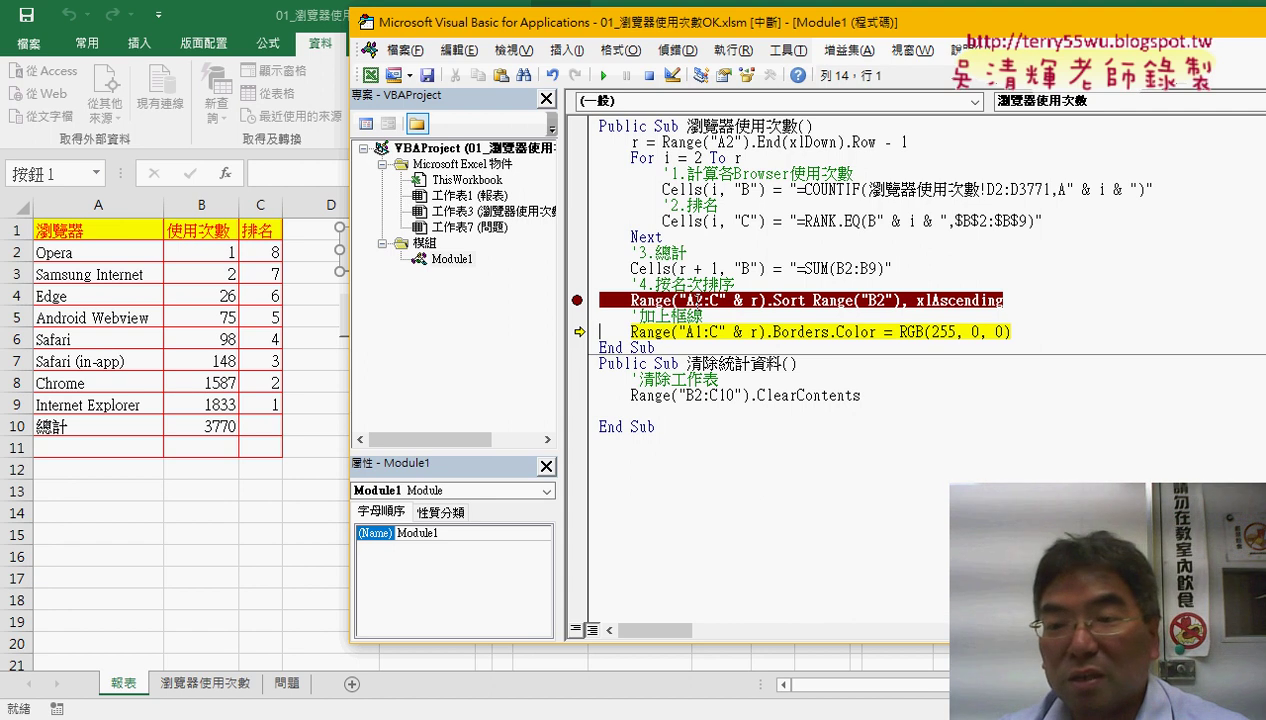
Change the sort key to Range("C2") and rerun the Sort, ordering rows by rank.
{"action": "left_click", "coordinate": [869, 300]}
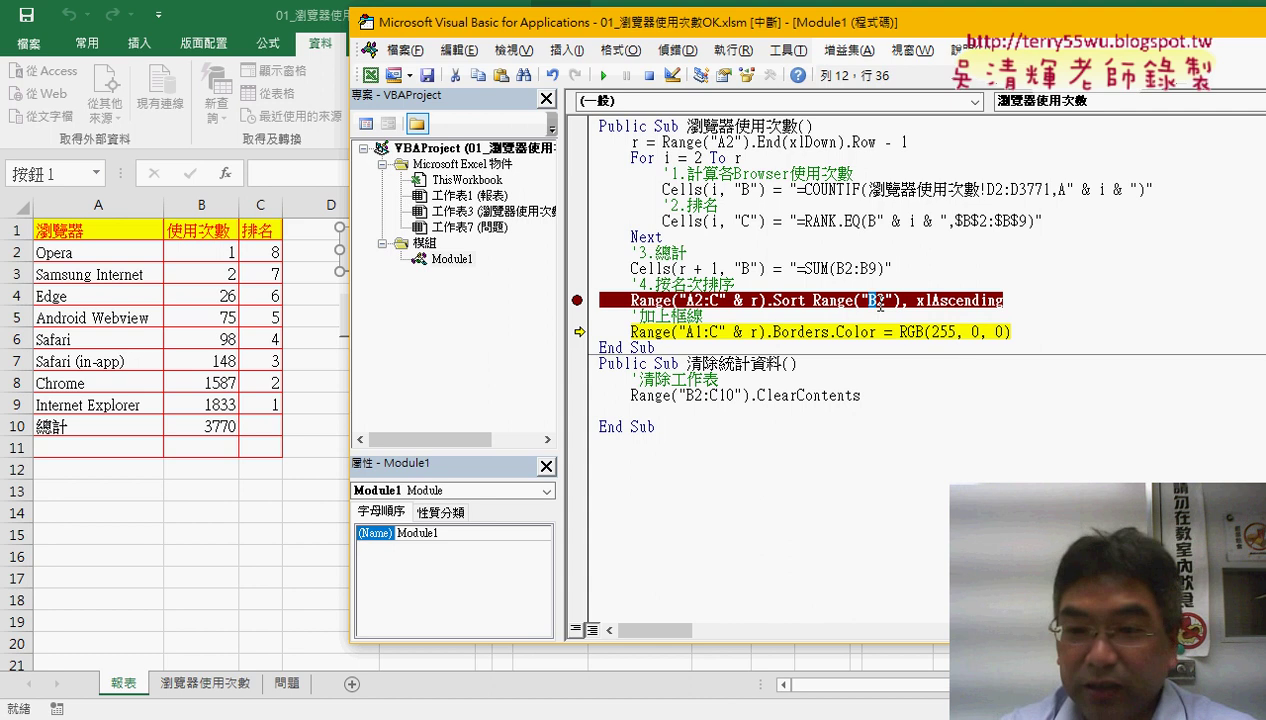
{"action": "type", "text": "C"}
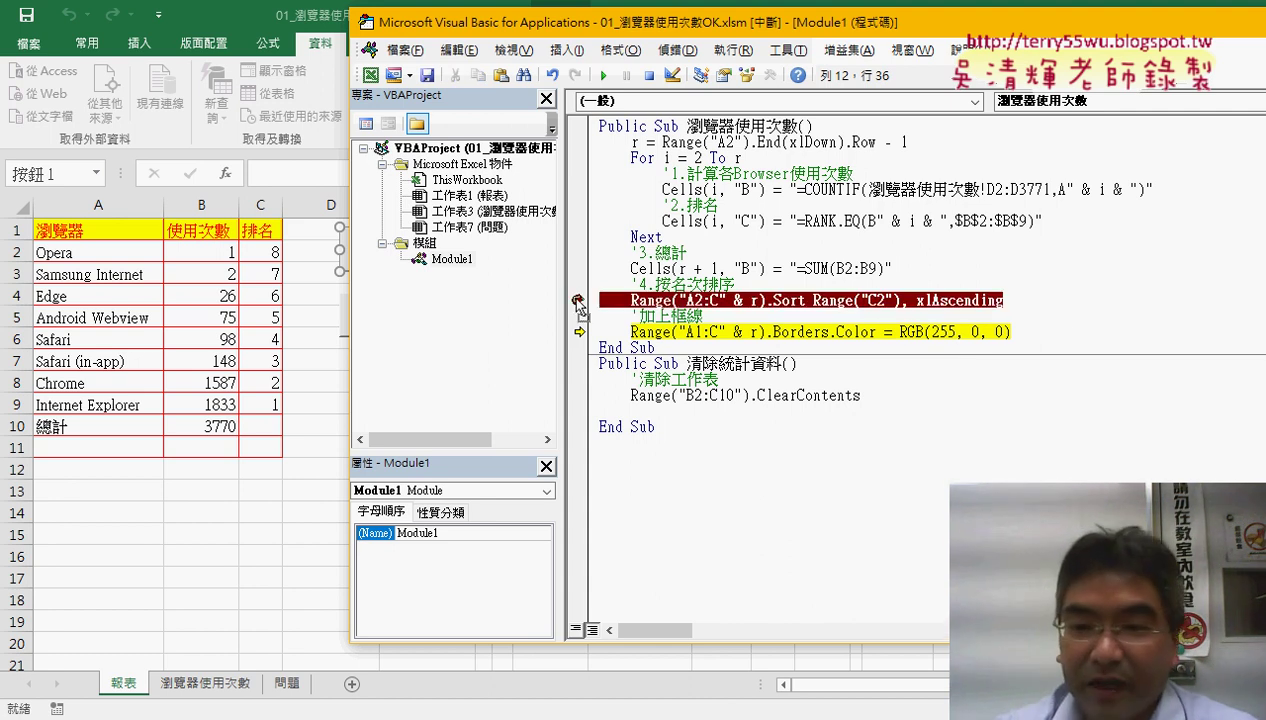
{"action": "left_click_drag", "start_coordinate": [578, 332], "coordinate": [578, 300]}
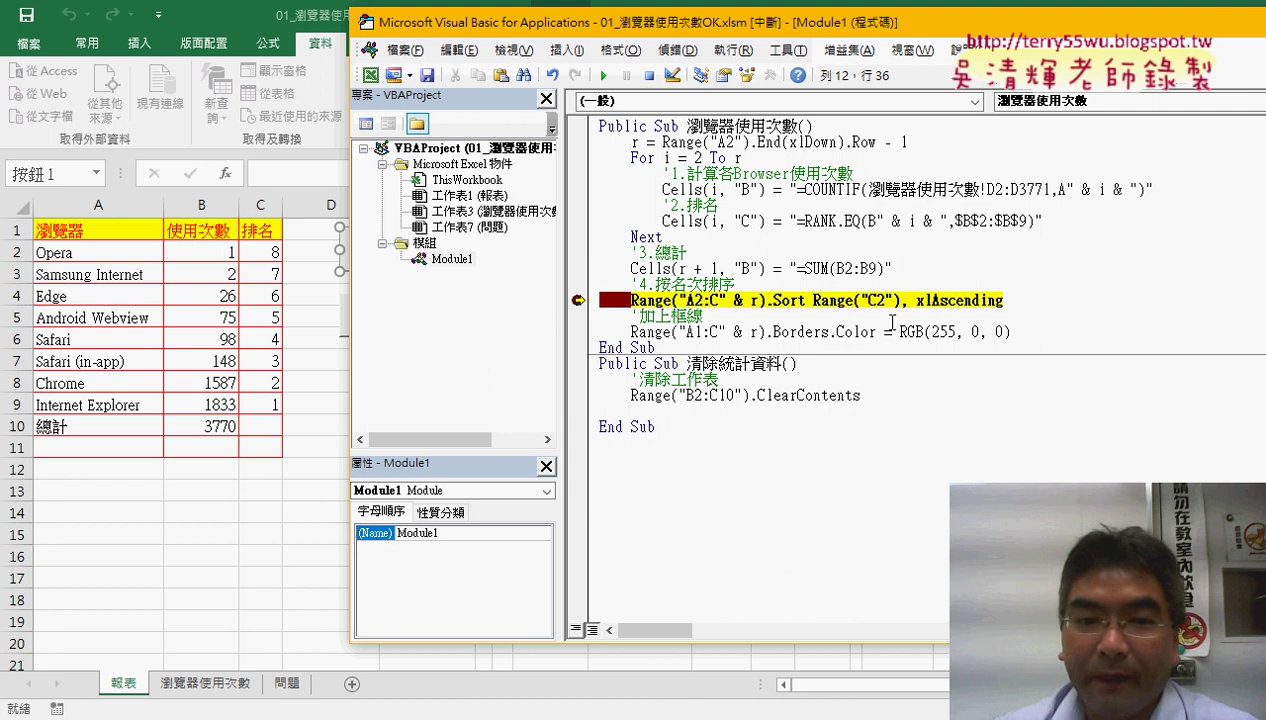
{"action": "key", "text": "F8"}
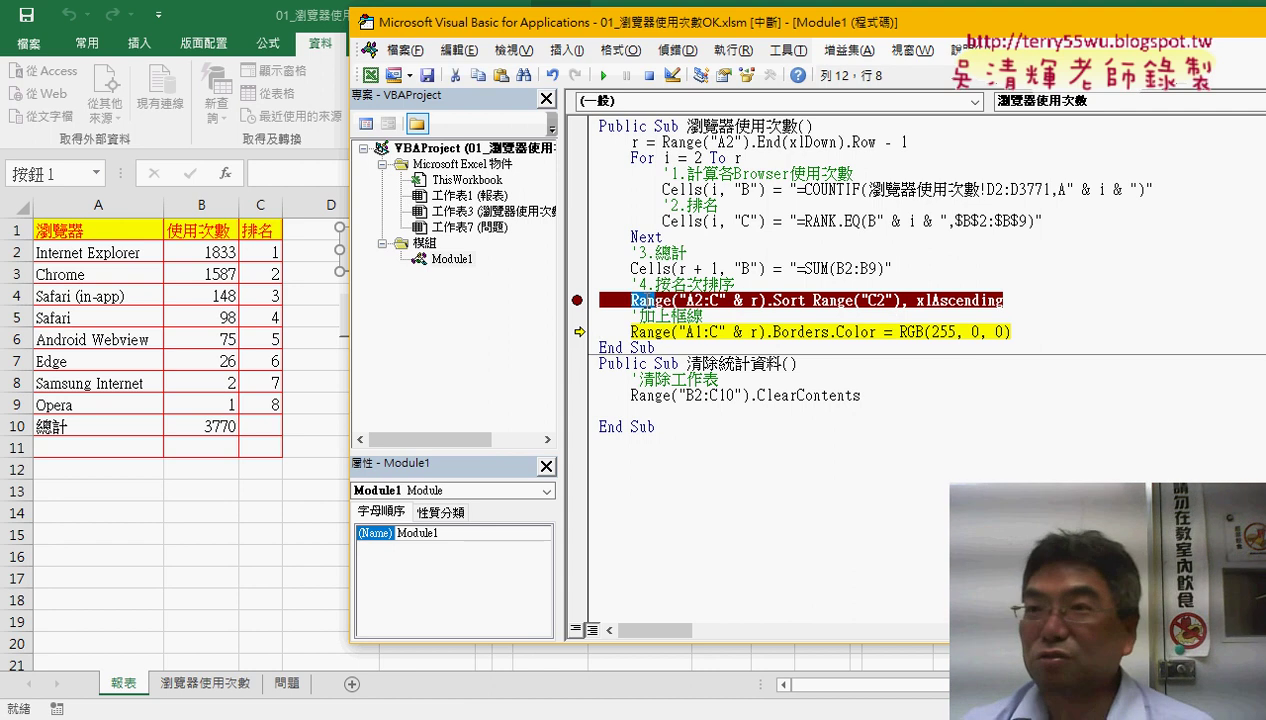
{"action": "left_click_drag", "start_coordinate": [630, 300], "coordinate": [765, 300]}
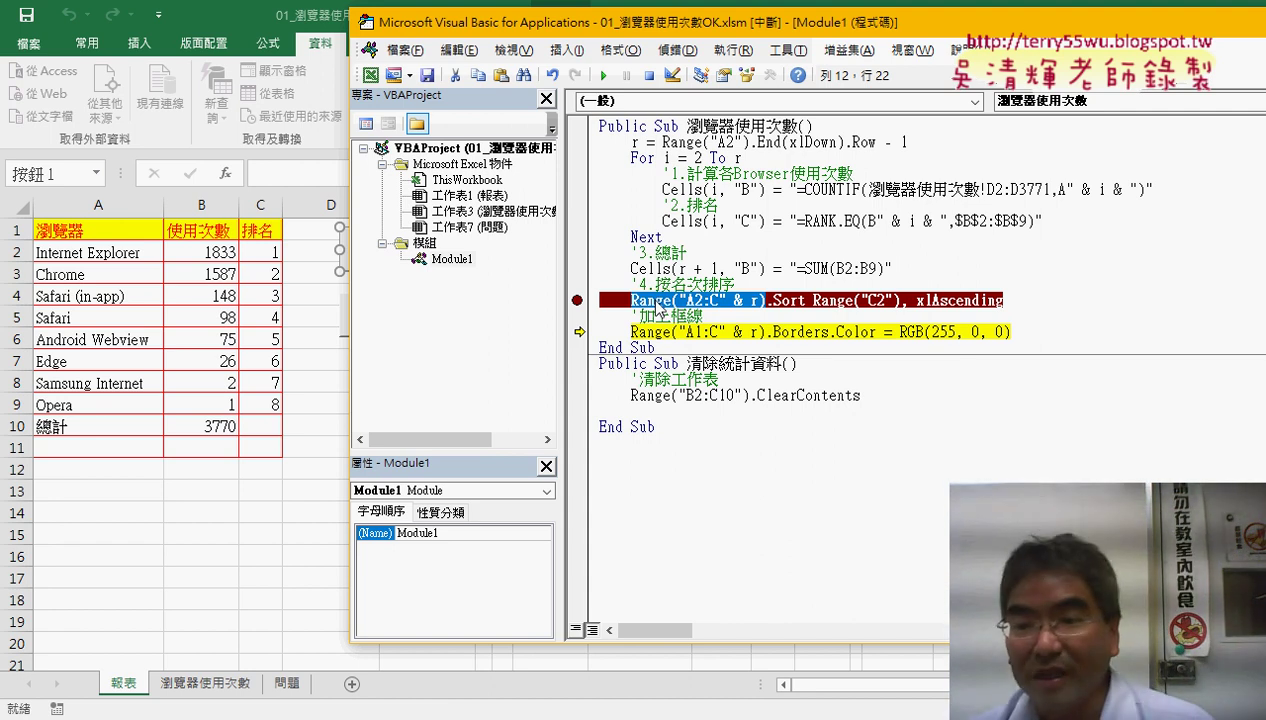
Insert key1:= before Range("C2") and order1:= before xlAscending.
{"action": "left_click_drag", "start_coordinate": [1013, 301], "coordinate": [816, 304]}
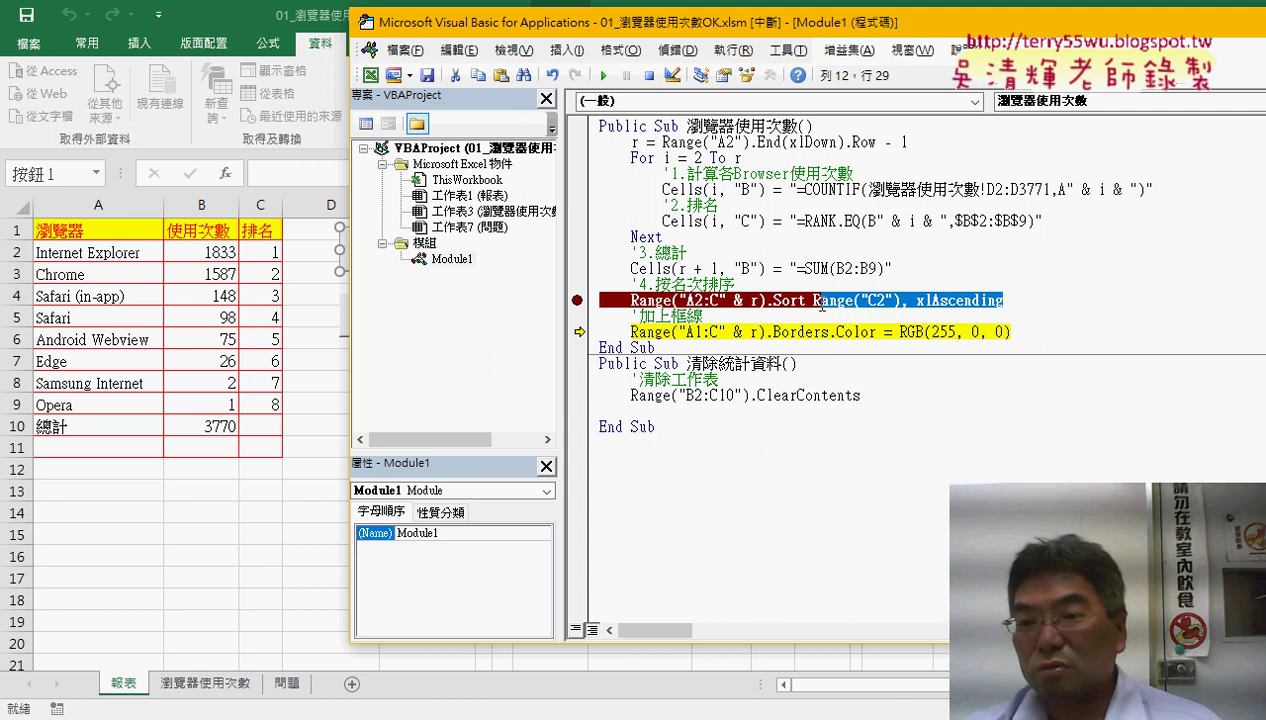
{"action": "left_click", "coordinate": [816, 304]}
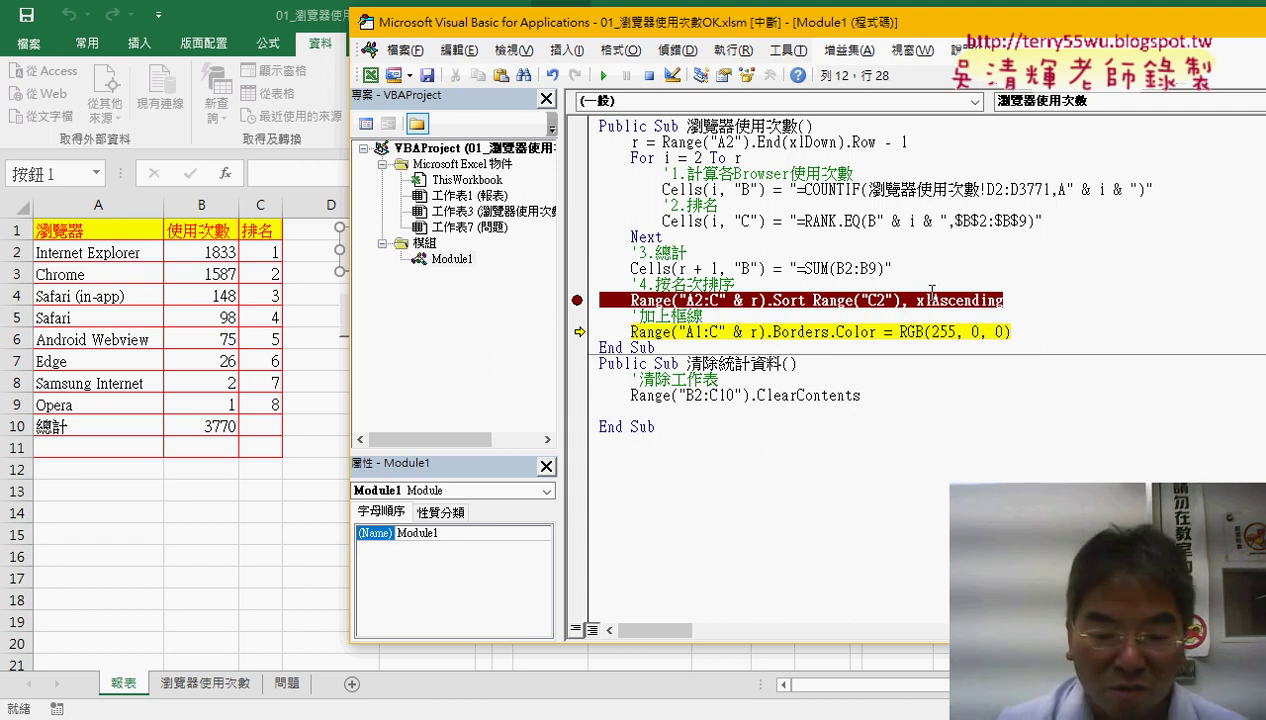
{"action": "type", "text": "k"}
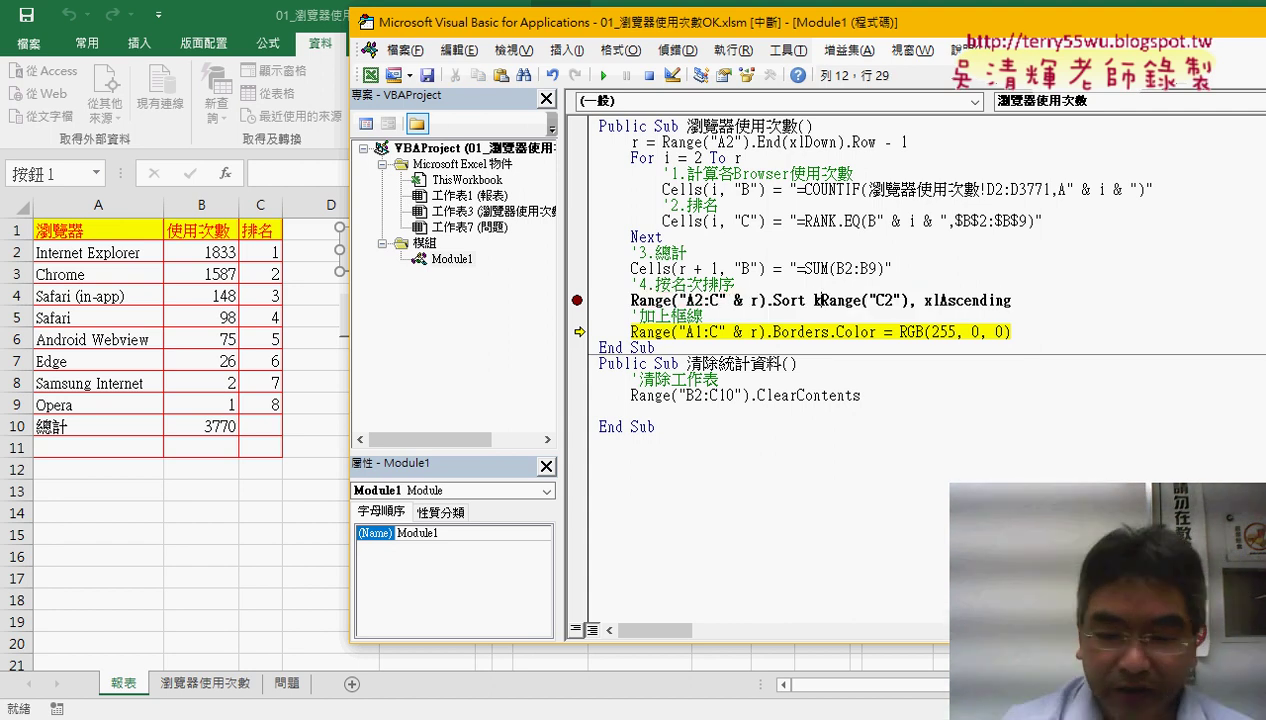
{"action": "type", "text": "ey"}
{"action": "type", "text": "1:"}
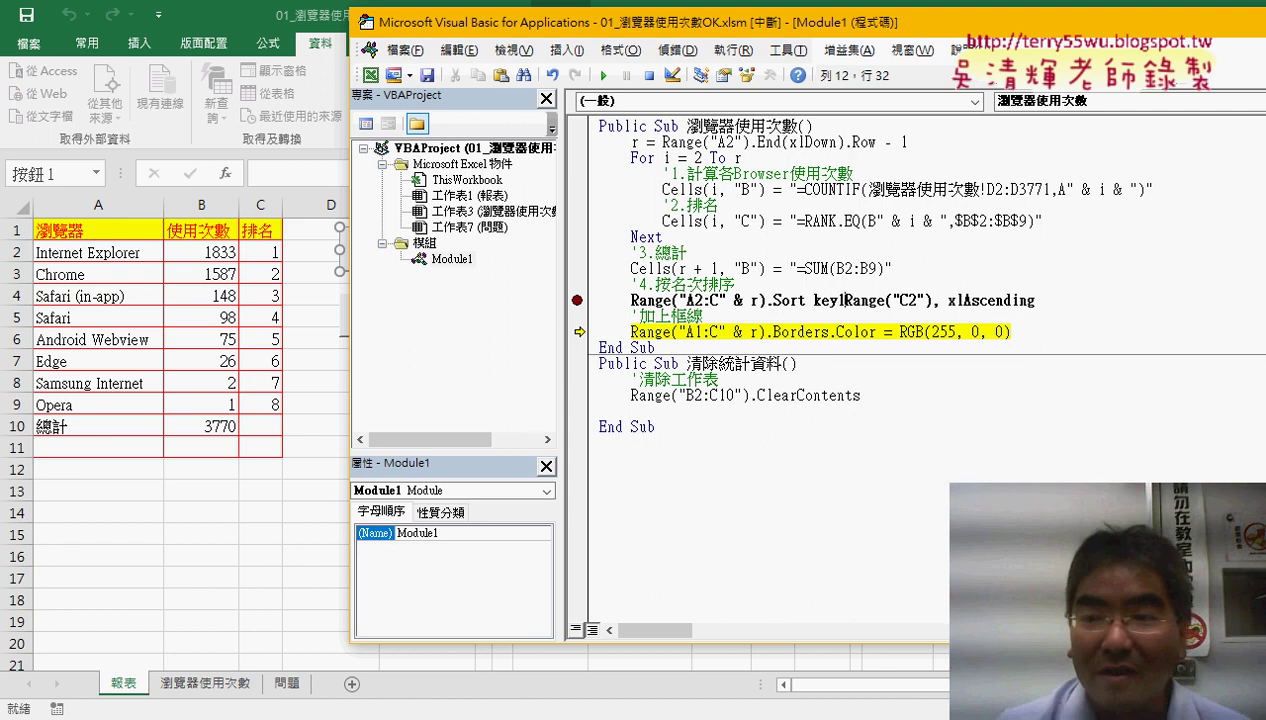
{"action": "type", "text": "="}
{"action": "left_click", "coordinate": [955, 300]}
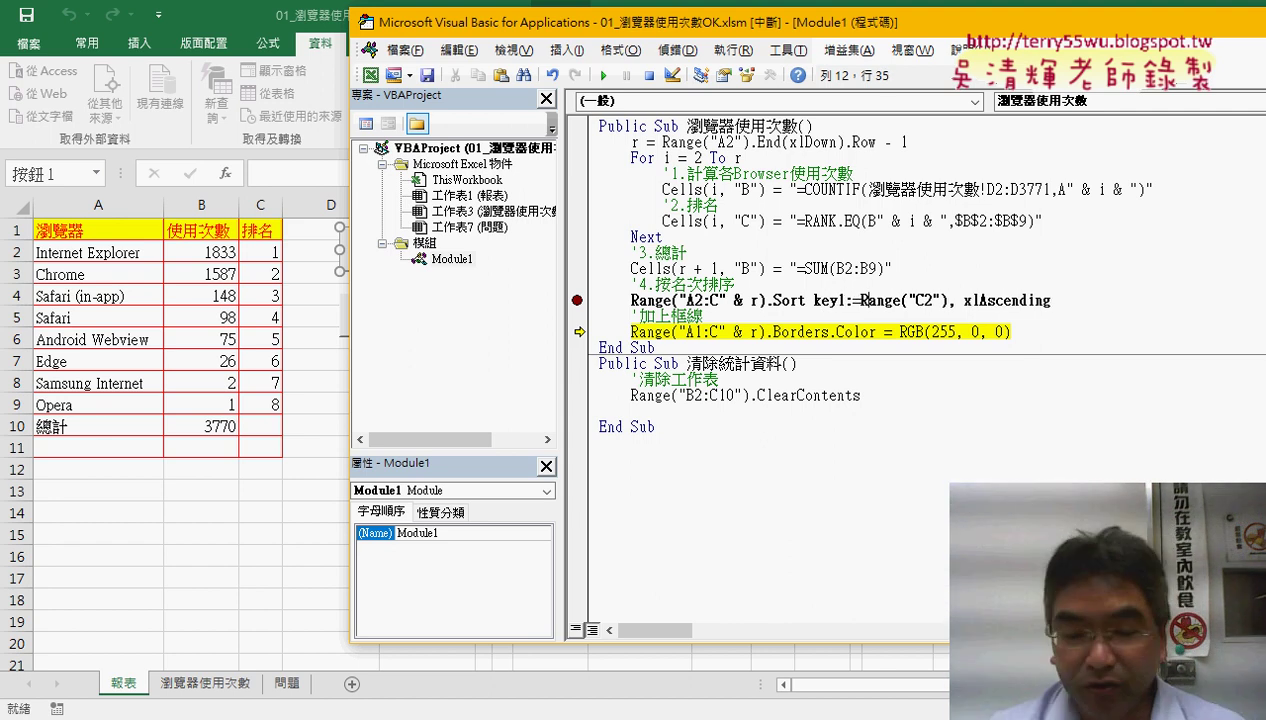
{"action": "left_click", "coordinate": [964, 300]}
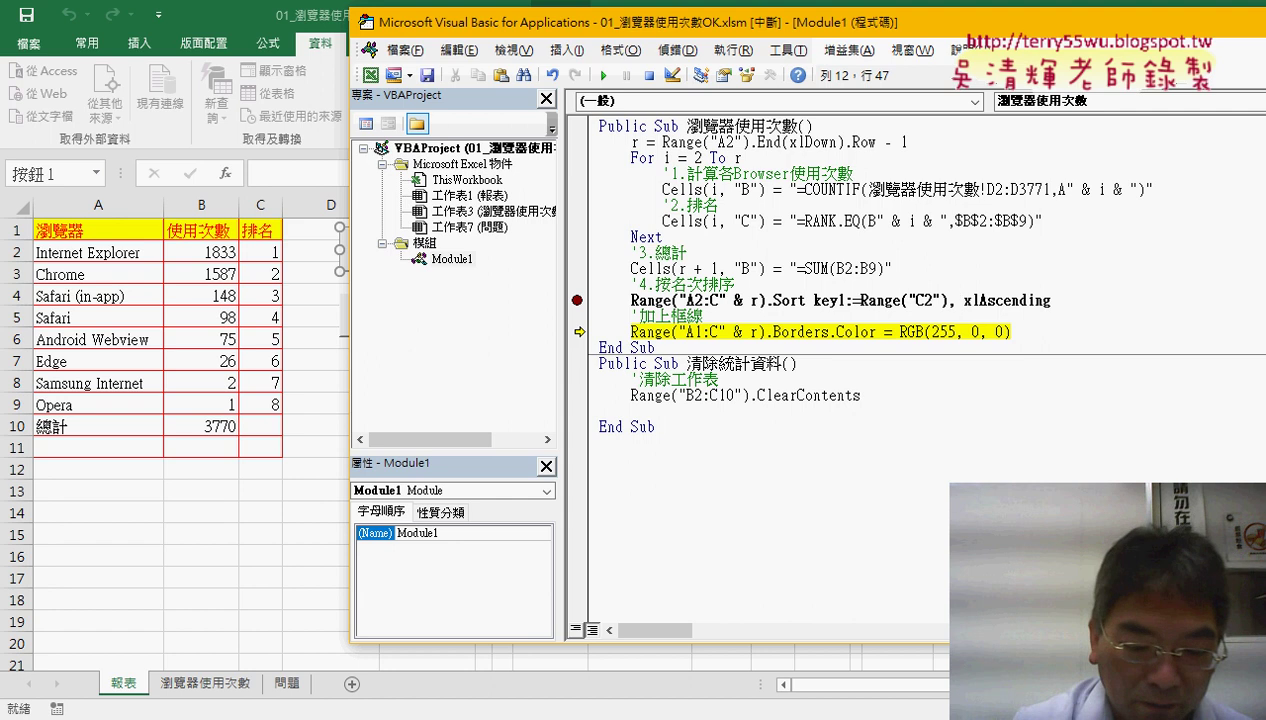
{"action": "type", "text": "ord"}
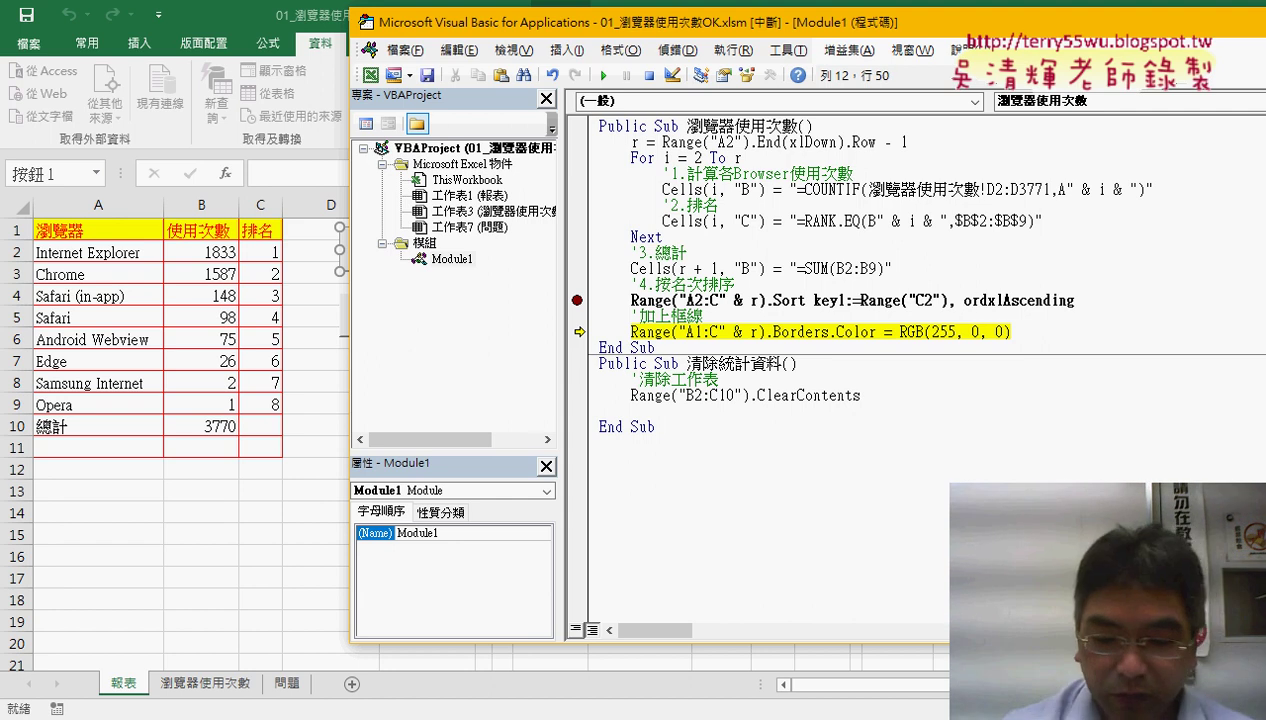
{"action": "type", "text": "er1:"}
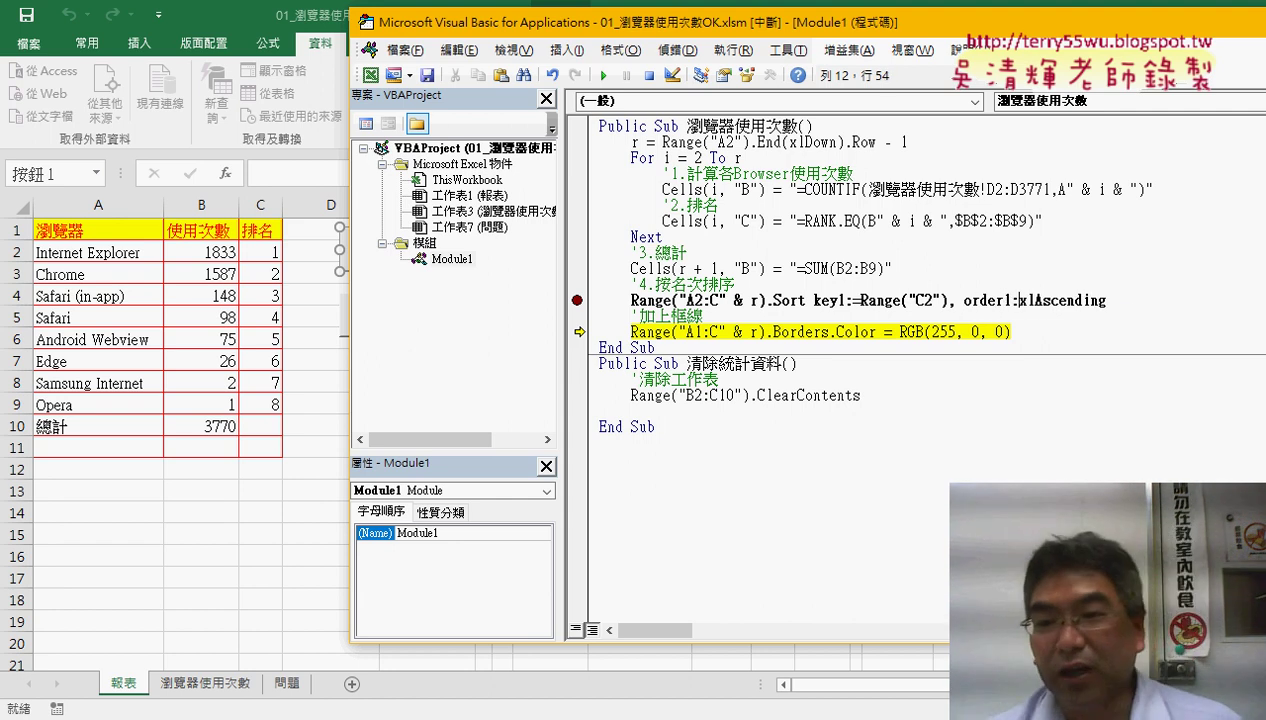
{"action": "type", "text": "="}
{"action": "left_click", "coordinate": [851, 300]}
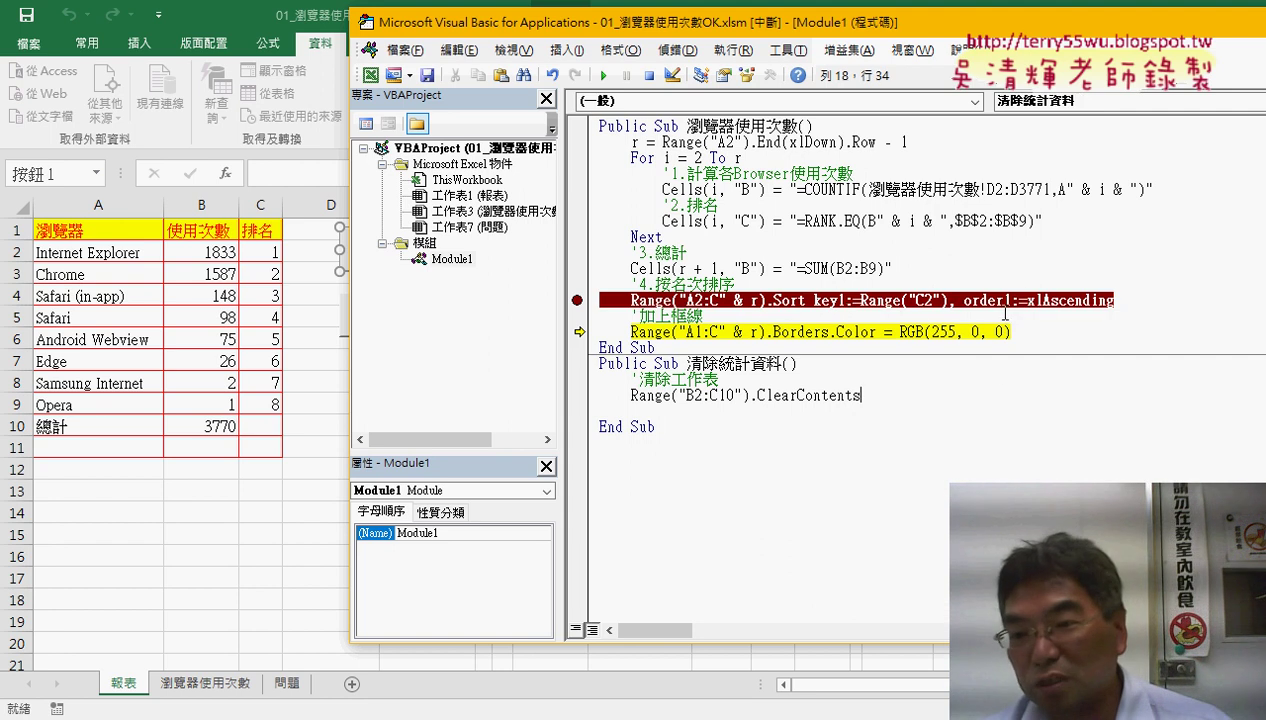
Review the named arguments and xlAscending's value, then add a trailing comma.
{"action": "left_click_drag", "start_coordinate": [1018, 300], "coordinate": [969, 300]}
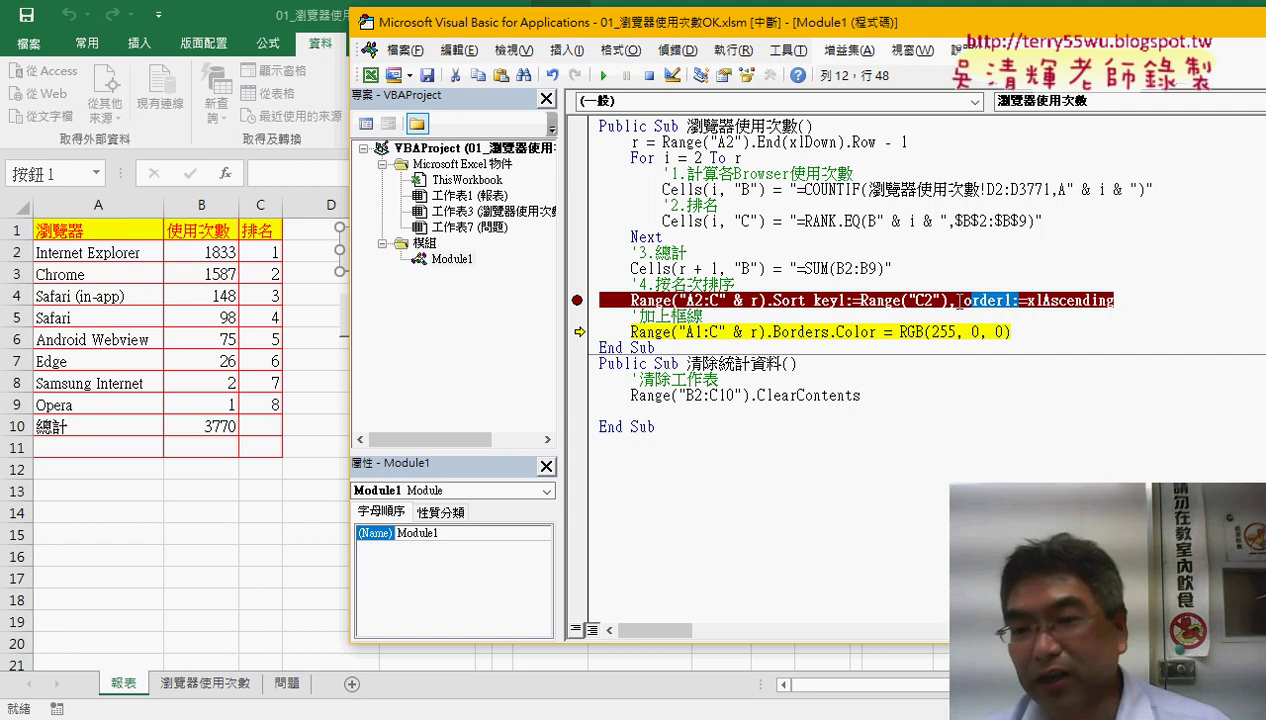
{"action": "left_click_drag", "start_coordinate": [852, 300], "coordinate": [813, 300]}
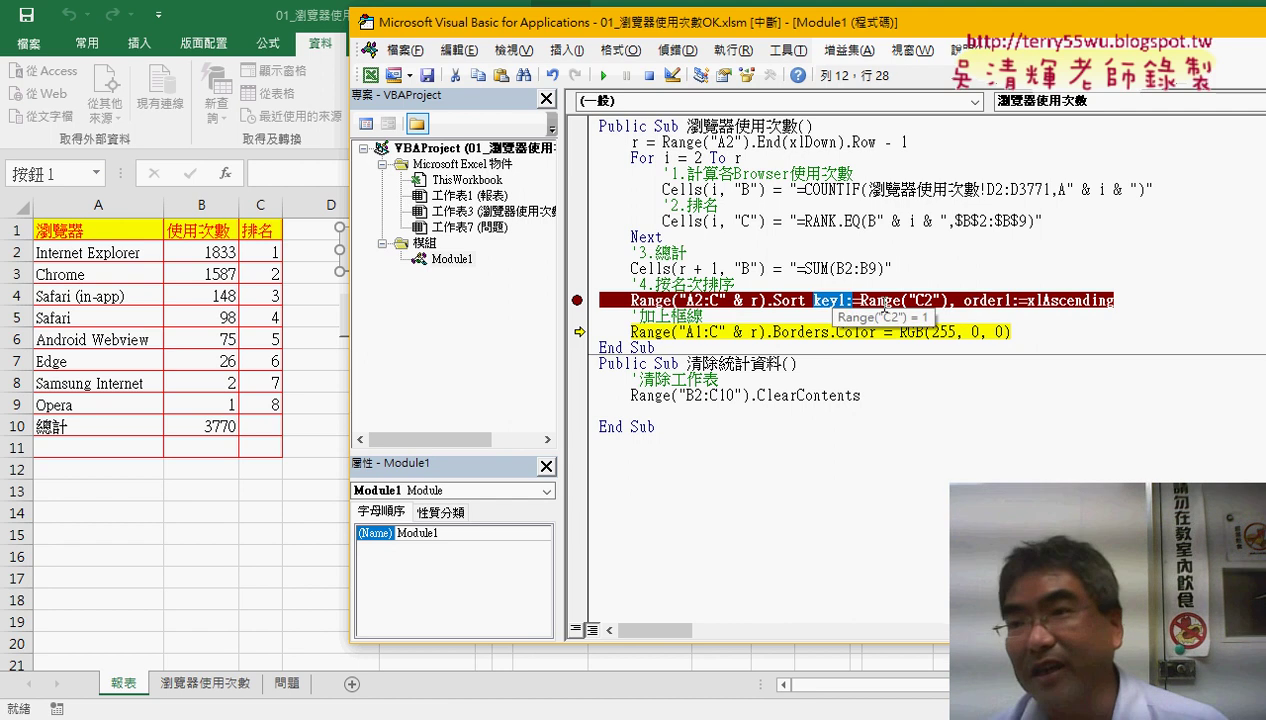
{"action": "left_click", "coordinate": [884, 303]}
{"action": "left_click", "coordinate": [1045, 300]}
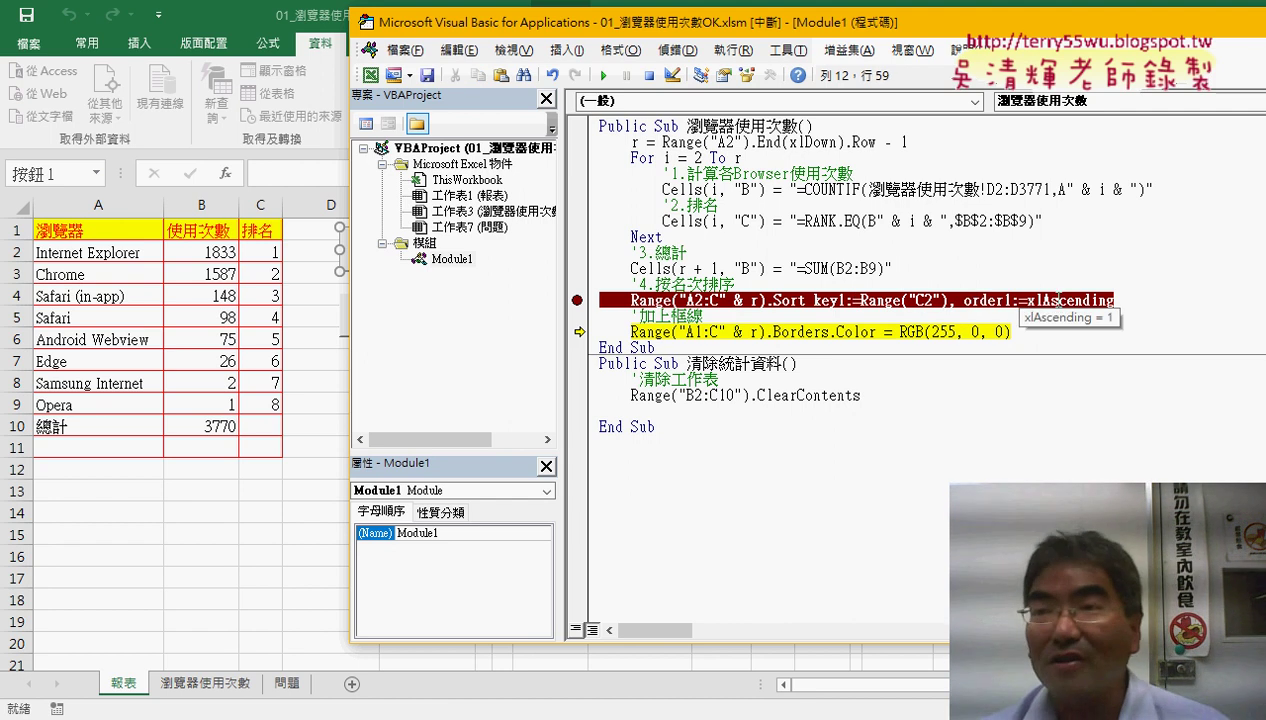
{"action": "left_click", "coordinate": [1136, 303]}
{"action": "type", "text": ","}
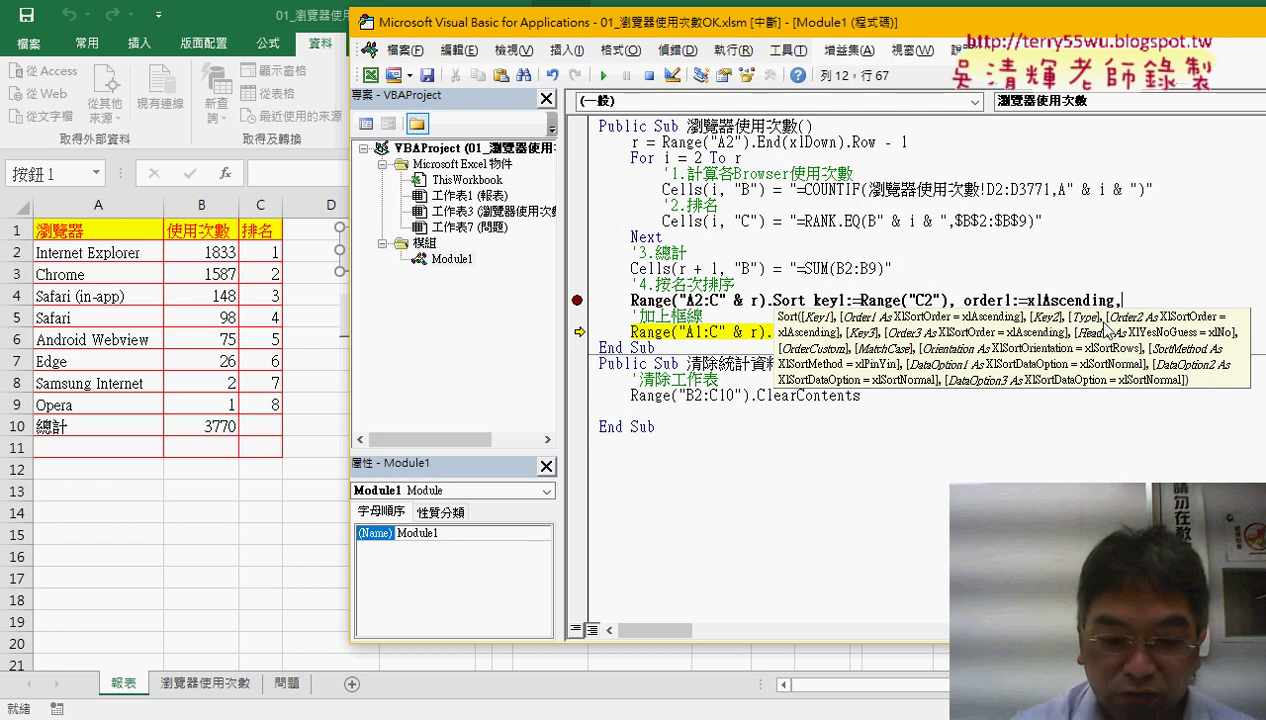
Add Header:=xlNo to the Sort call and rerun it, keeping Internet Explorer first.
{"action": "type", "text": "he"}
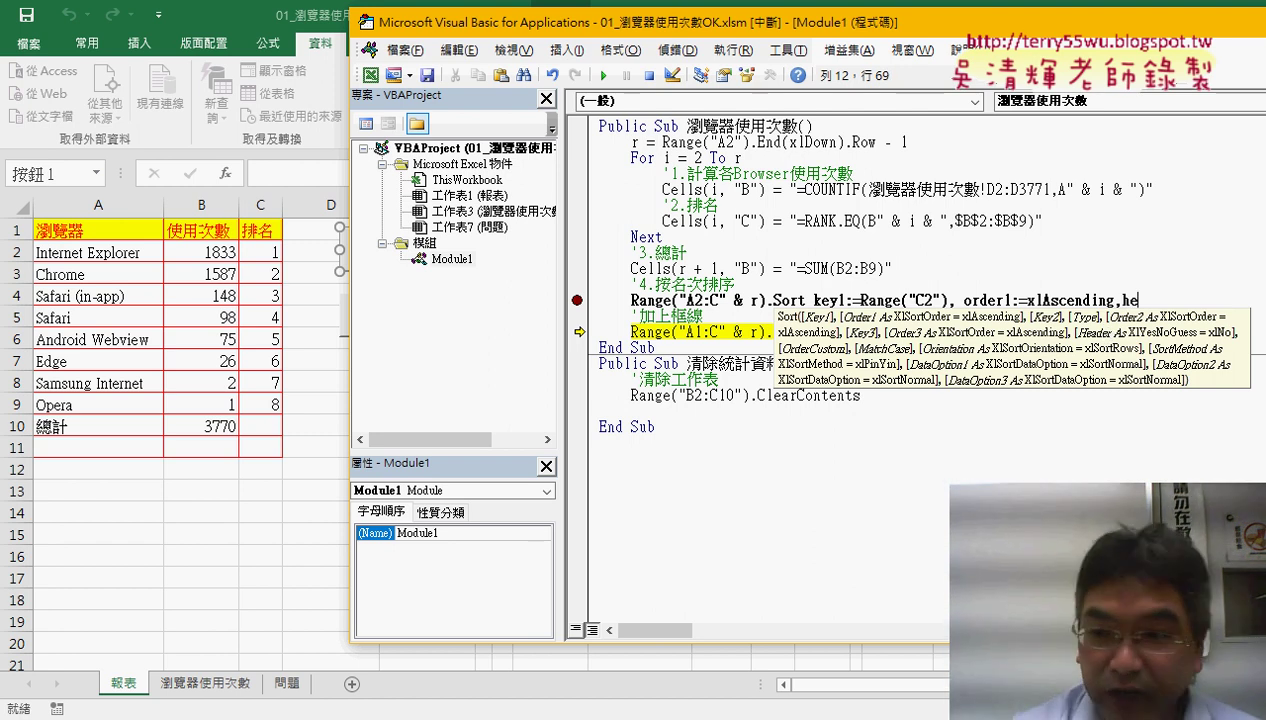
{"action": "type", "text": "ader"}
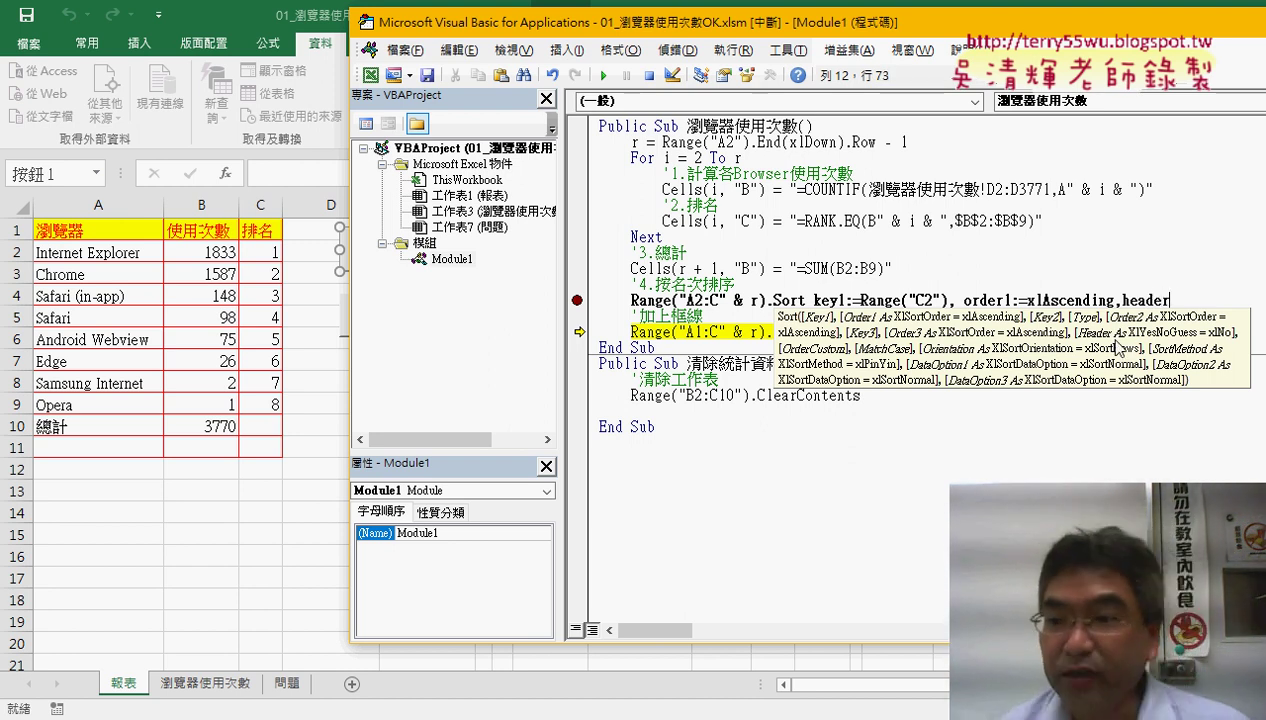
{"action": "type", "text": ":="}
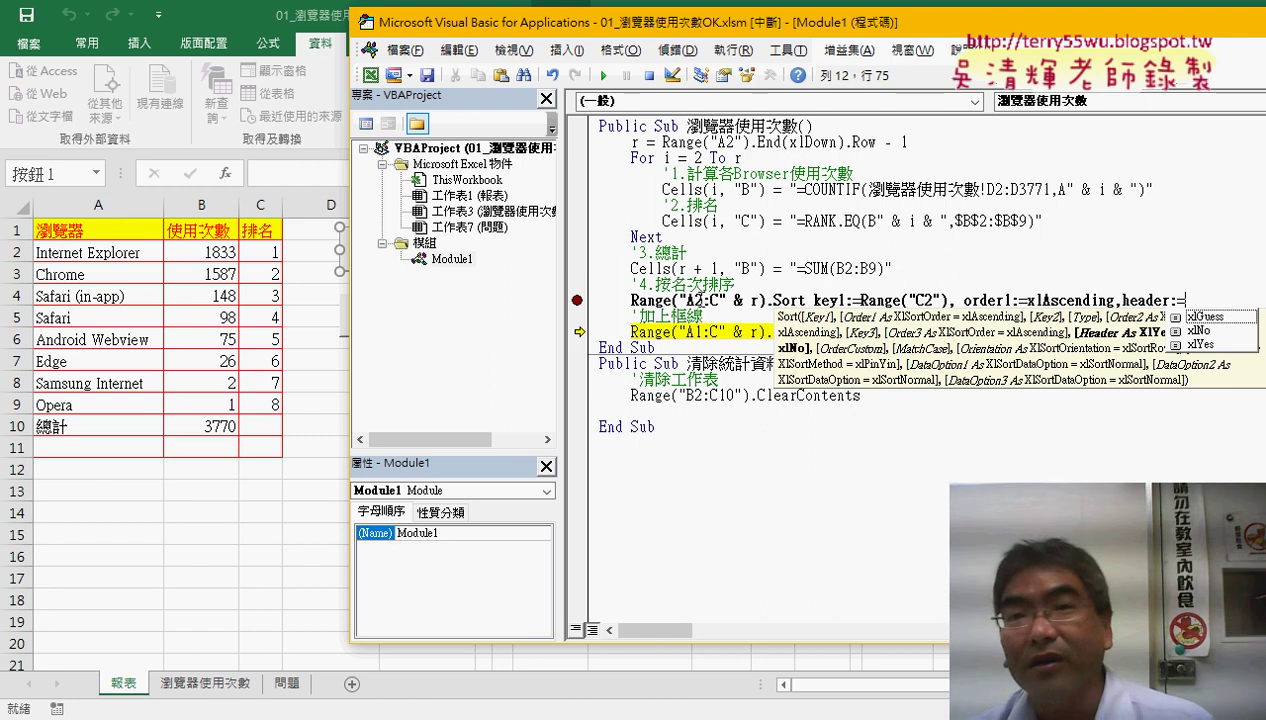
{"action": "left_click", "coordinate": [1210, 317]}
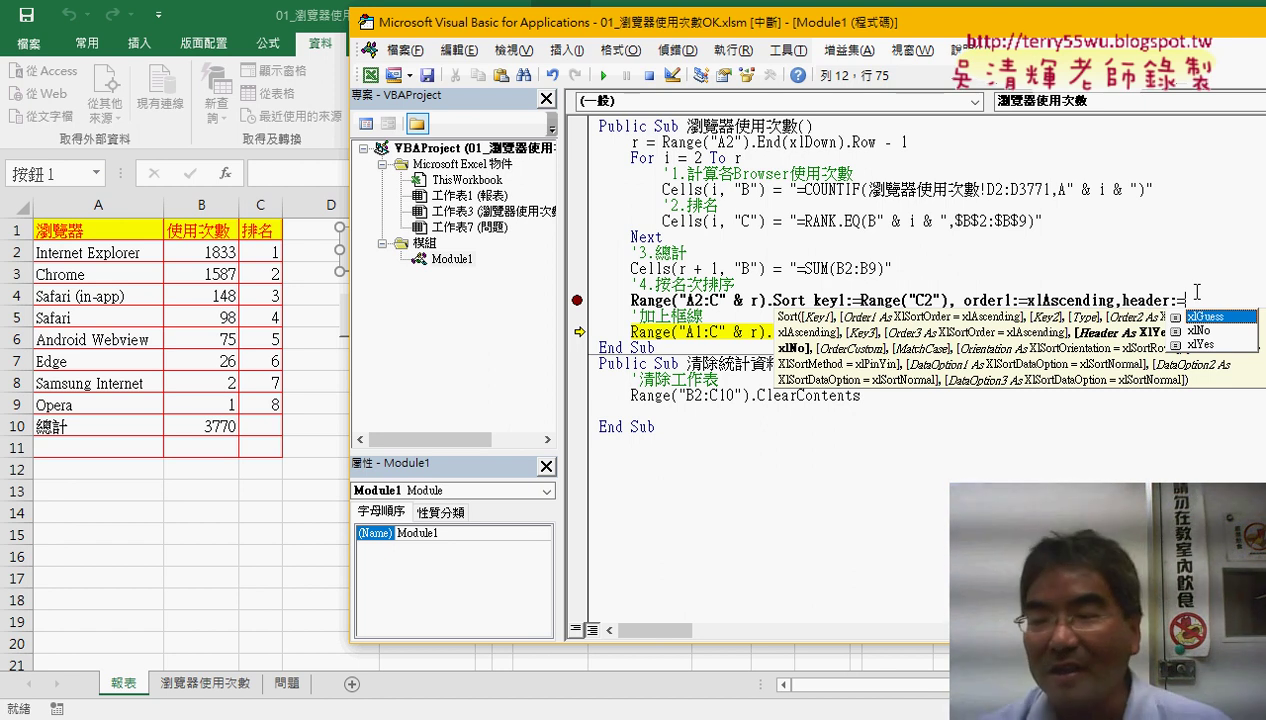
{"action": "key", "text": "Down"}
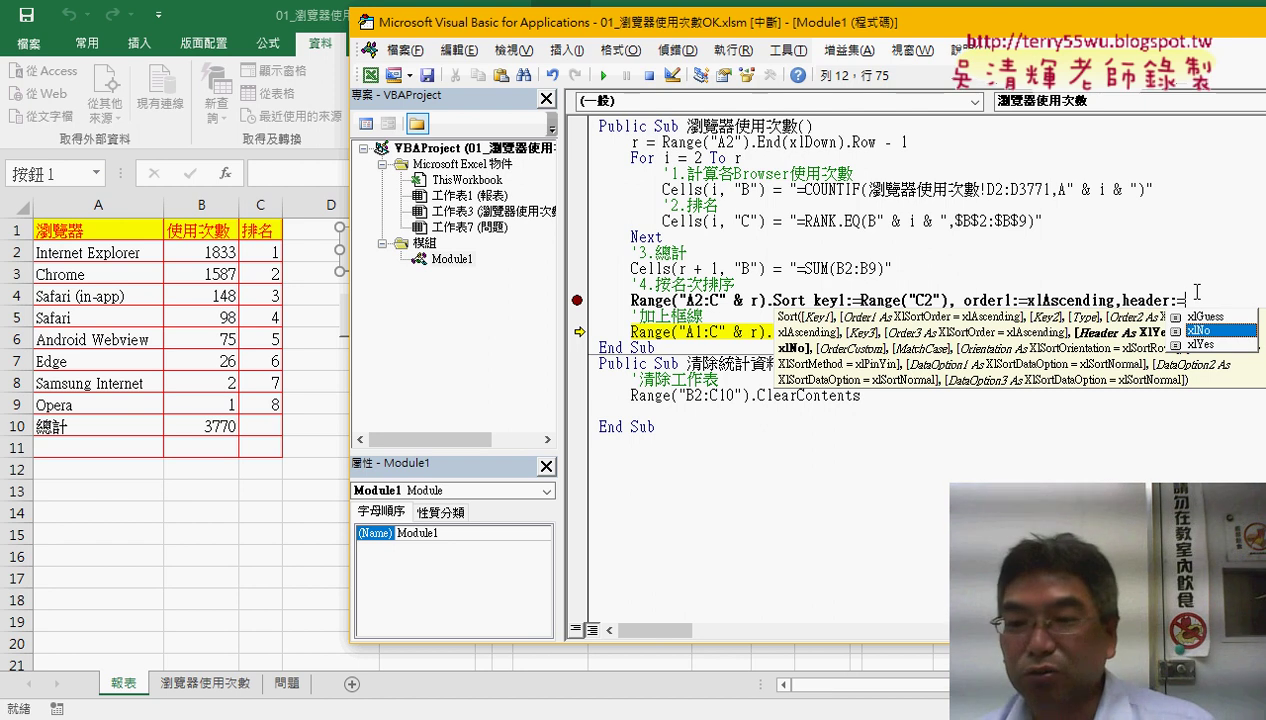
{"action": "key", "text": "space"}
{"action": "left_click", "coordinate": [1112, 256]}
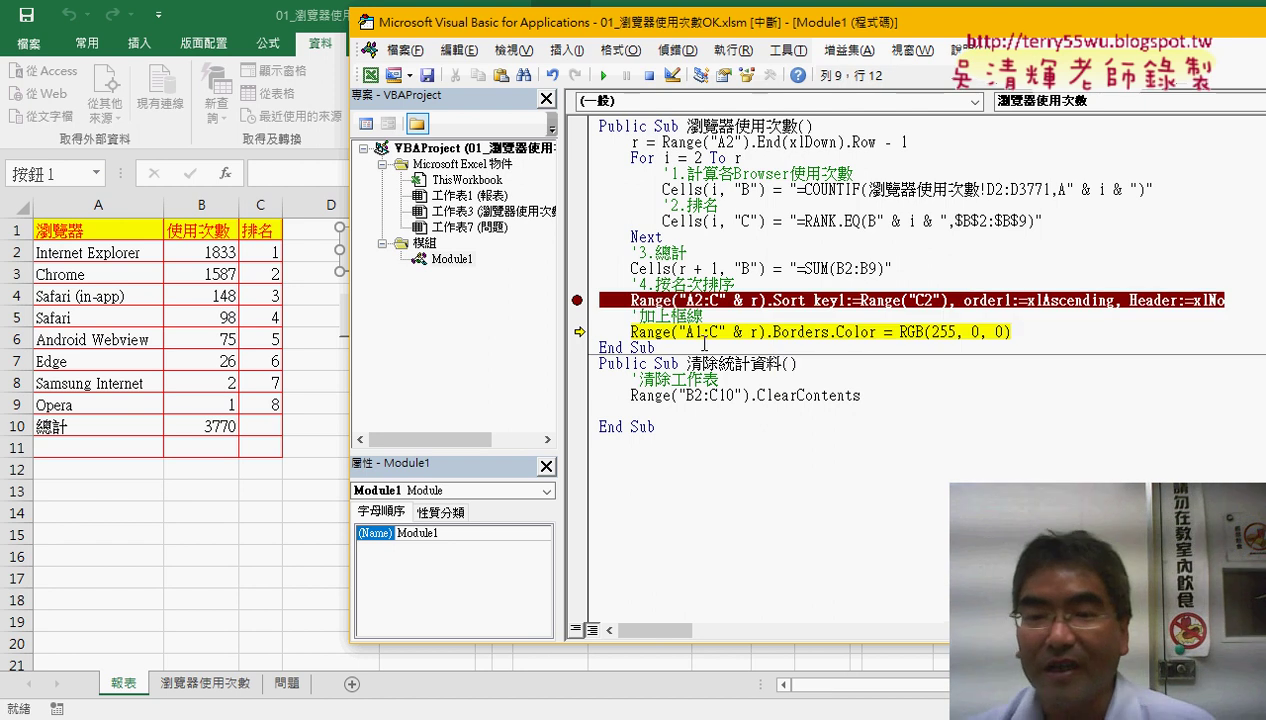
{"action": "left_click_drag", "start_coordinate": [590, 316], "coordinate": [580, 300]}
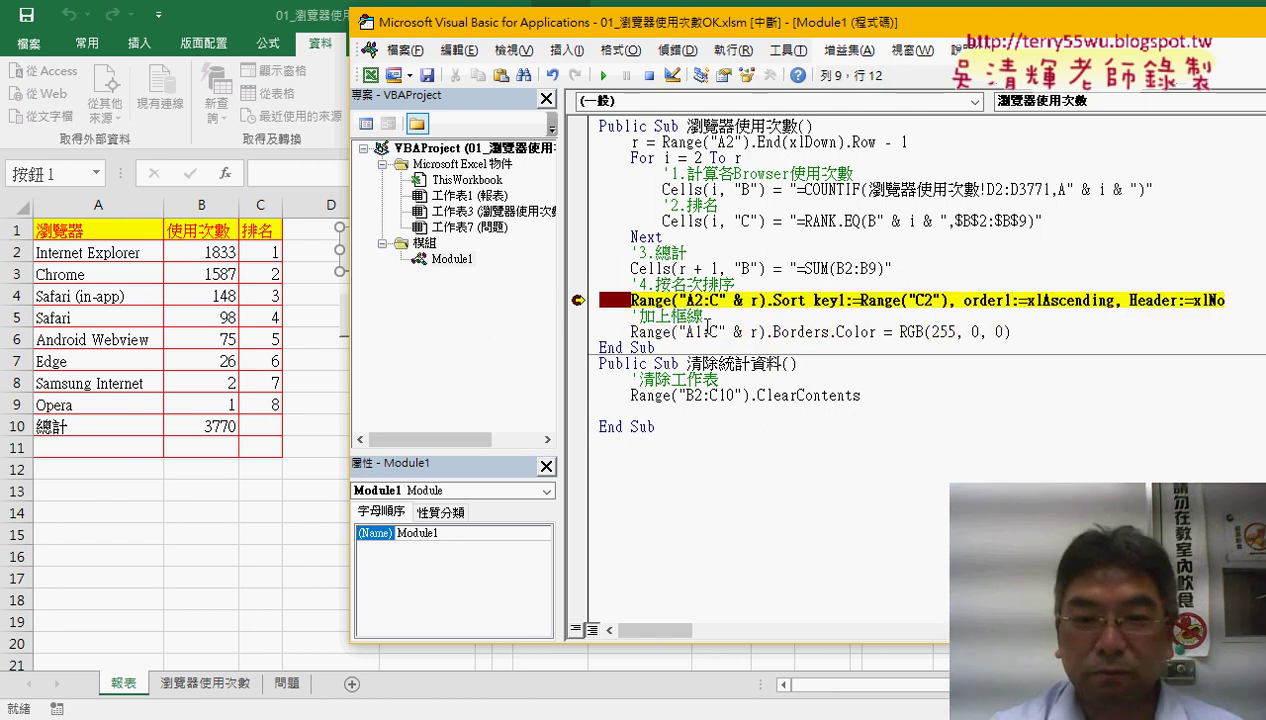
{"action": "key", "text": "F8"}
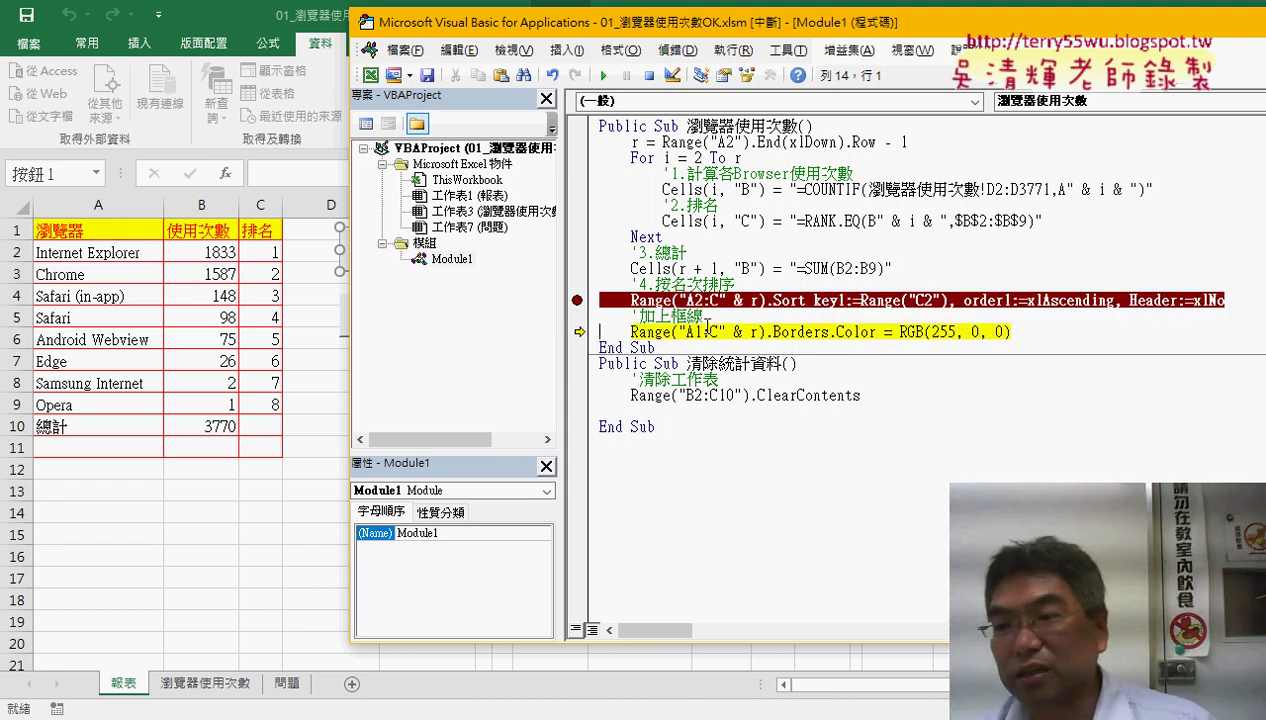
{"action": "left_click_drag", "start_coordinate": [1224, 300], "coordinate": [1122, 300]}
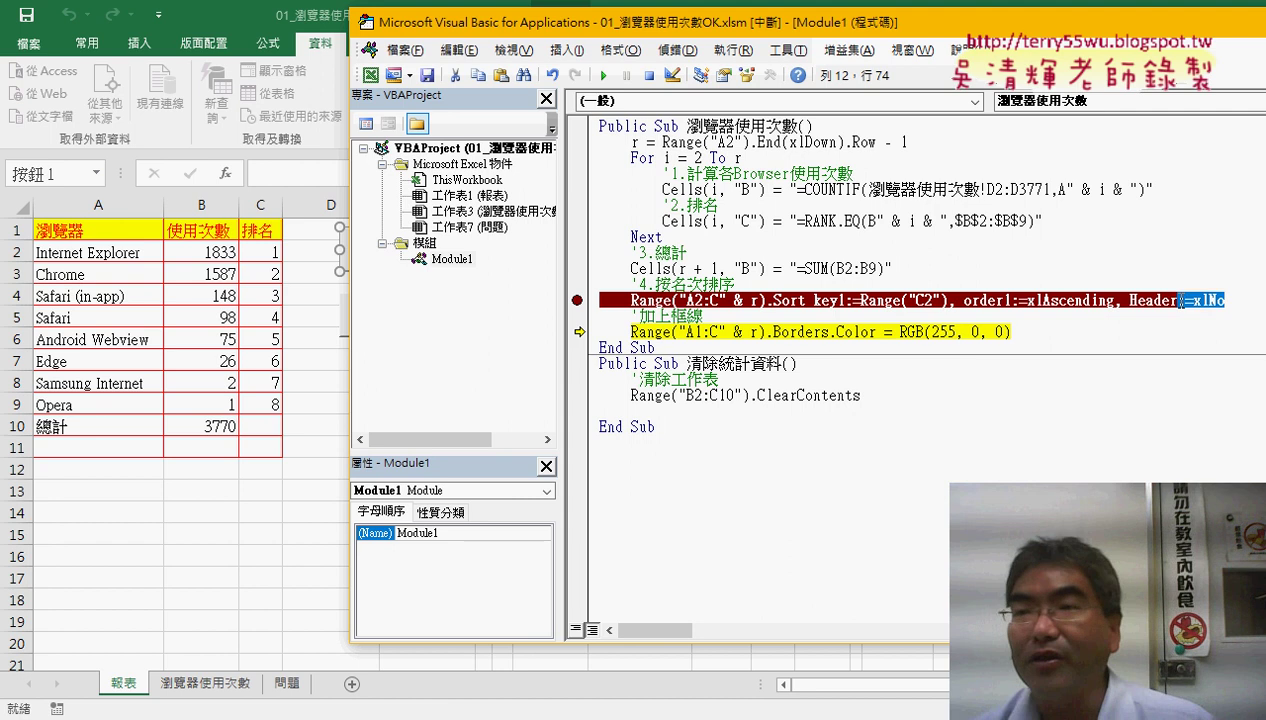